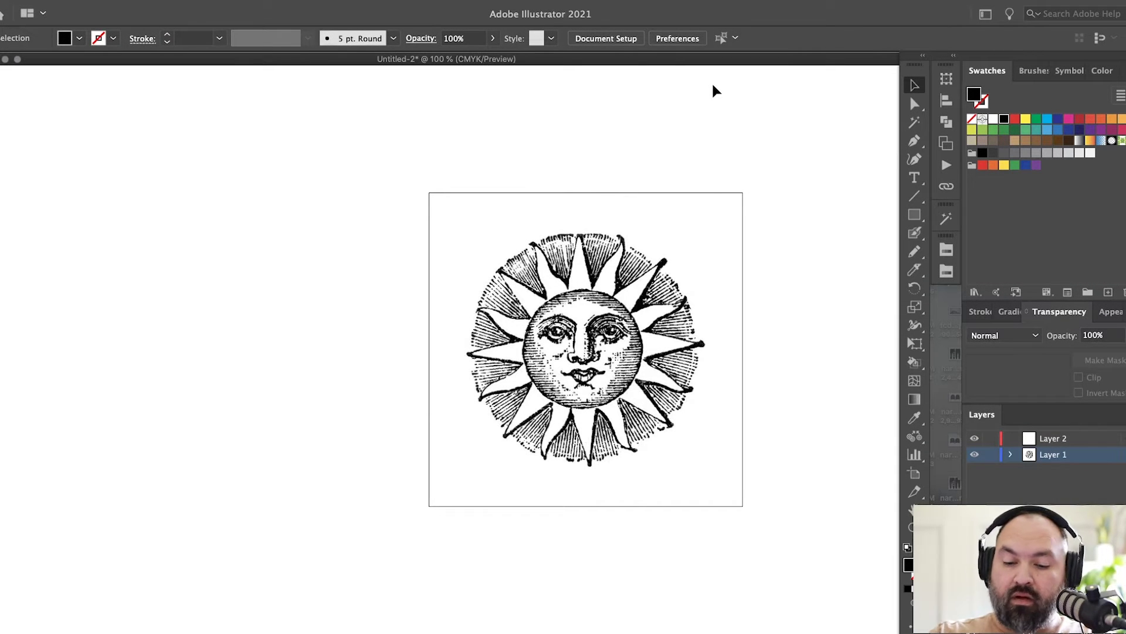
Step: Make Layer 1 a template layer with images dimmed to 50%, and make Layer 2 the active layer
double_click(1093, 455)
left_click(39, 157)
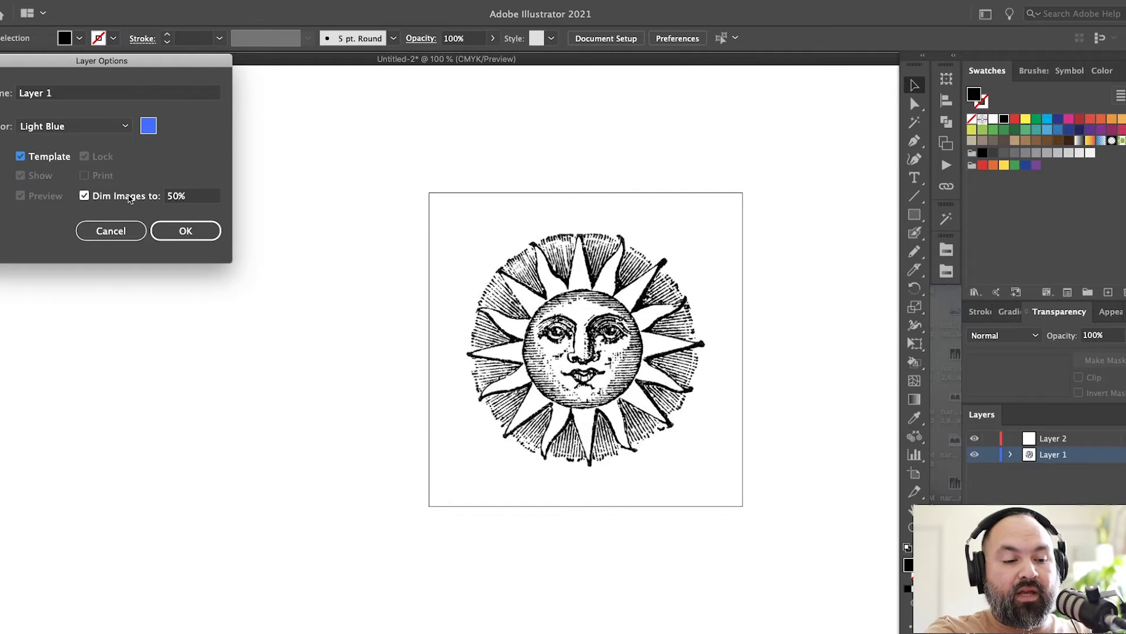
left_click(207, 227)
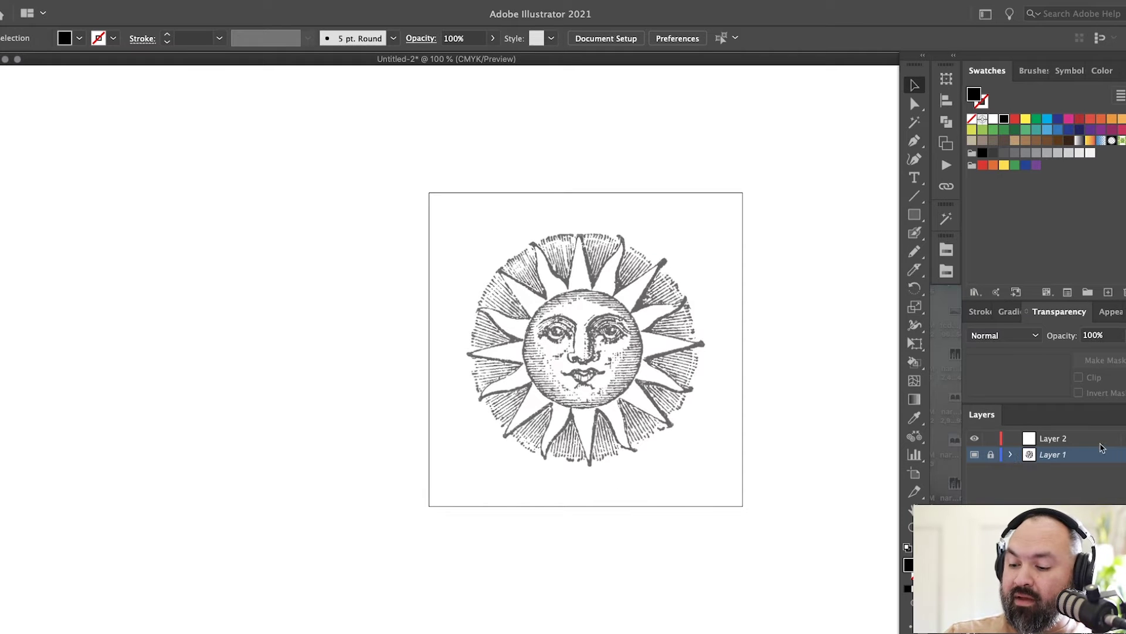
left_click(1099, 441)
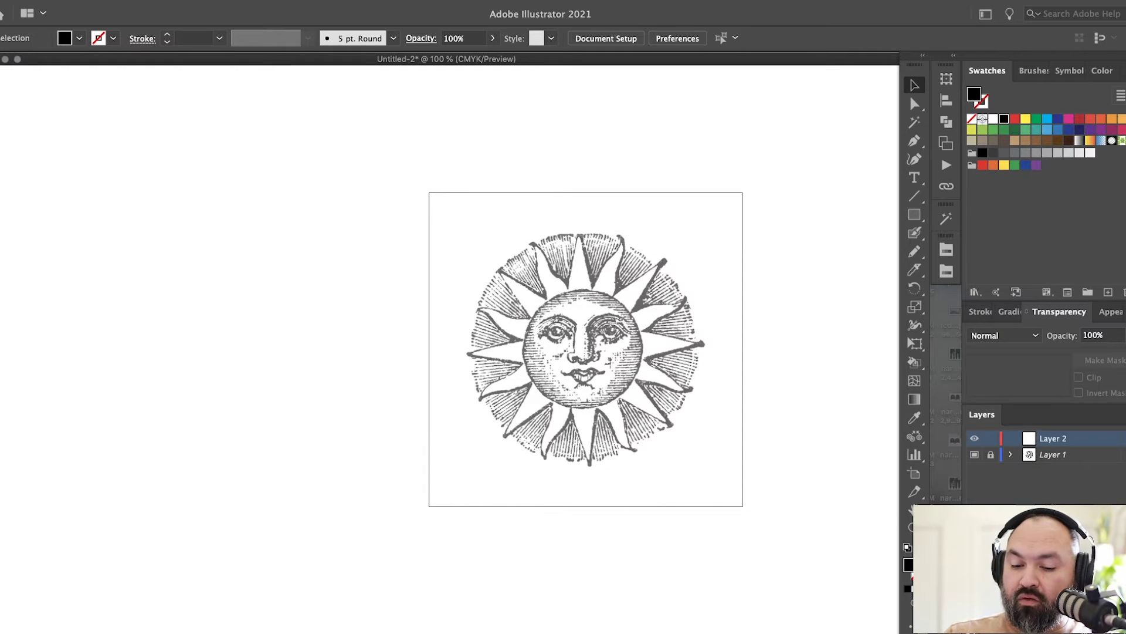
Step: Set the drawing colours to a magenta stroke with no fill
left_click_drag(686, 341, 769, 417)
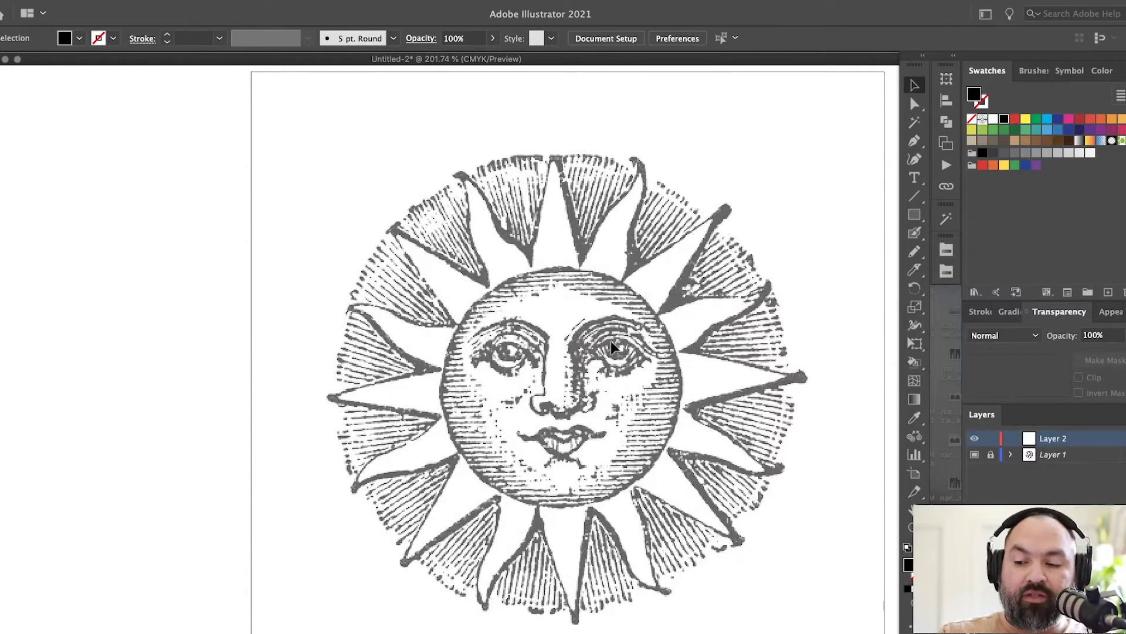
left_click(1015, 119)
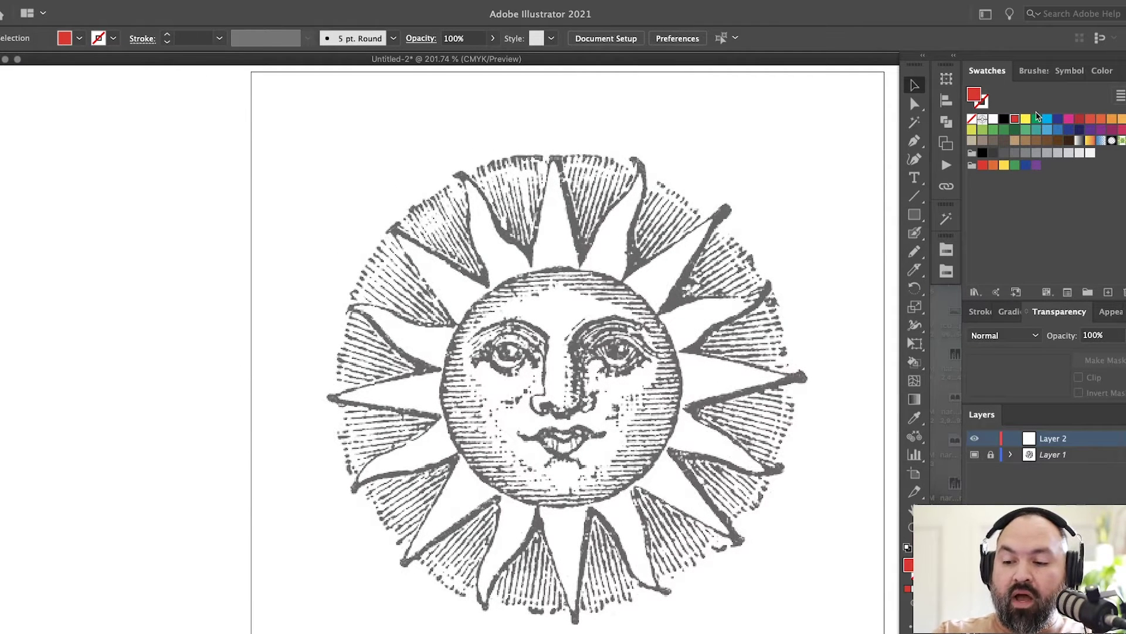
left_click(1069, 119)
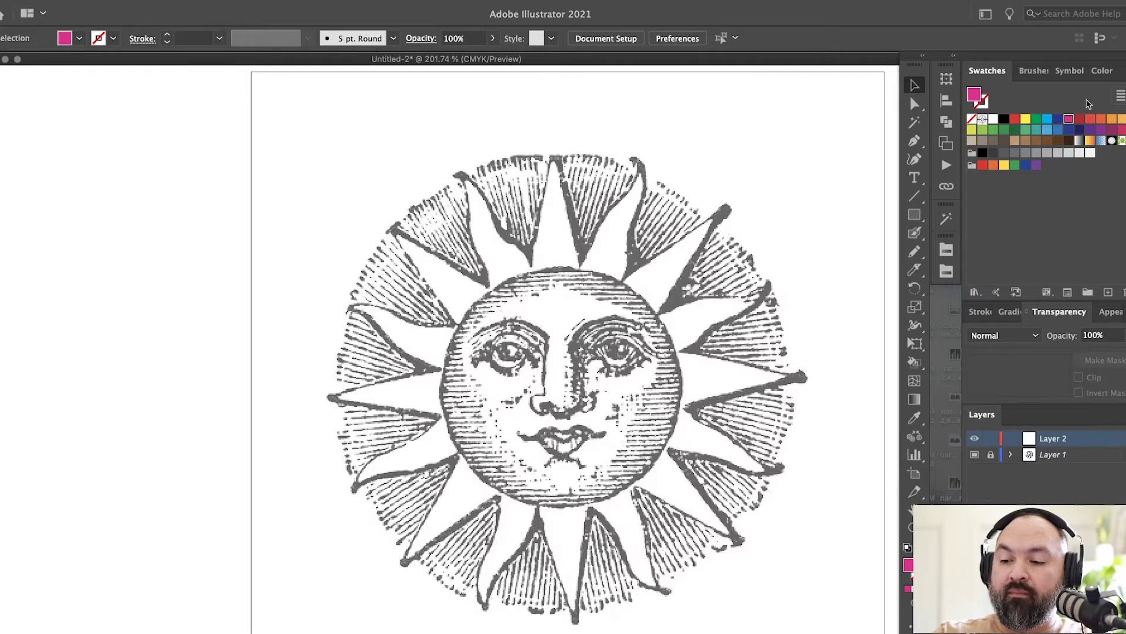
key("shift+x")
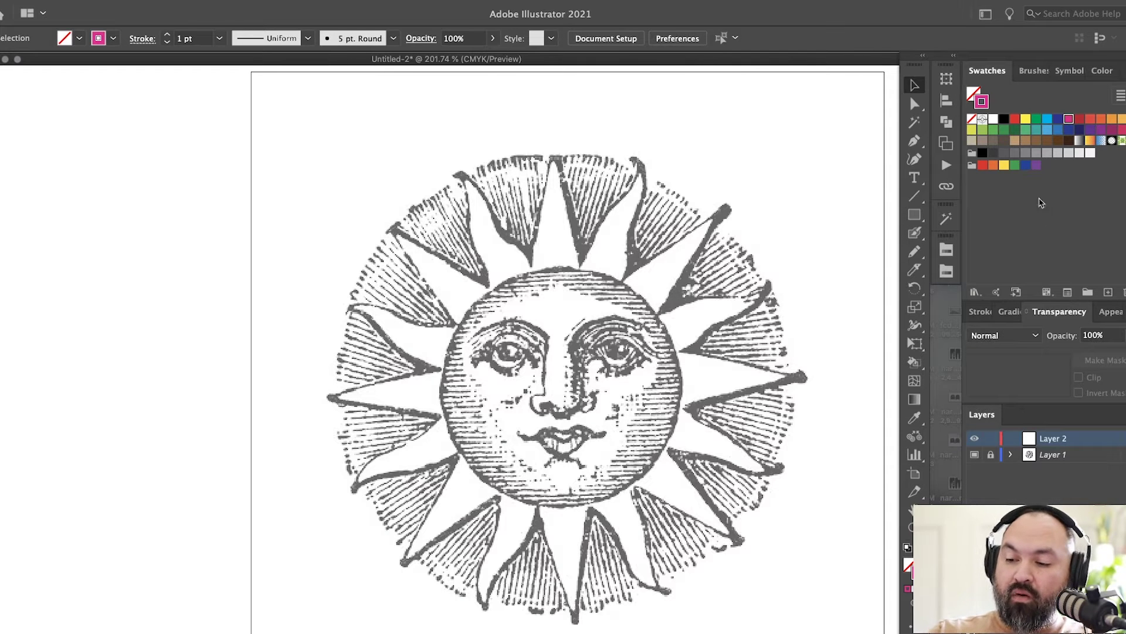
Step: Set the stroke weight to 3 pt with round caps and round corners
left_click(981, 311)
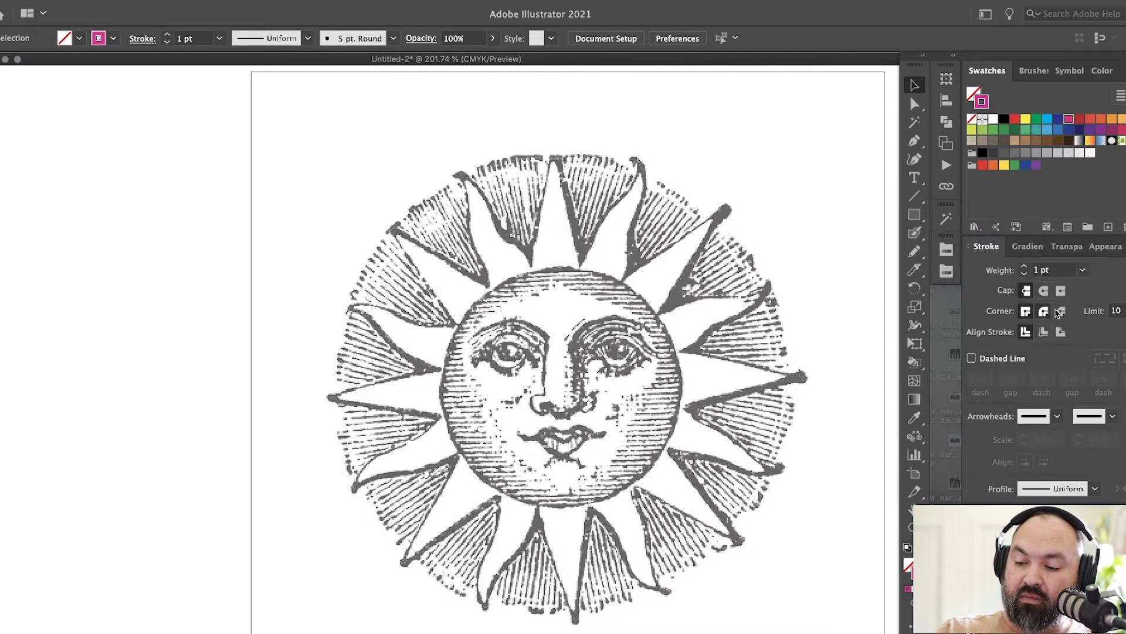
left_click(1024, 267)
left_click(1024, 266)
left_click(1045, 290)
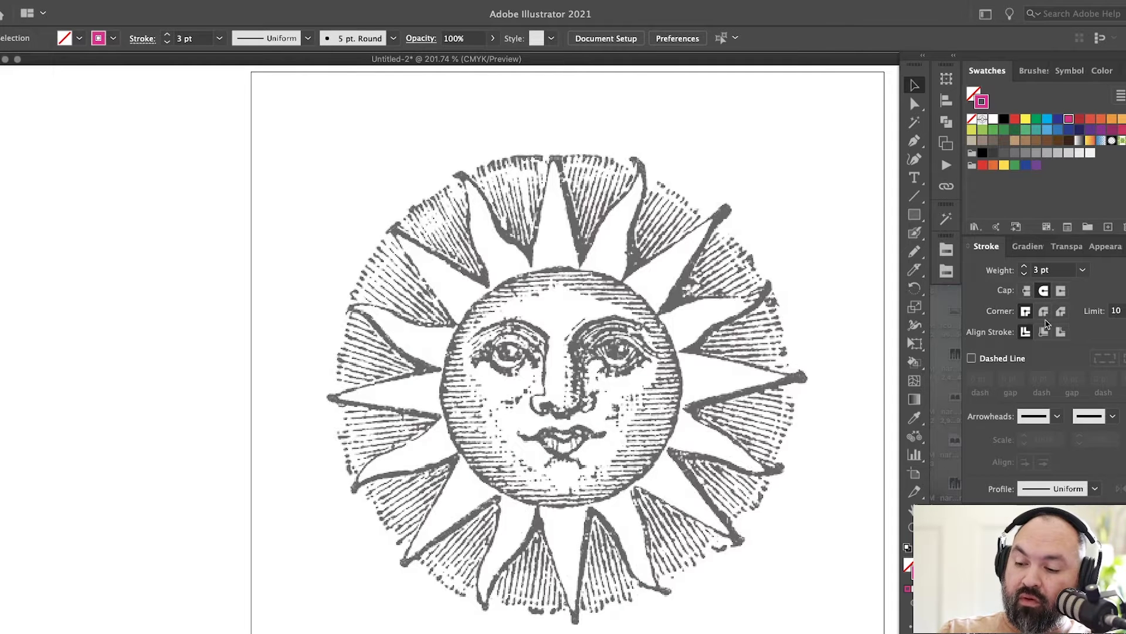
left_click(1044, 311)
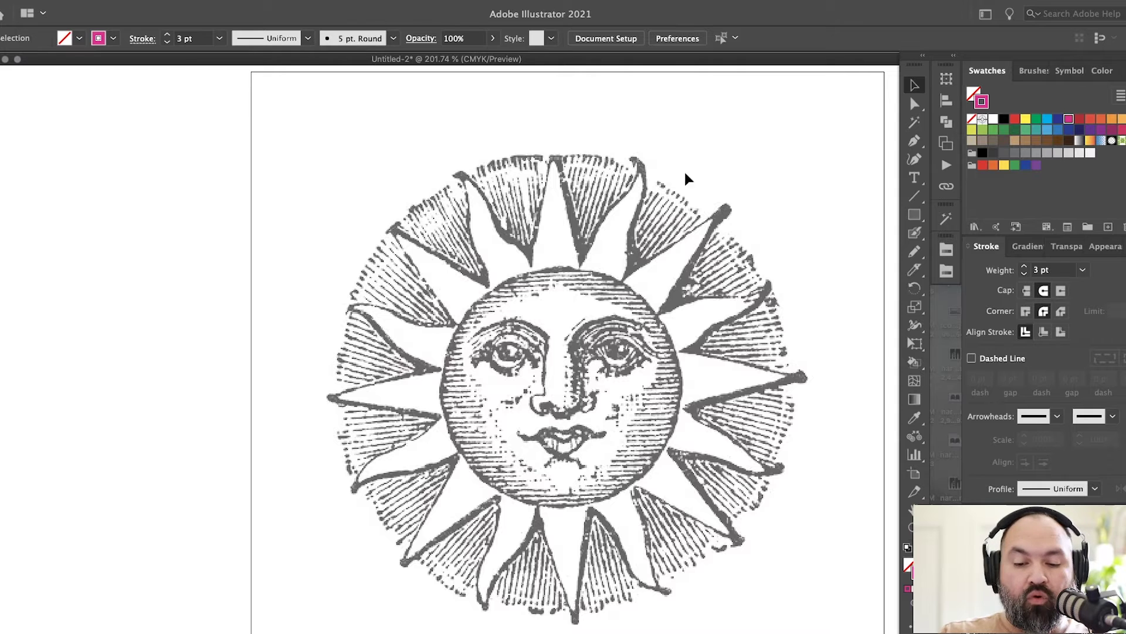
Step: Draw a circle over the outline of the sun's face and adjust its size and position to match the template
scroll(685, 170, "left", 3)
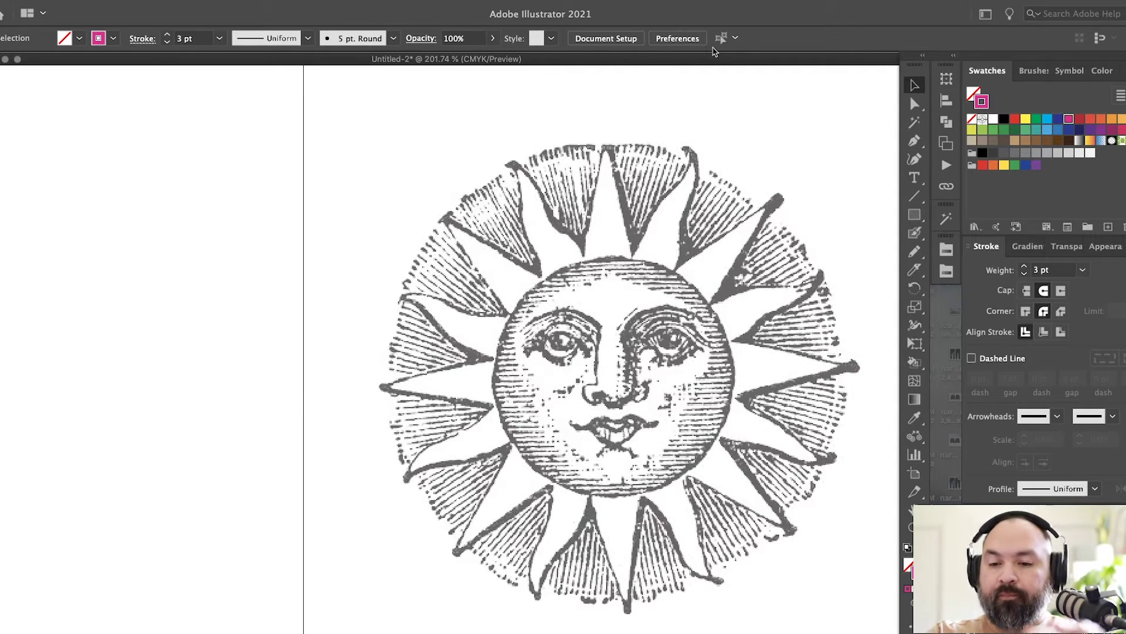
key("l")
left_click_drag(484, 253, 721, 491)
key("v")
left_click_drag(718, 406, 730, 418)
left_click_drag(496, 378, 501, 379)
left_click(505, 357)
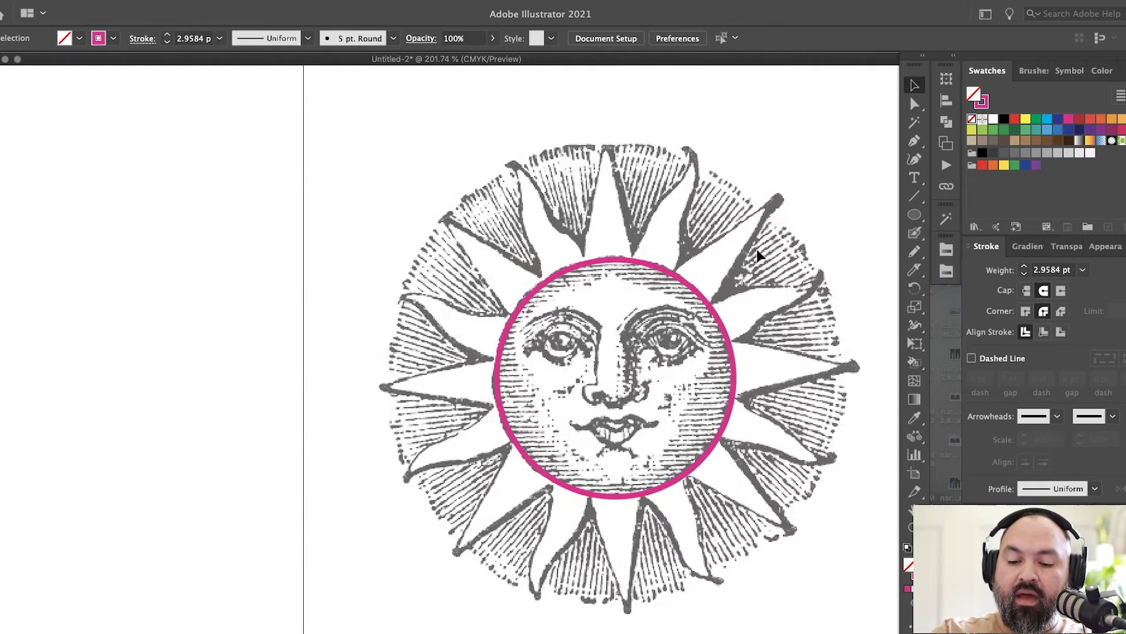
Step: Trace the sun's left eyebrow with the Pen tool as a two-point path bent upward into an arc
key("z")
left_click_drag(791, 206, 364, 620)
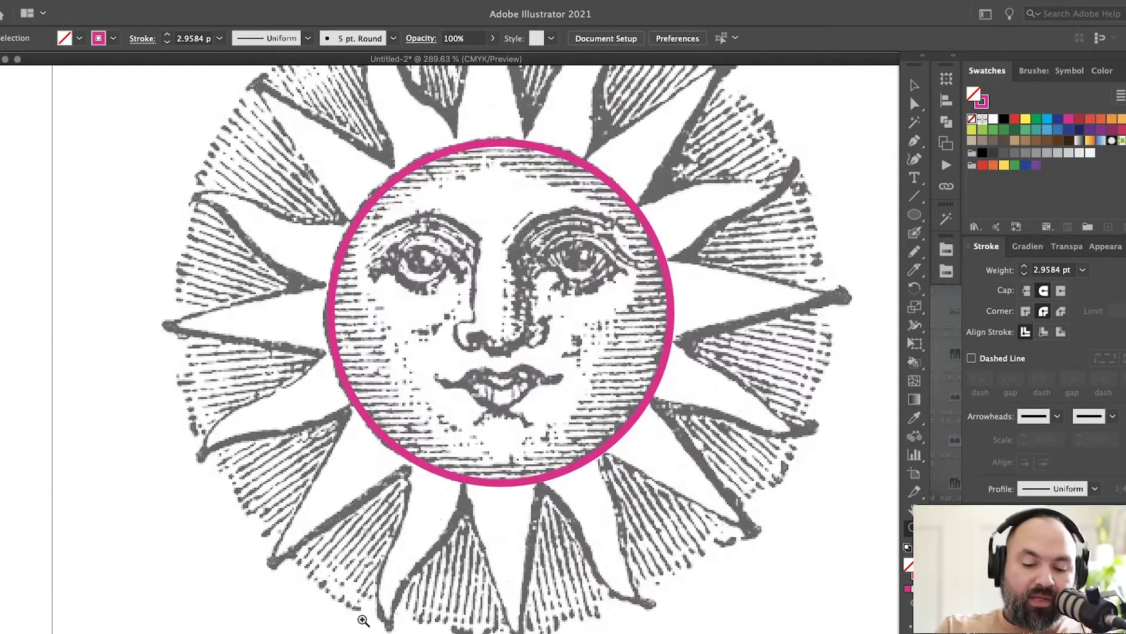
left_click_drag(562, 290, 675, 310)
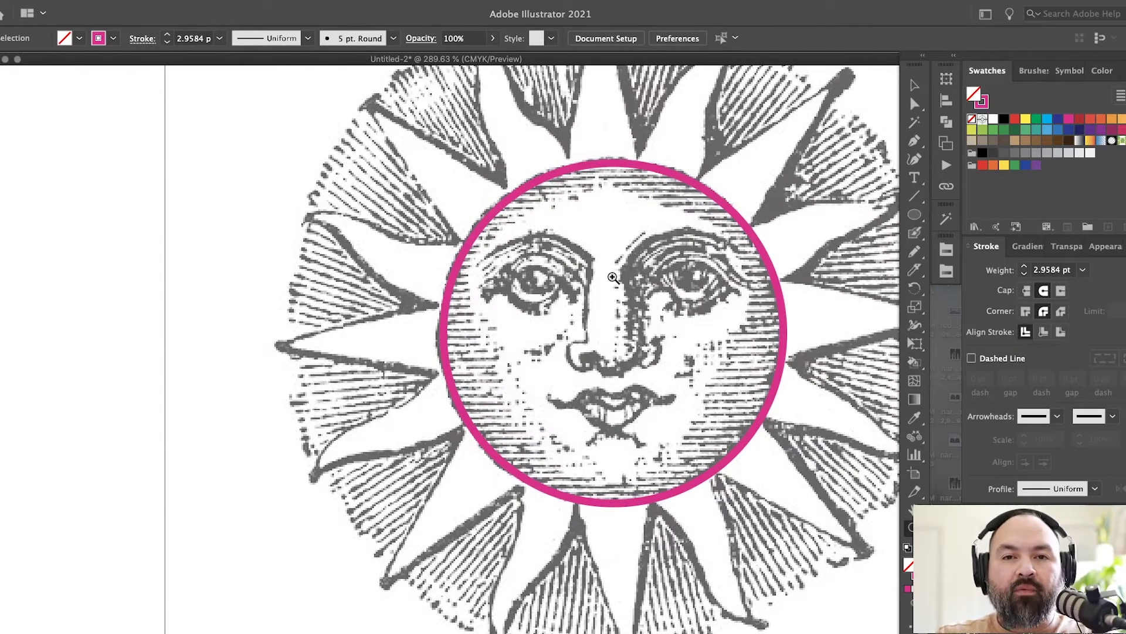
key("v")
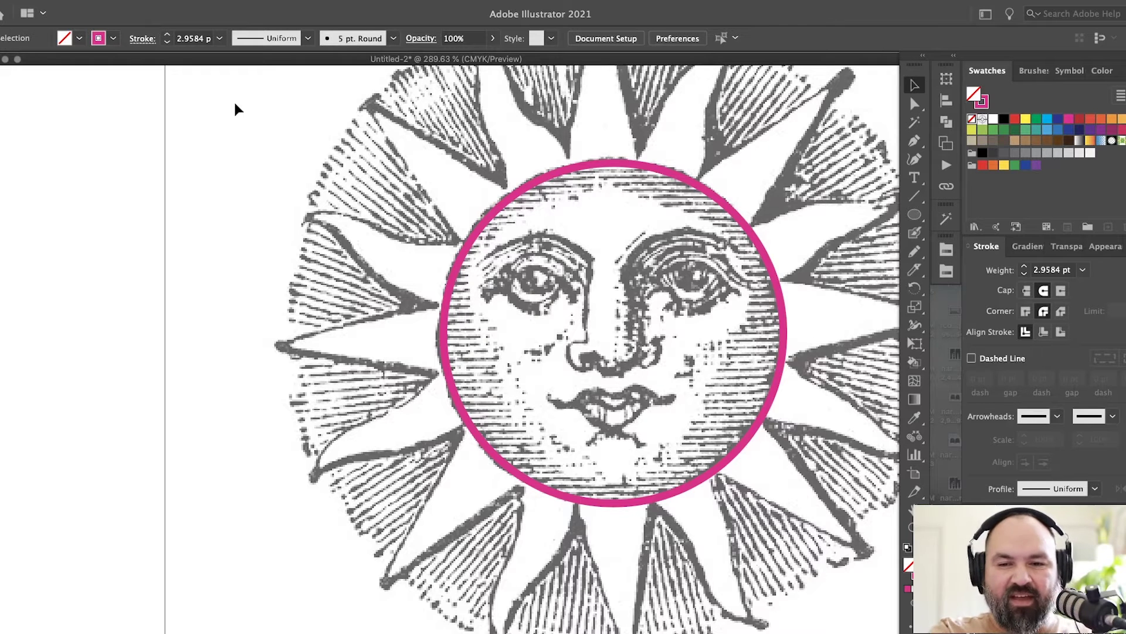
key("p")
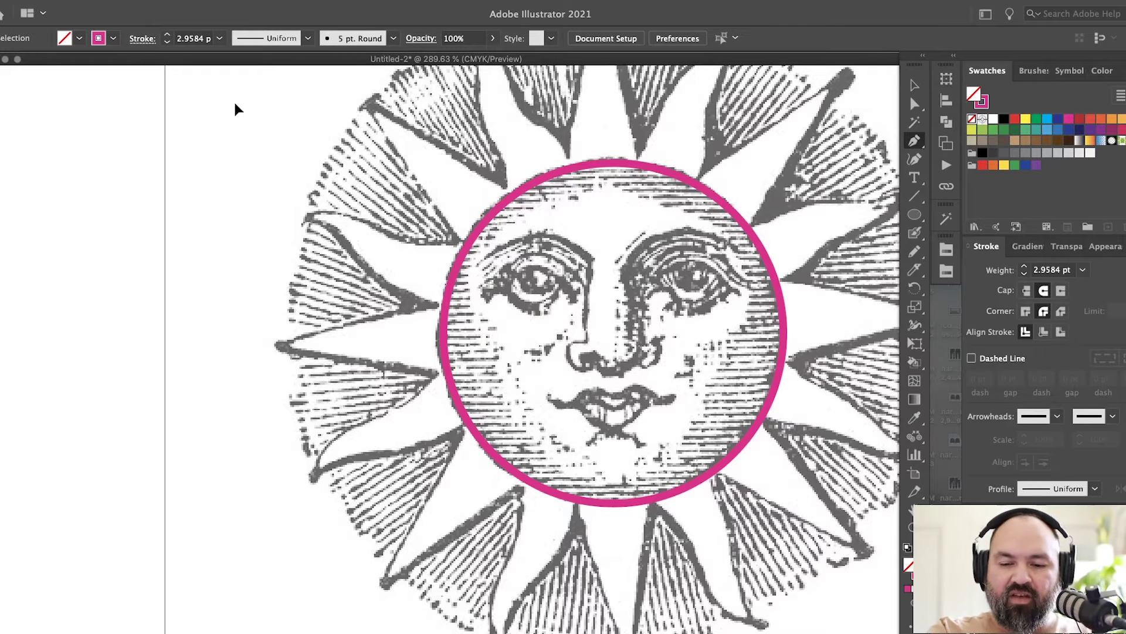
left_click(478, 265)
left_click(593, 260)
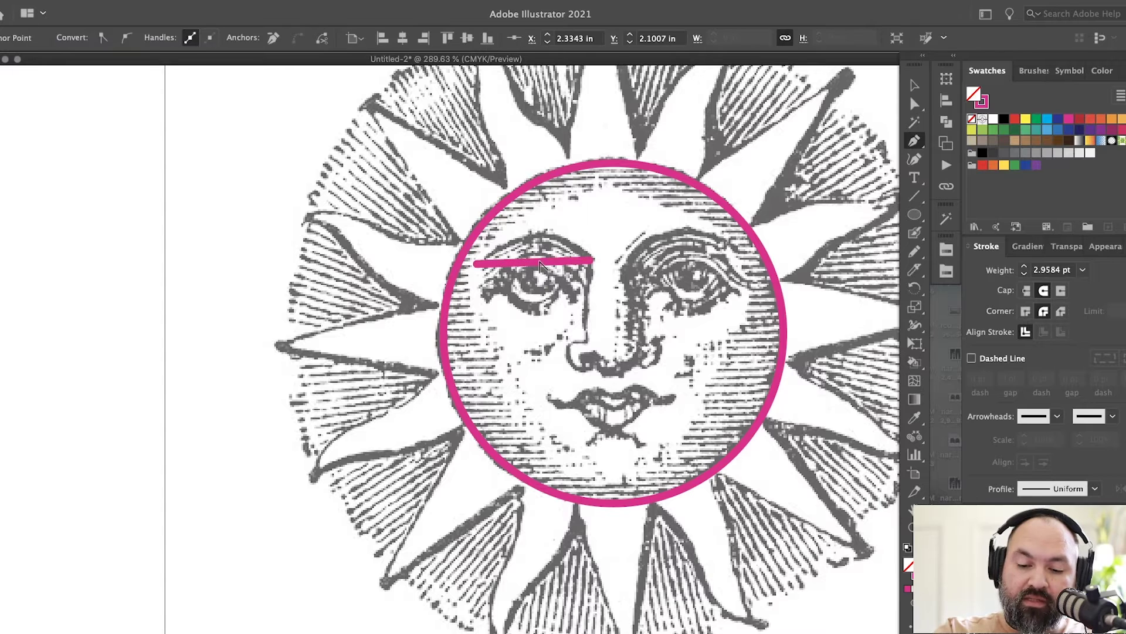
left_click_drag(542, 262, 542, 237)
key("v")
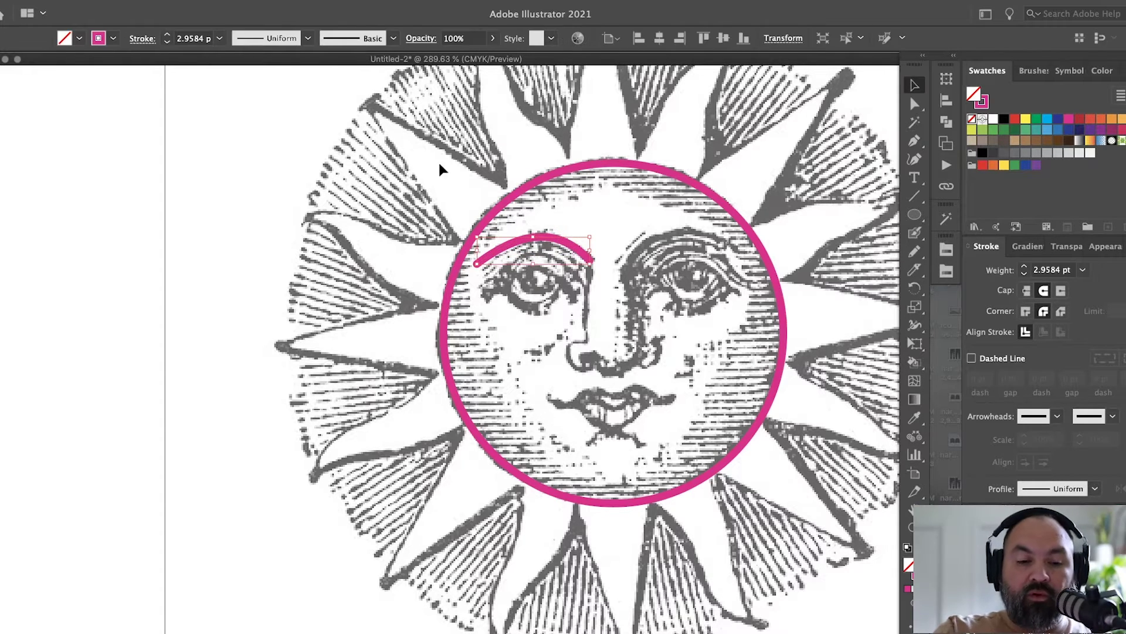
Step: Apply a Mirror Repeat to the eyebrow arc and move its vertical axis to the middle of the face
left_click(122, 2)
mouse_move(192, 302)
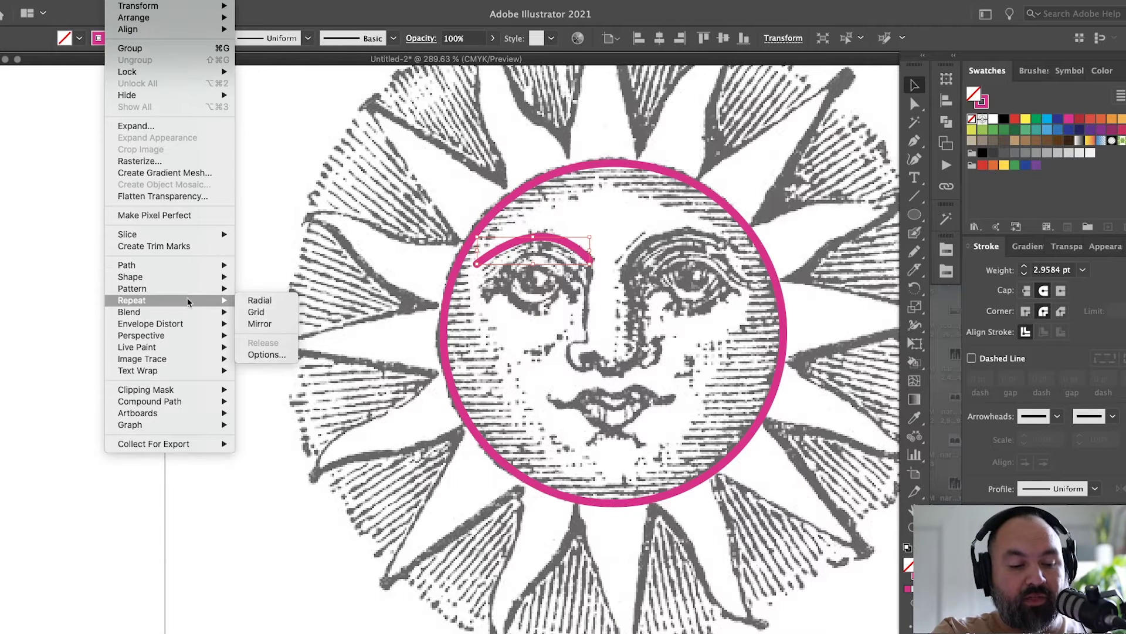
left_click(280, 326)
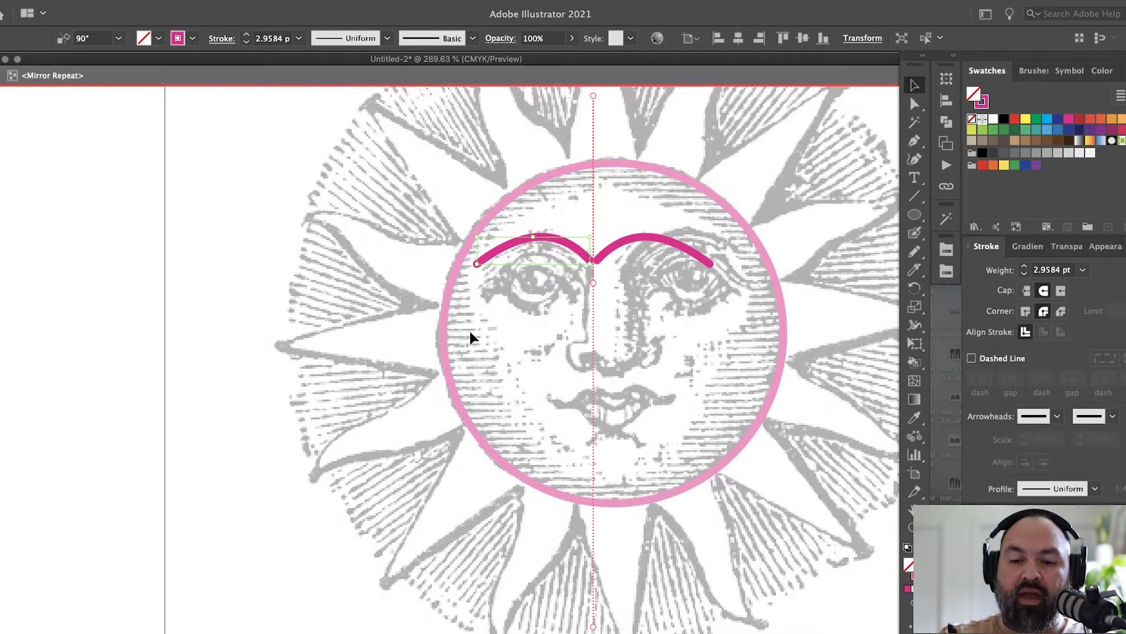
left_click_drag(746, 155, 362, 520)
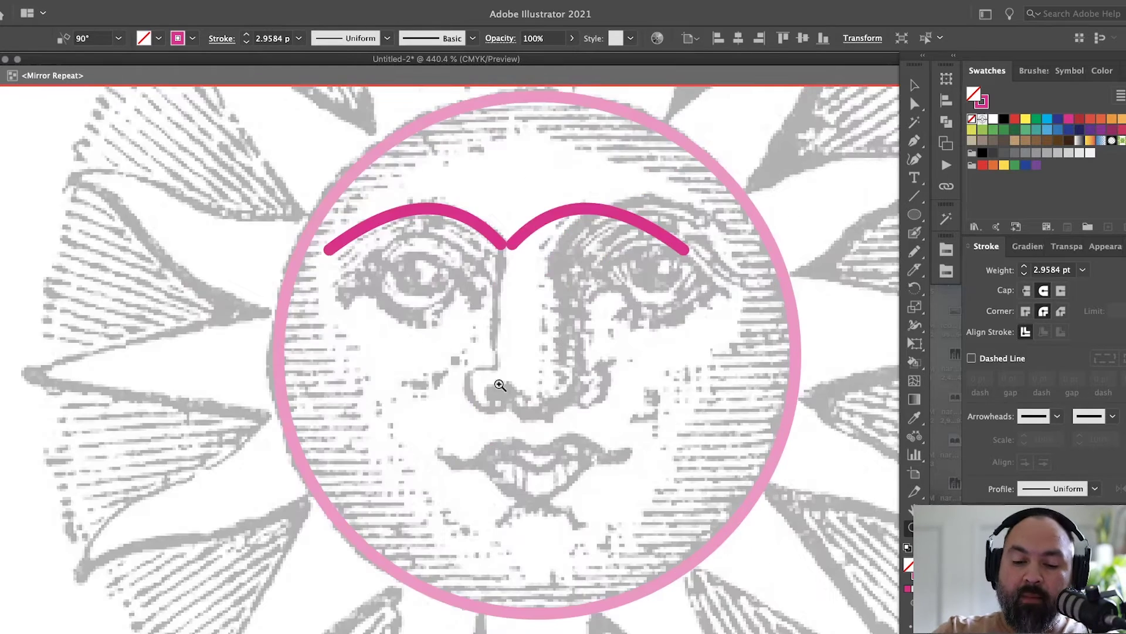
left_click_drag(461, 250, 519, 351)
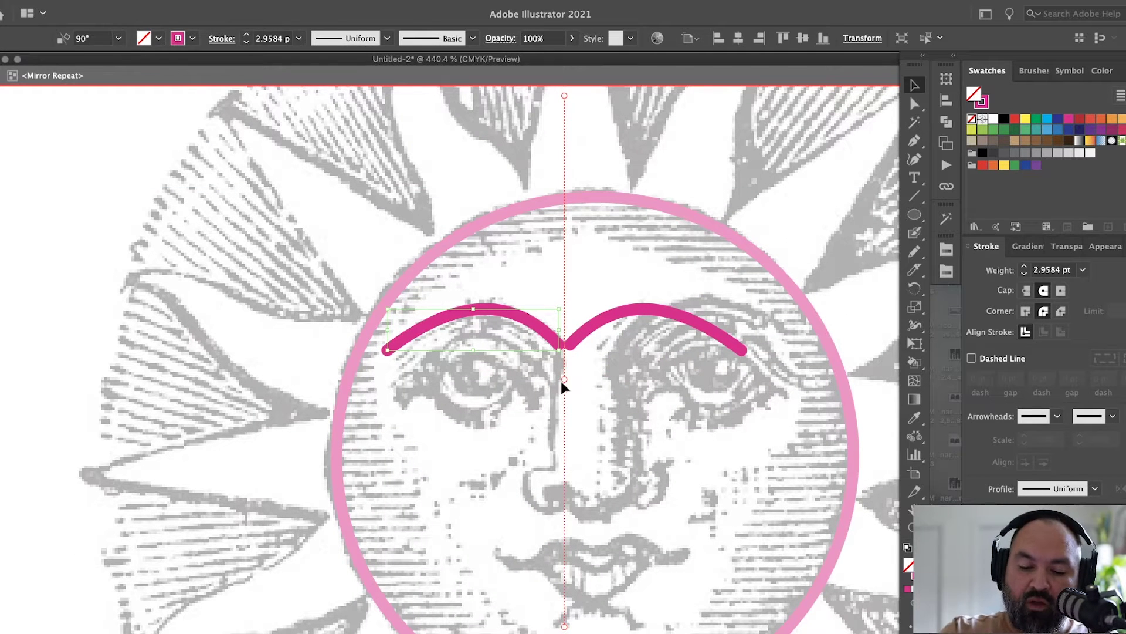
left_click_drag(565, 379, 589, 417)
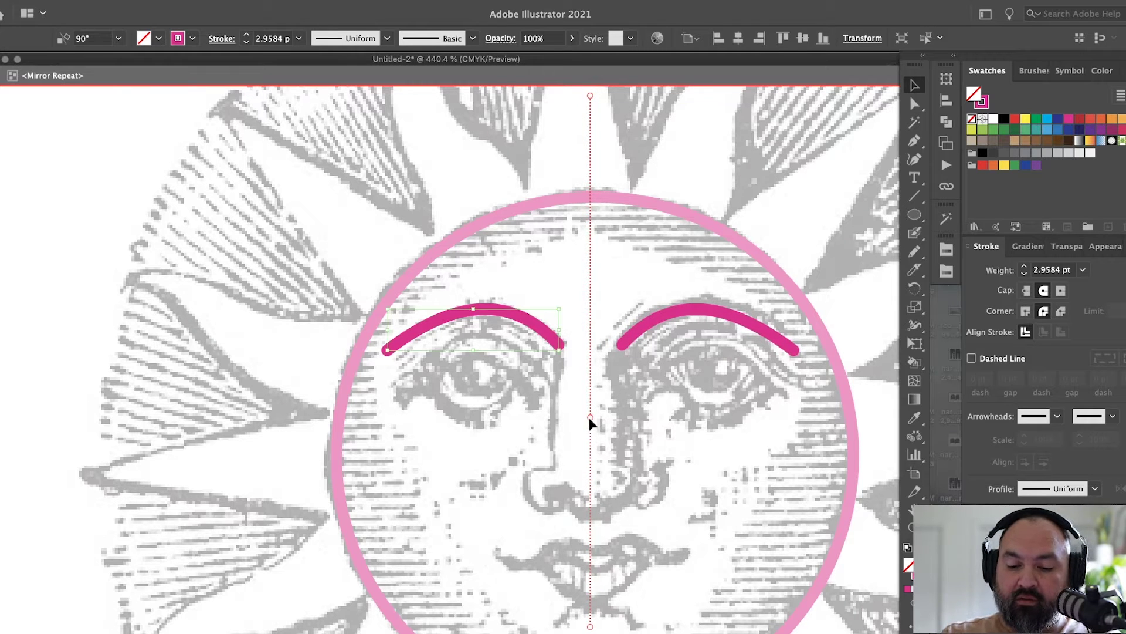
Step: Trace the upper lid of the left eye as a curved arc with the Pen tool inside the mirror repeat
scroll(589, 417, "down", 2)
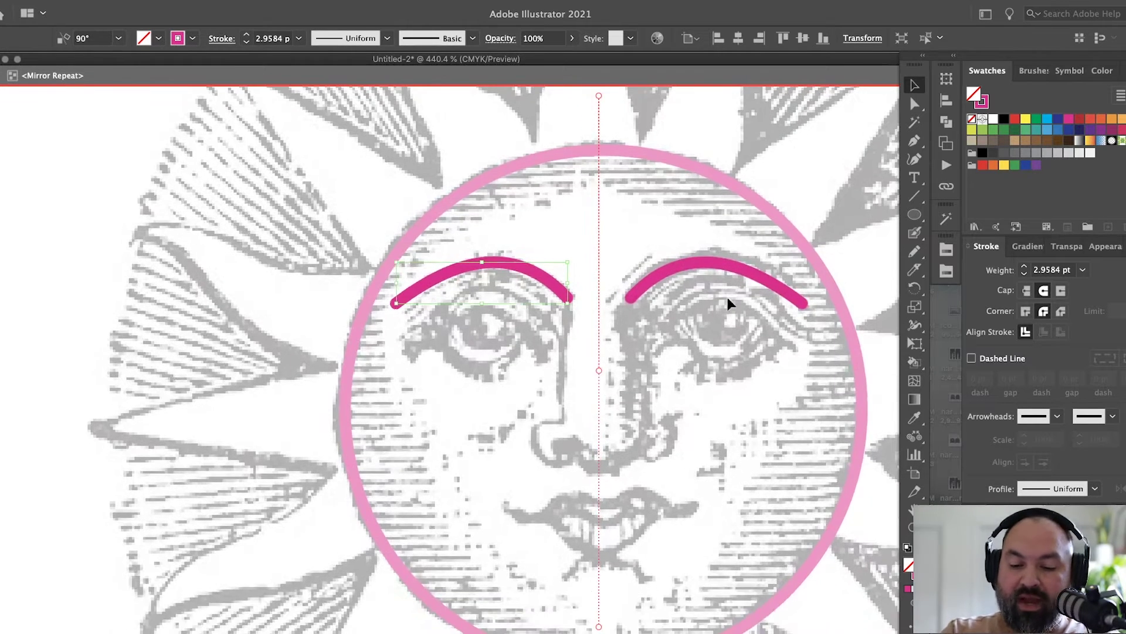
left_click(558, 462)
key("z")
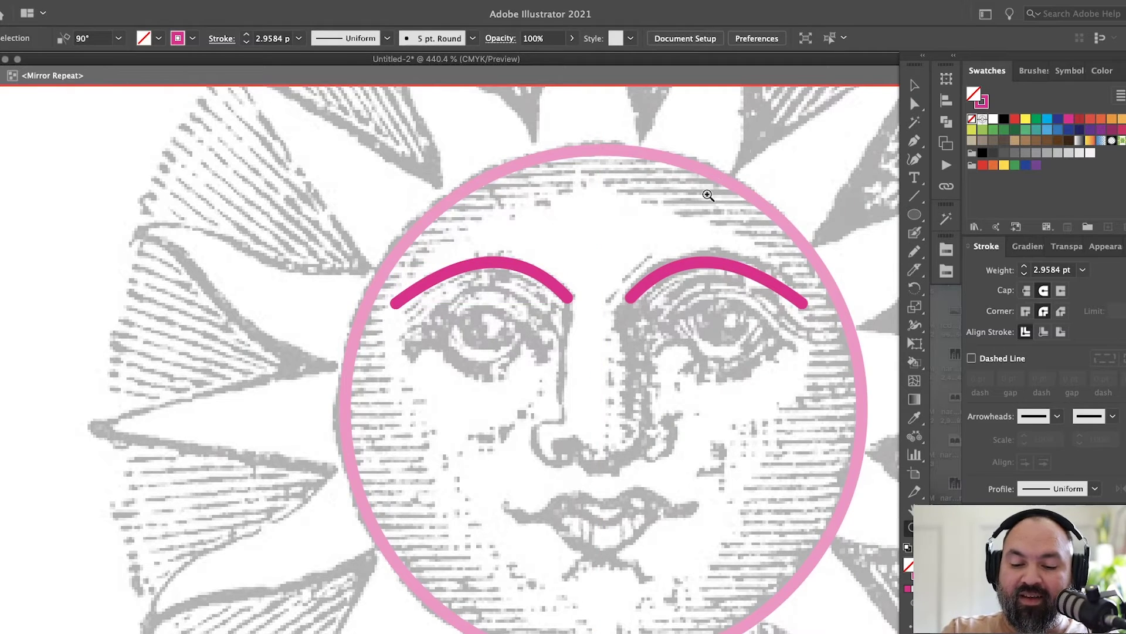
left_click_drag(701, 195, 346, 509)
scroll(302, 540, "left", 5)
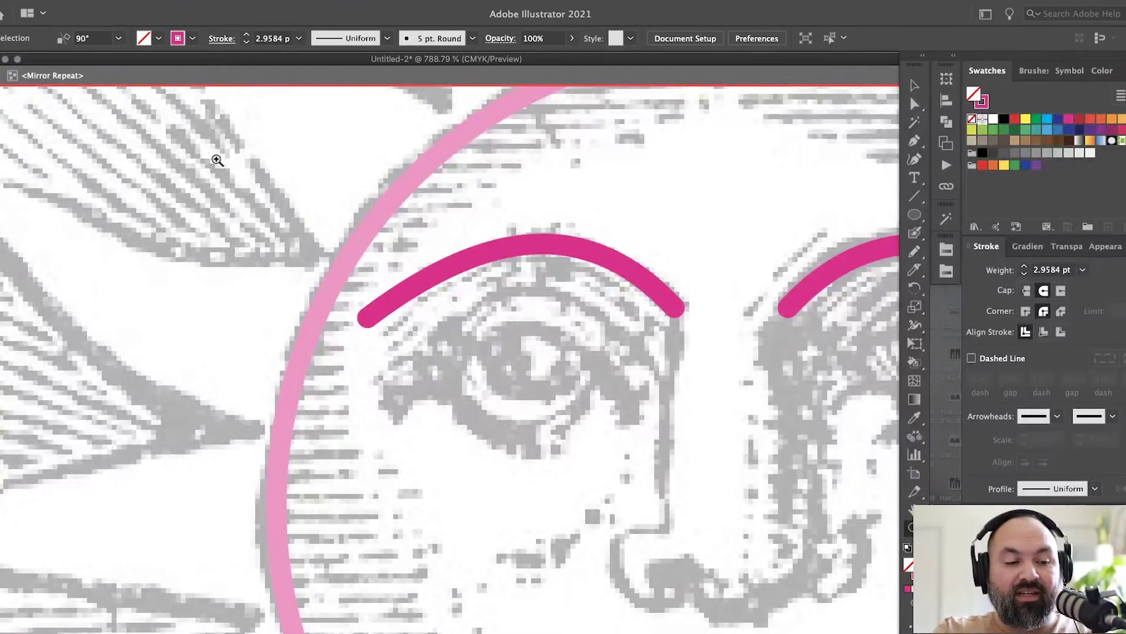
key("p")
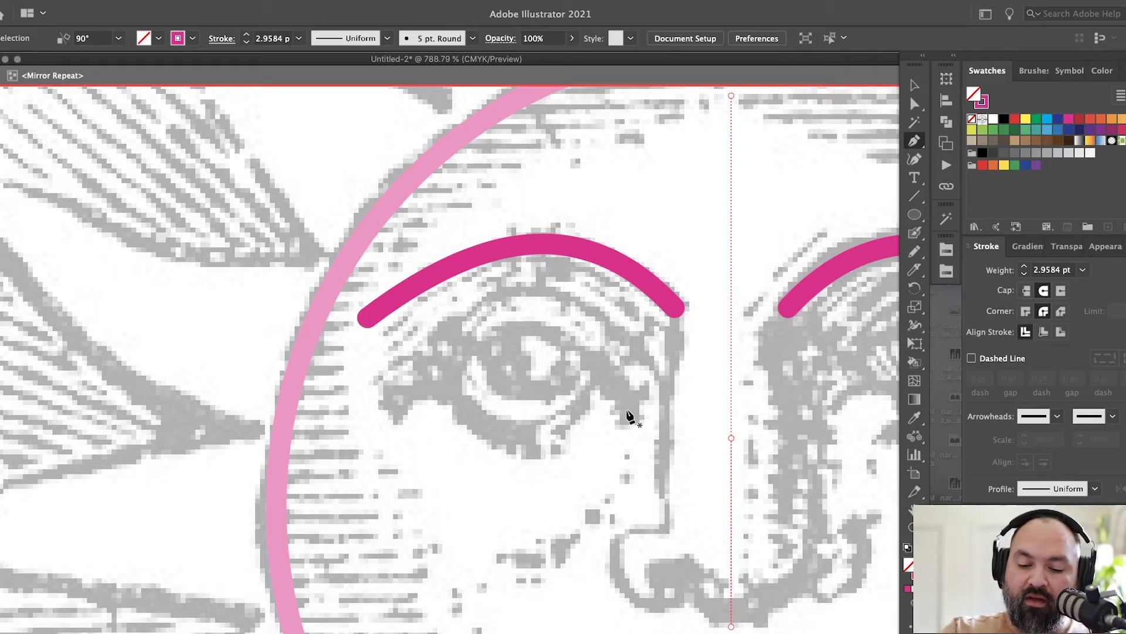
left_click(626, 409)
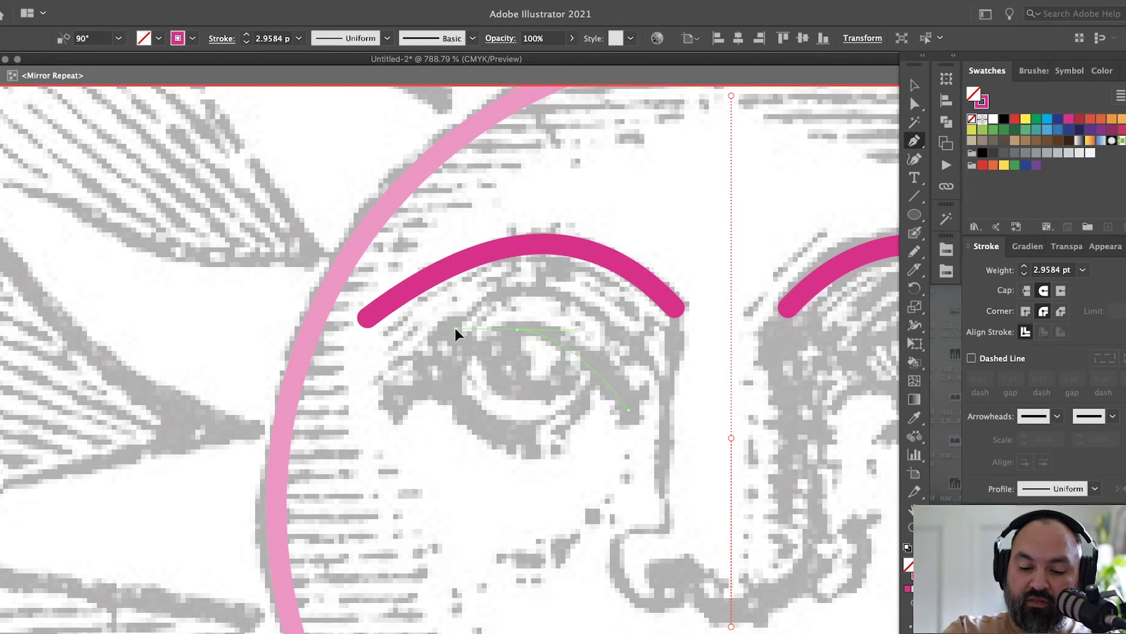
left_click(395, 408)
left_click_drag(640, 525, 541, 432)
Step: Trace the left half of the nose freehand with the Pencil tool, from the eyebrow's inner end to the mirror axis
key("super+minus")
left_click_drag(622, 245, 630, 239)
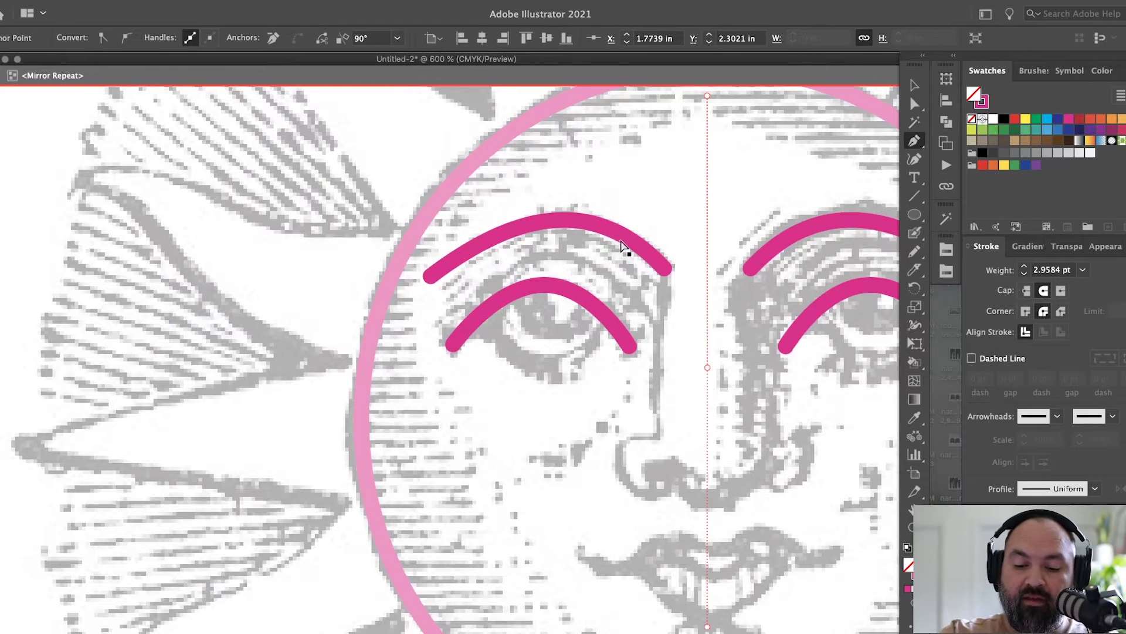
left_click_drag(698, 184, 677, 140)
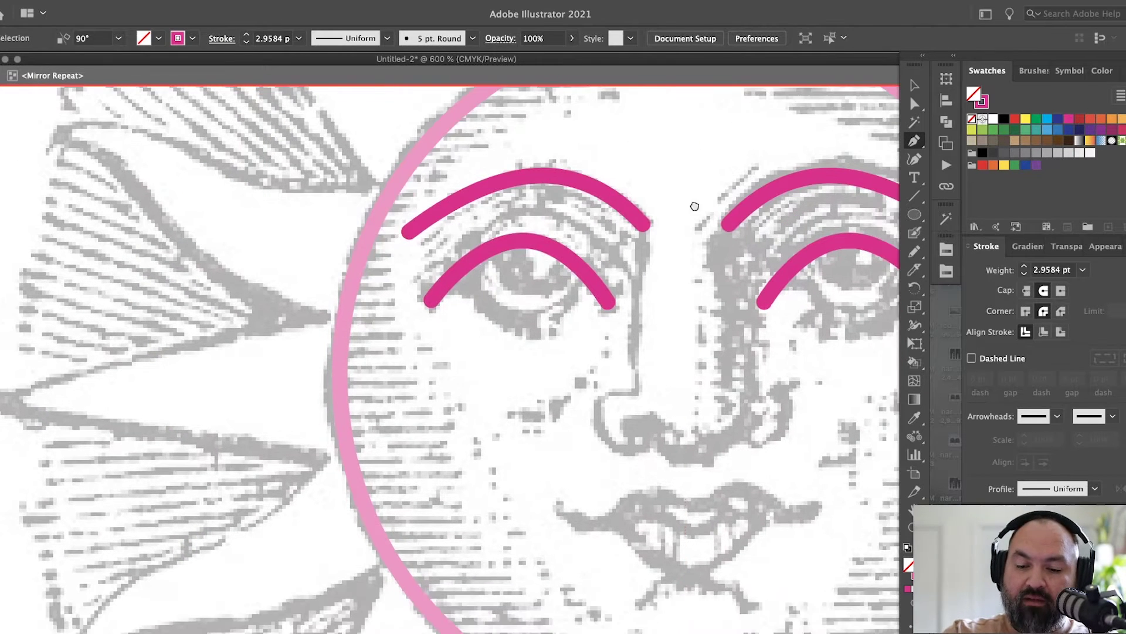
key("n")
mouse_move(647, 227)
left_mouse_down()
mouse_move(639, 387)
mouse_move(609, 393)
mouse_move(595, 417)
mouse_move(606, 444)
mouse_move(631, 450)
mouse_move(652, 439)
mouse_move(633, 425)
mouse_move(651, 420)
mouse_move(685, 455)
left_mouse_up()
Step: Move the nose path's lower end point onto the mirror axis so both halves meet at the nose tip
key("z")
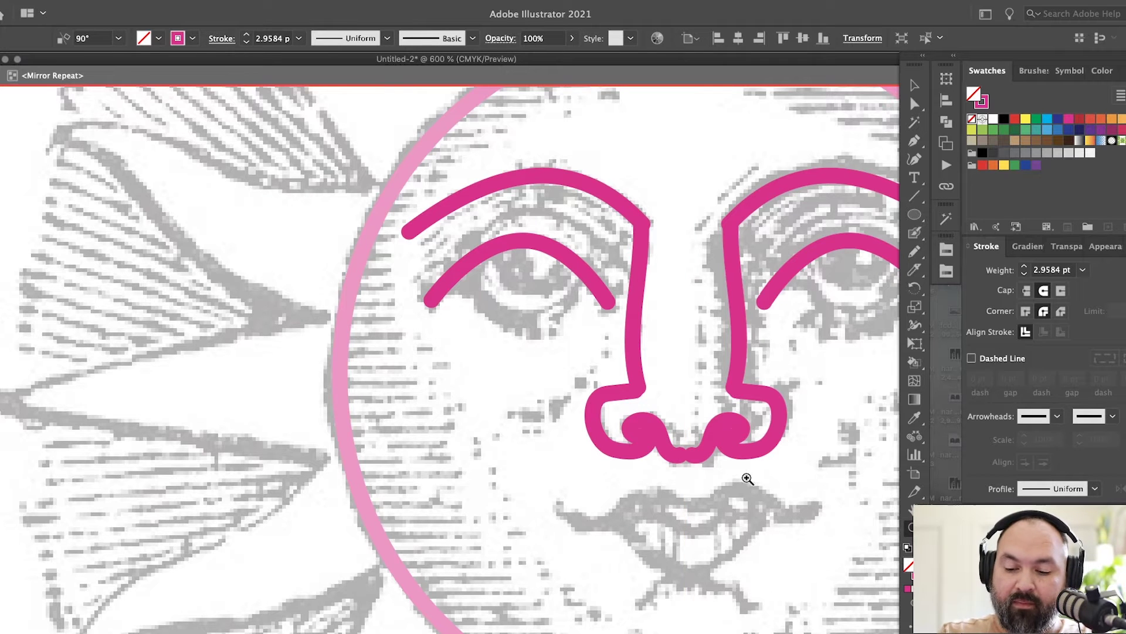
left_click_drag(796, 338, 508, 594)
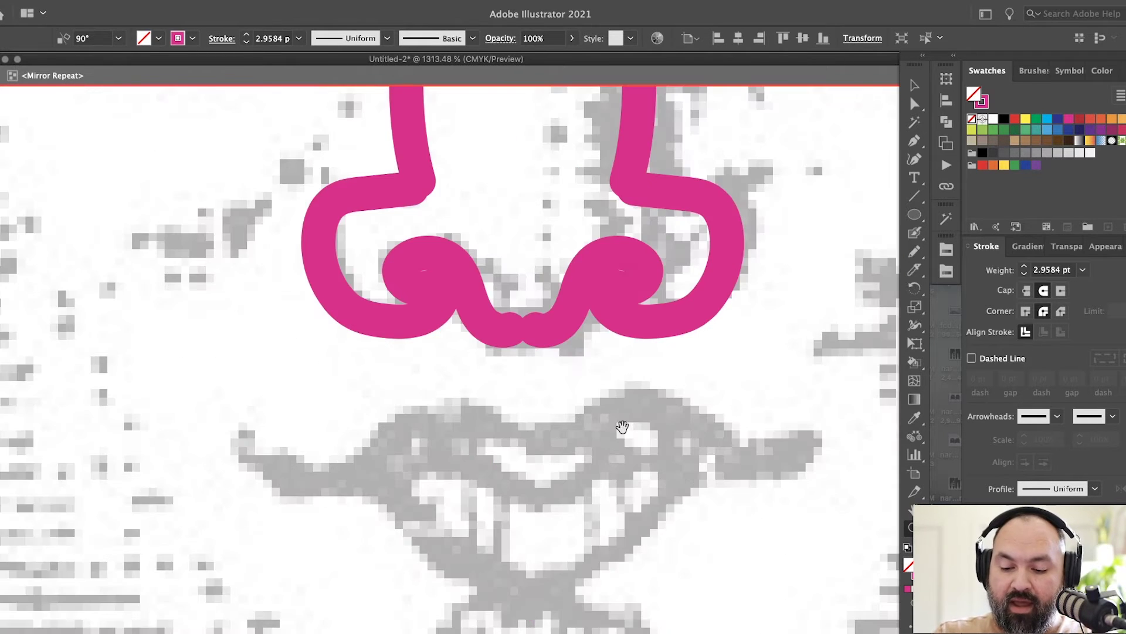
left_click_drag(622, 426, 697, 506)
key("a")
left_click_drag(587, 380, 602, 461)
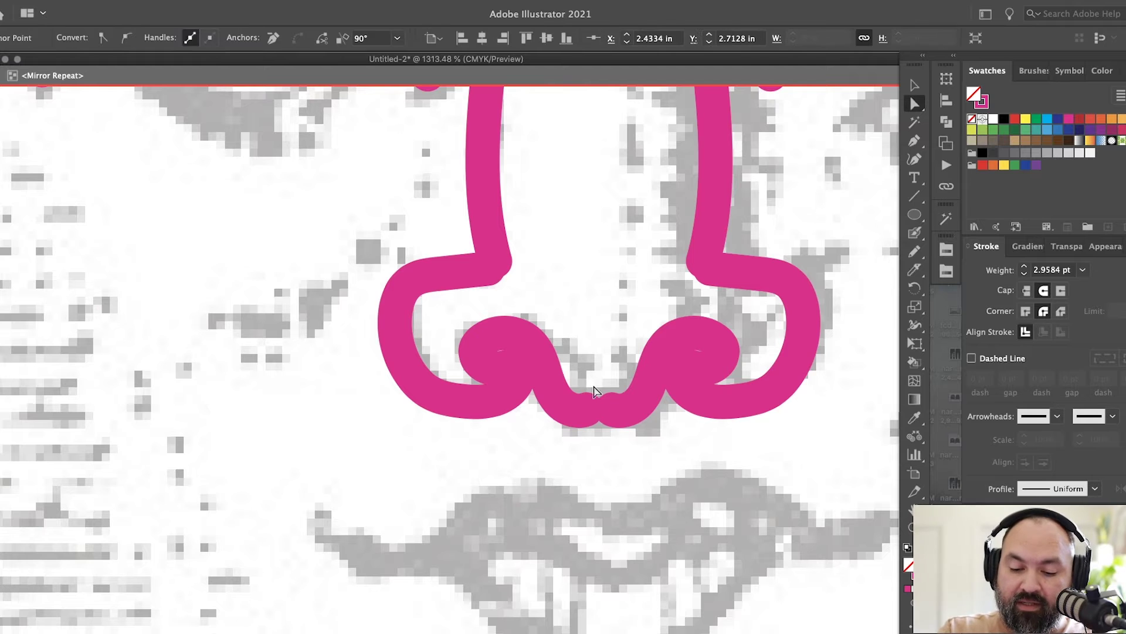
left_click(593, 439)
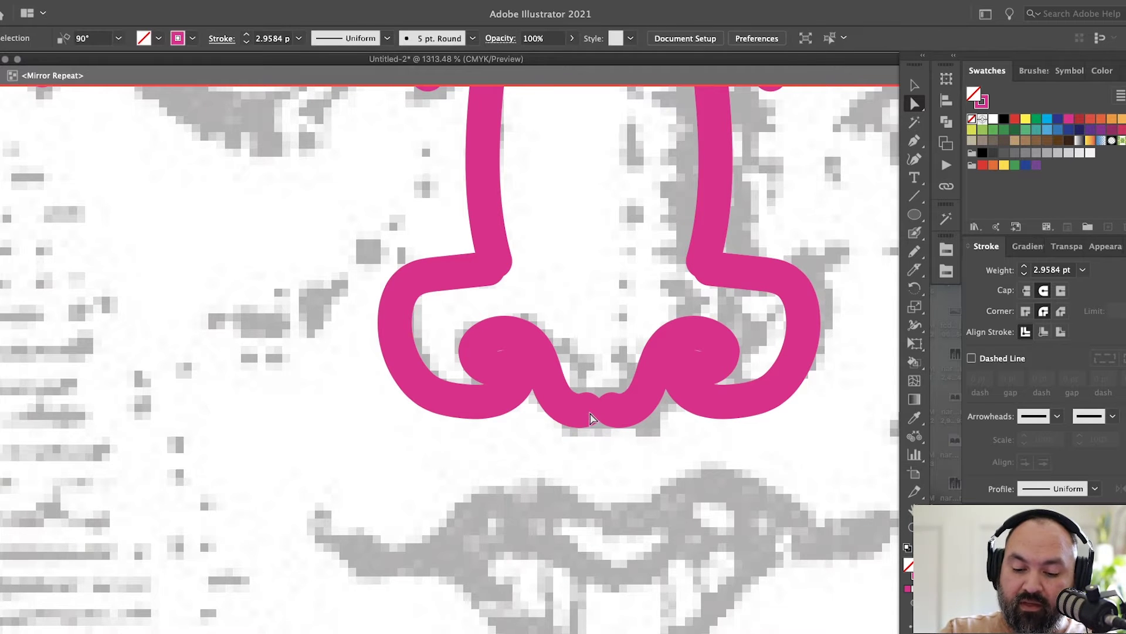
left_click(591, 414)
mouse_move(596, 414)
left_mouse_down()
mouse_move(598, 397)
mouse_move(616, 503)
mouse_move(528, 502)
mouse_move(591, 418)
mouse_move(589, 357)
mouse_move(601, 490)
mouse_move(650, 537)
mouse_move(557, 532)
mouse_move(796, 516)
mouse_move(558, 513)
mouse_move(803, 479)
mouse_move(589, 489)
mouse_move(606, 523)
mouse_move(610, 426)
mouse_move(597, 404)
mouse_move(600, 437)
mouse_move(596, 422)
mouse_move(610, 421)
mouse_move(600, 427)
left_mouse_up()
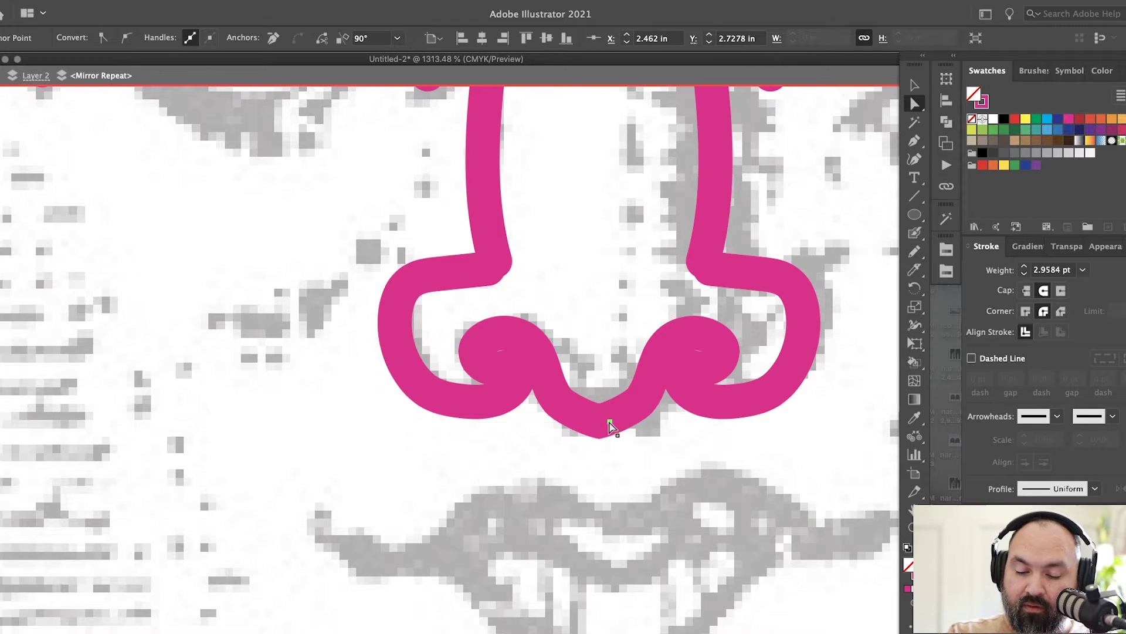
Step: Flatten the nose path's curve at the tip and reposition its end anchor on the mirror axis to form a smooth rounded tip
key("super+h")
left_click_drag(600, 426, 589, 422)
left_click(593, 423)
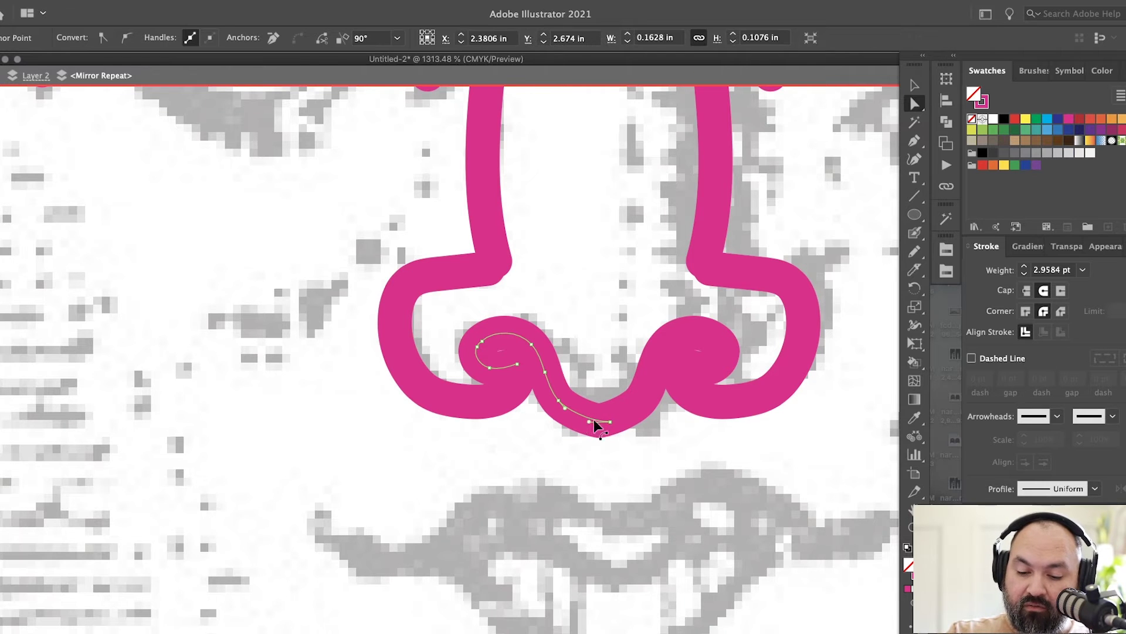
left_click_drag(609, 422, 599, 420)
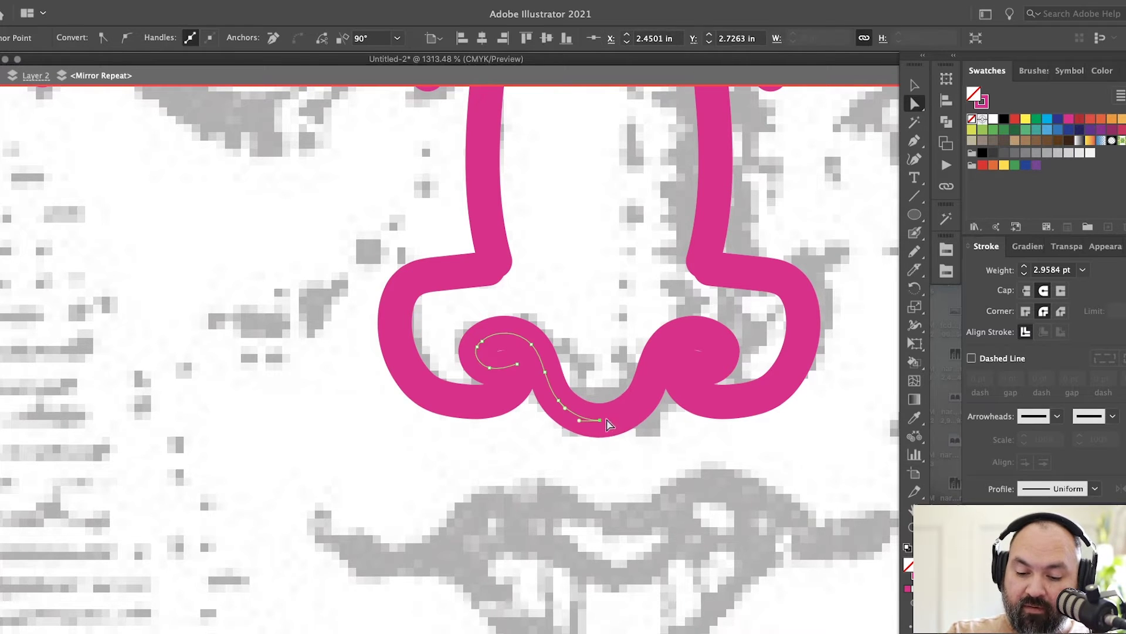
key("super+h")
left_click(550, 473)
key("v")
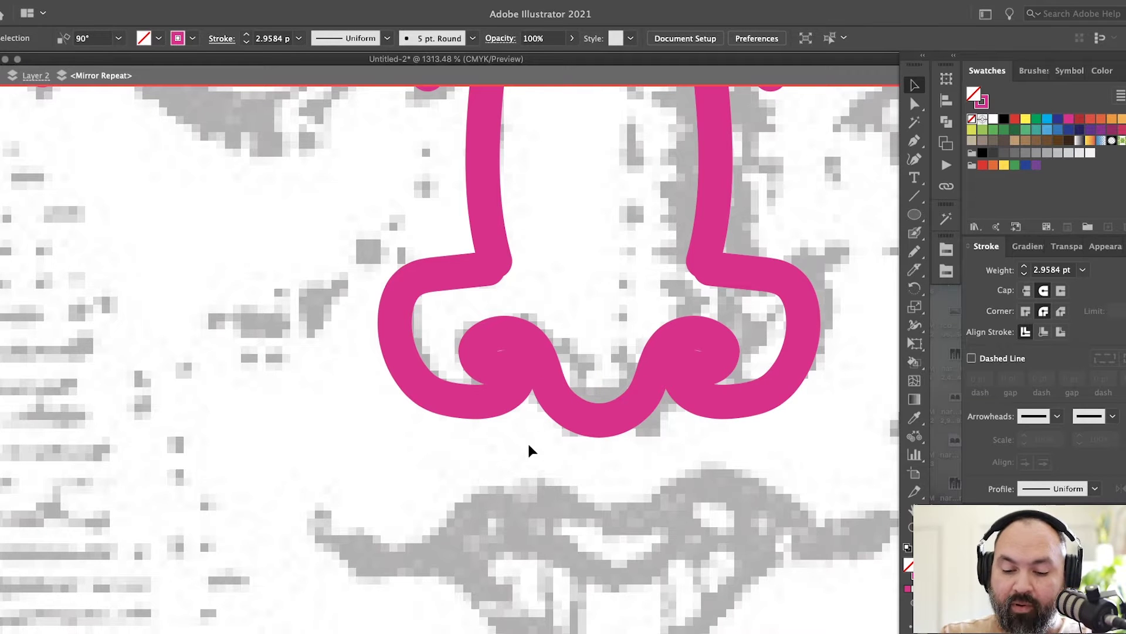
Step: Join the nose bridge path to the outer nostril path at their shared corner
scroll(590, 458, "up", 3)
key("a")
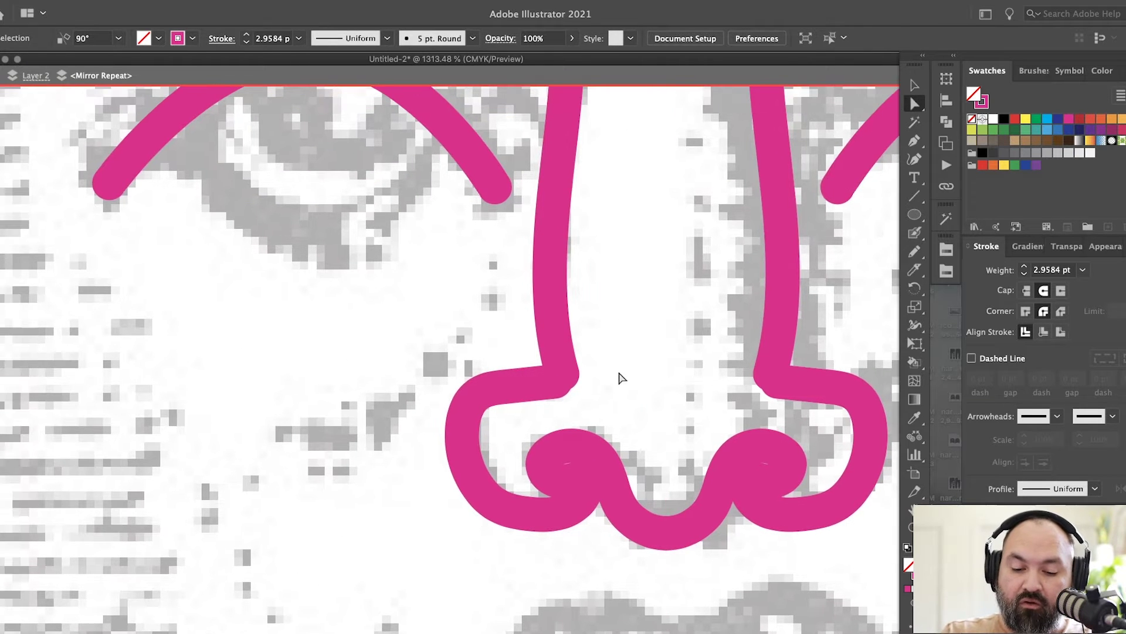
left_click(575, 373)
left_click(557, 380, "shift")
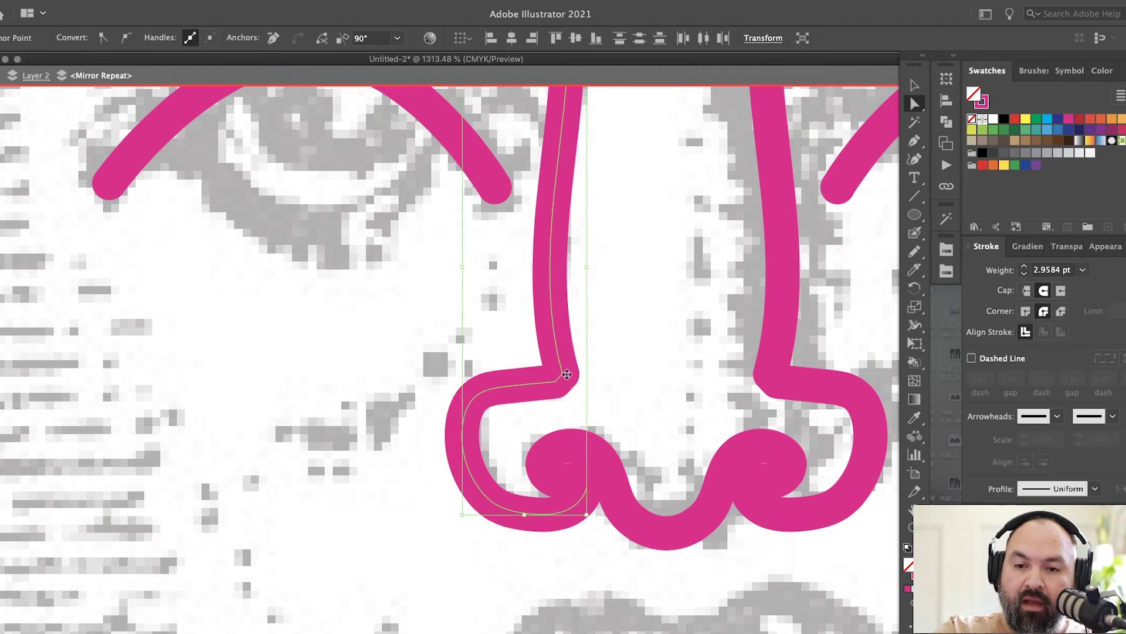
key("super+j")
left_click_drag(664, 251, 674, 272)
key("ctrl+j")
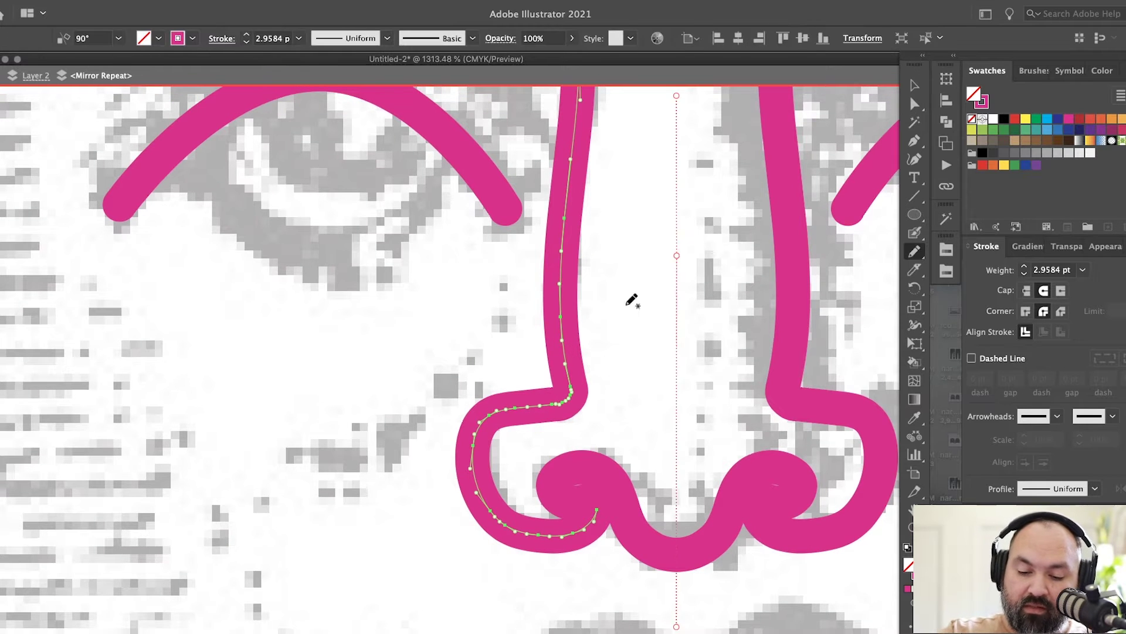
Step: Join the inner end of the left eyebrow to the top of the nose bridge
scroll(645, 340, "up", 3)
left_click(615, 242)
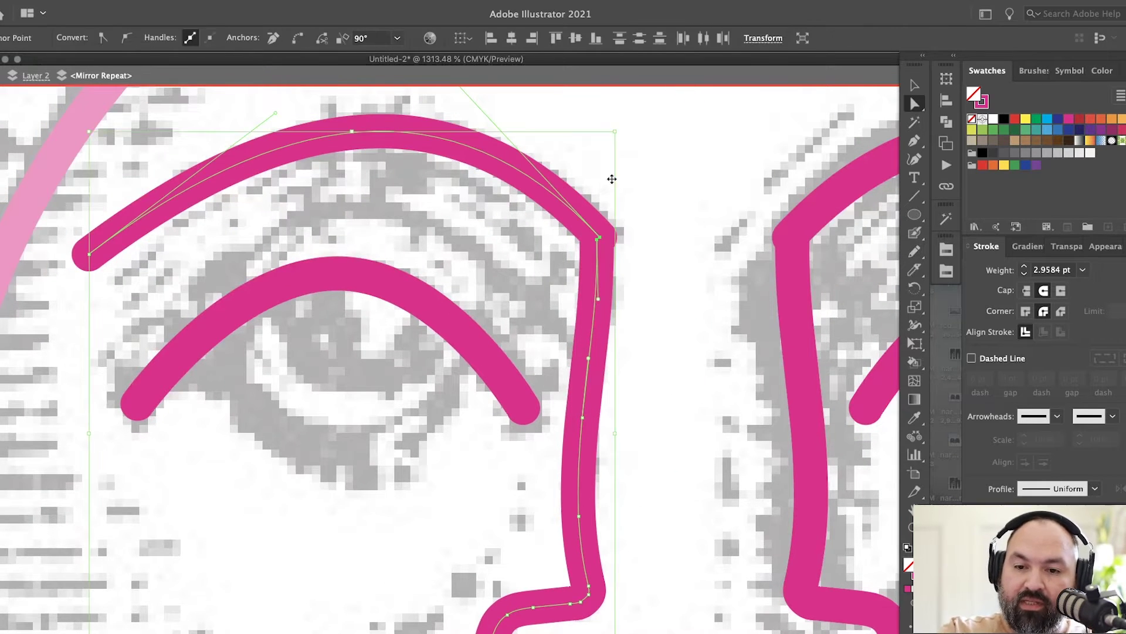
left_click(614, 180)
key("v")
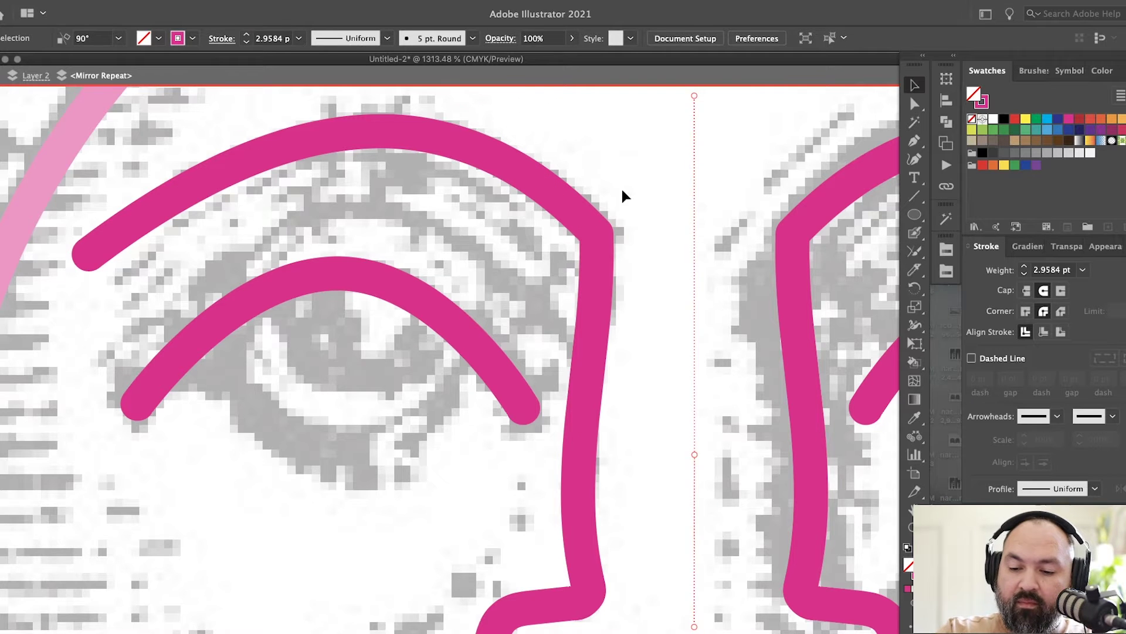
Step: Trace the lower lid of the left eye with the Pen tool as a U-shaped curve between both sides of the upper lid
key("super+minus")
key("super+minus")
key("super+minus")
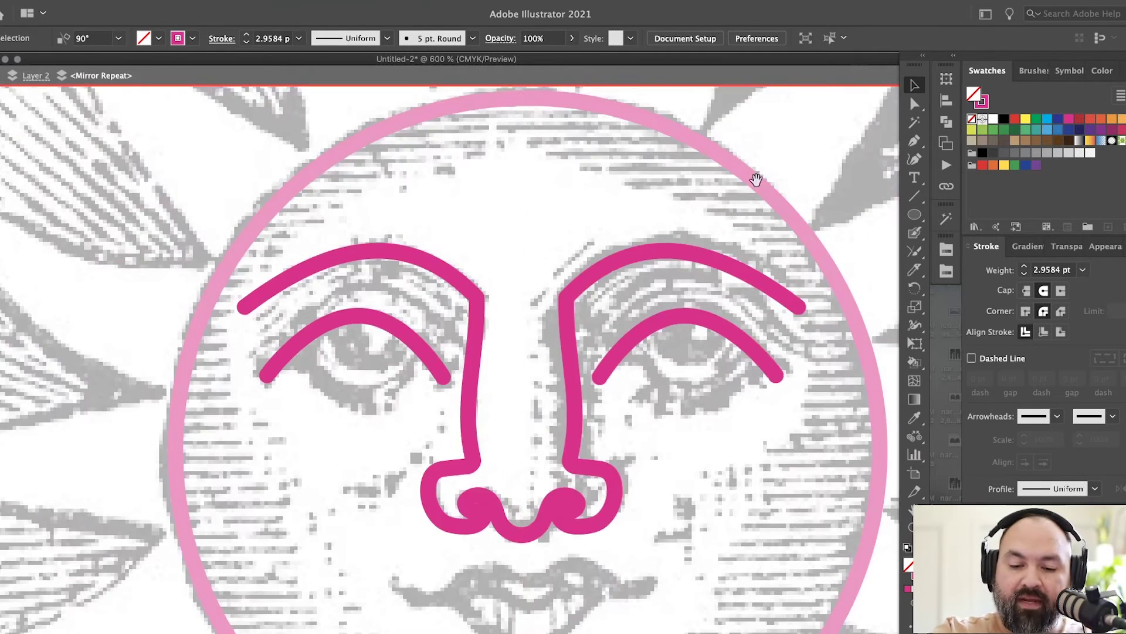
left_click_drag(531, 253, 383, 496)
left_click_drag(564, 306, 693, 258)
key("p")
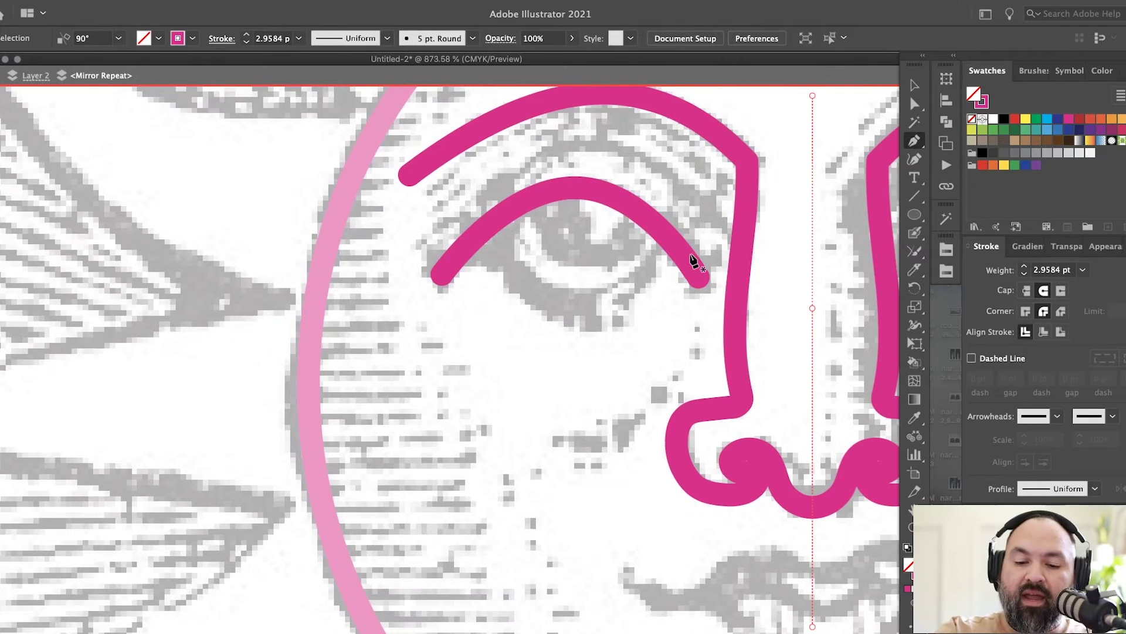
left_click(486, 236)
left_click_drag(538, 308, 643, 306)
left_click(668, 237)
key("Escape")
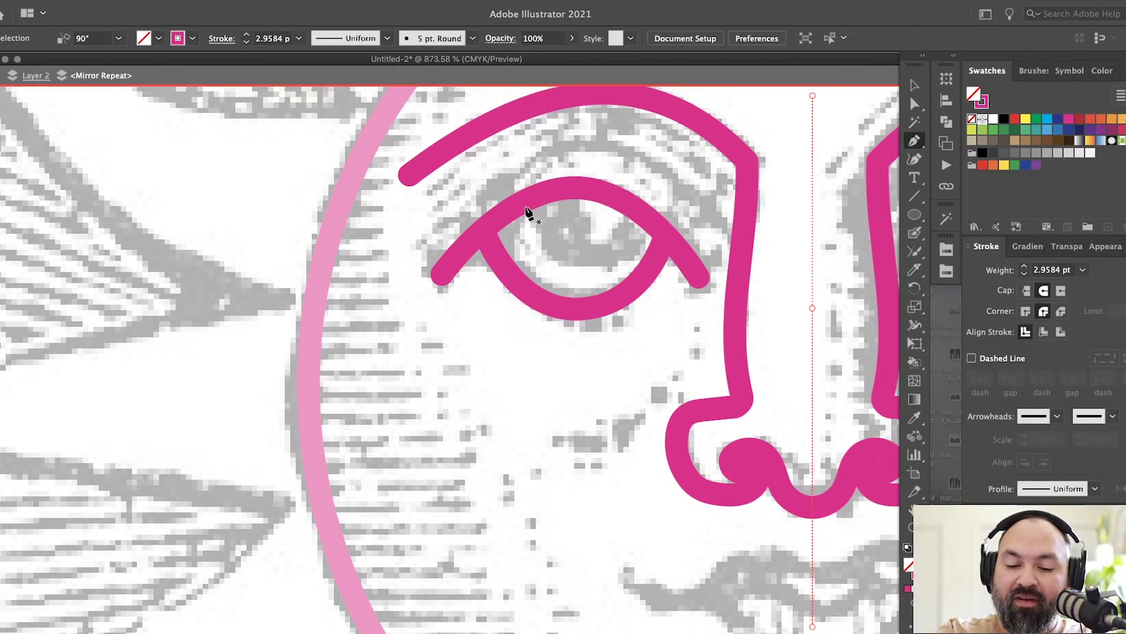
left_click(526, 206)
left_click_drag(644, 224, 654, 217)
left_click_drag(693, 155, 755, 83)
key("Delete")
key("Delete")
Step: Draw the left iris as a U-shaped arc and two crease lines between the upper lid and eyebrow with the Pencil tool
key("n")
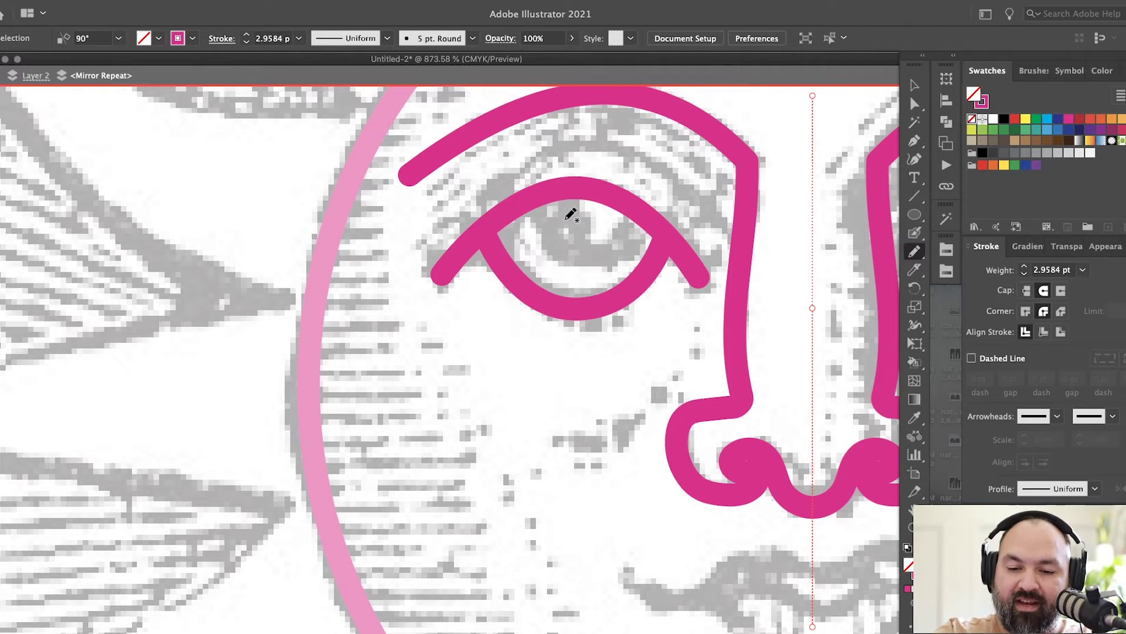
mouse_move(559, 191)
left_mouse_down()
mouse_move(588, 254)
mouse_move(598, 194)
left_mouse_up()
scroll(704, 252, "up", 3)
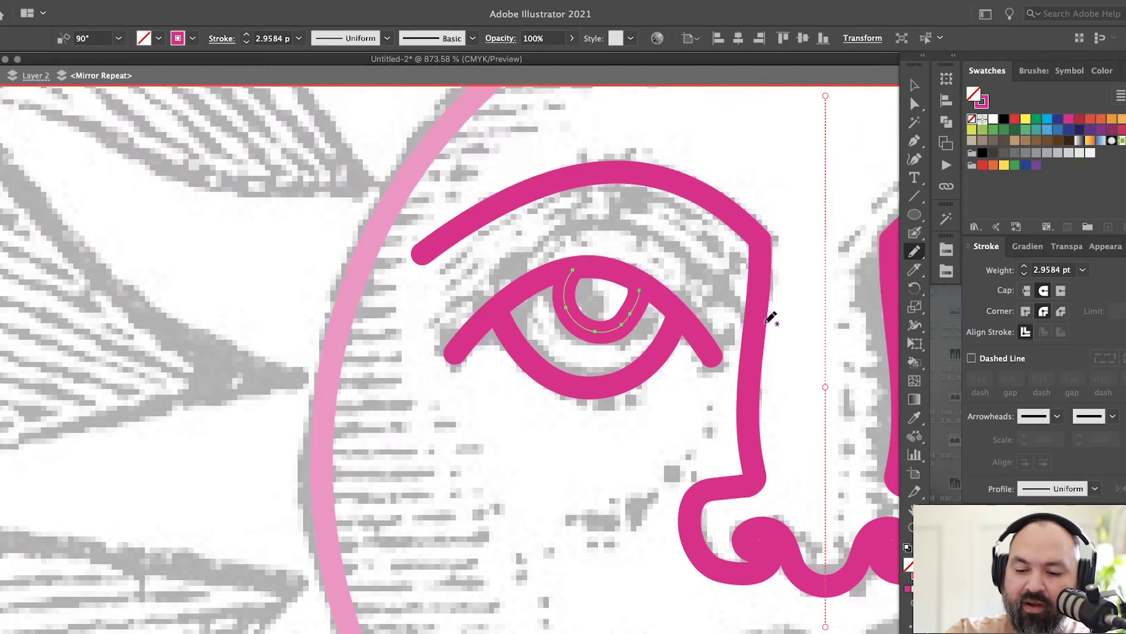
left_click_drag(545, 242, 725, 285)
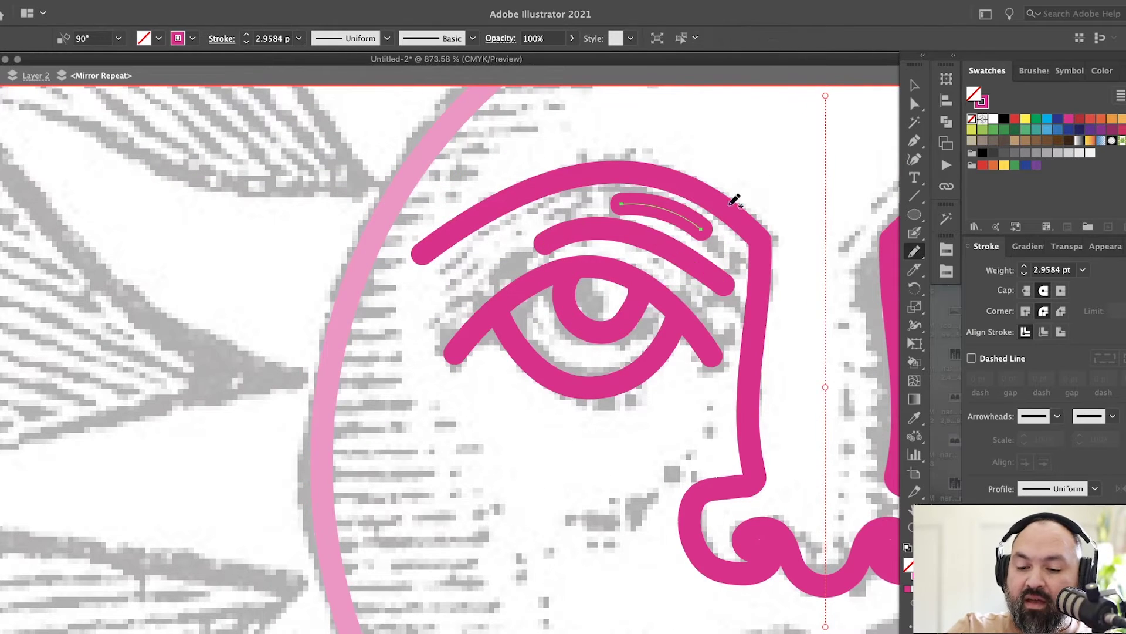
Step: Trace the left half of the upper lip with the Pencil tool, from the mirror axis out to the upturned mouth corner
key("ctrl+minus")
key("ctrl+minus")
key("ctrl+minus")
left_click_drag(687, 258, 846, 152)
left_click_drag(751, 406, 750, 397)
key("z")
left_click_drag(670, 463, 778, 311)
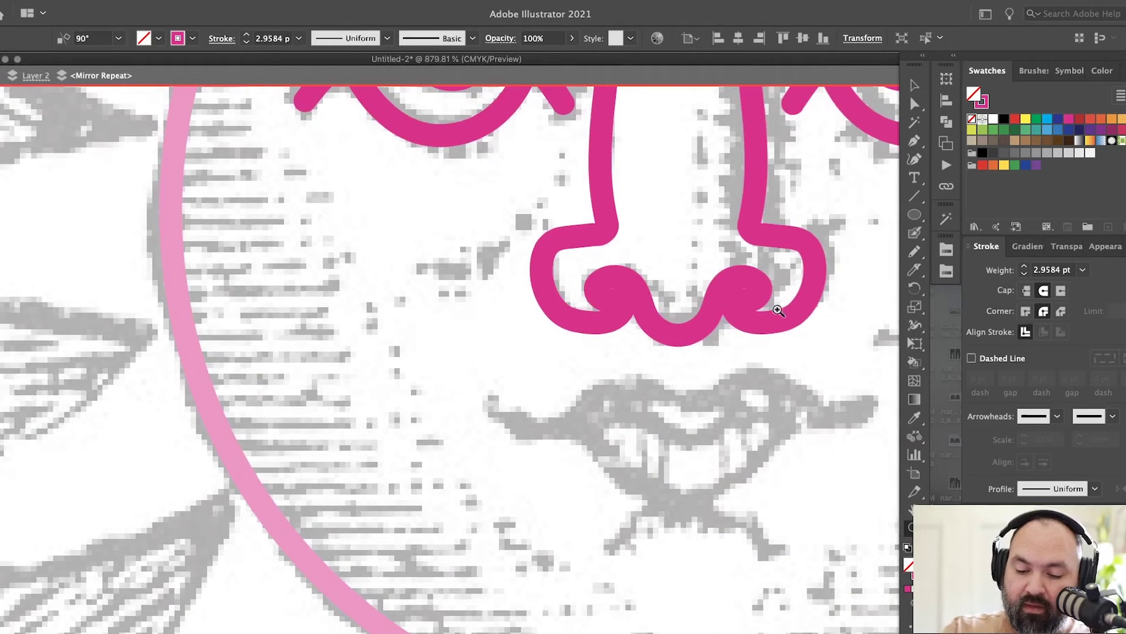
key("v")
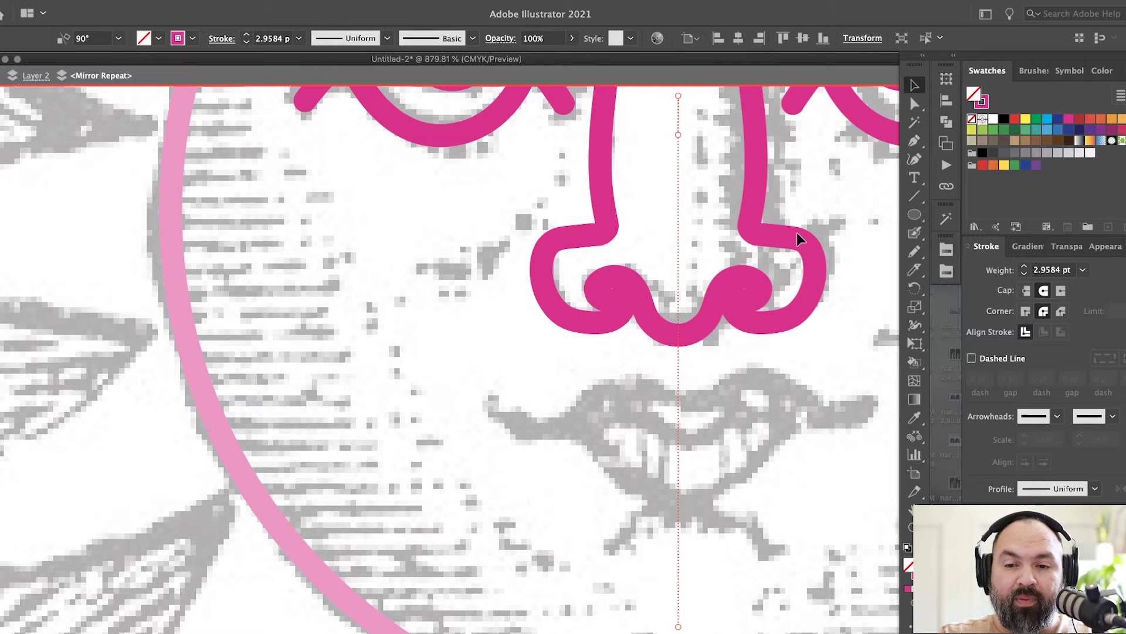
key("n")
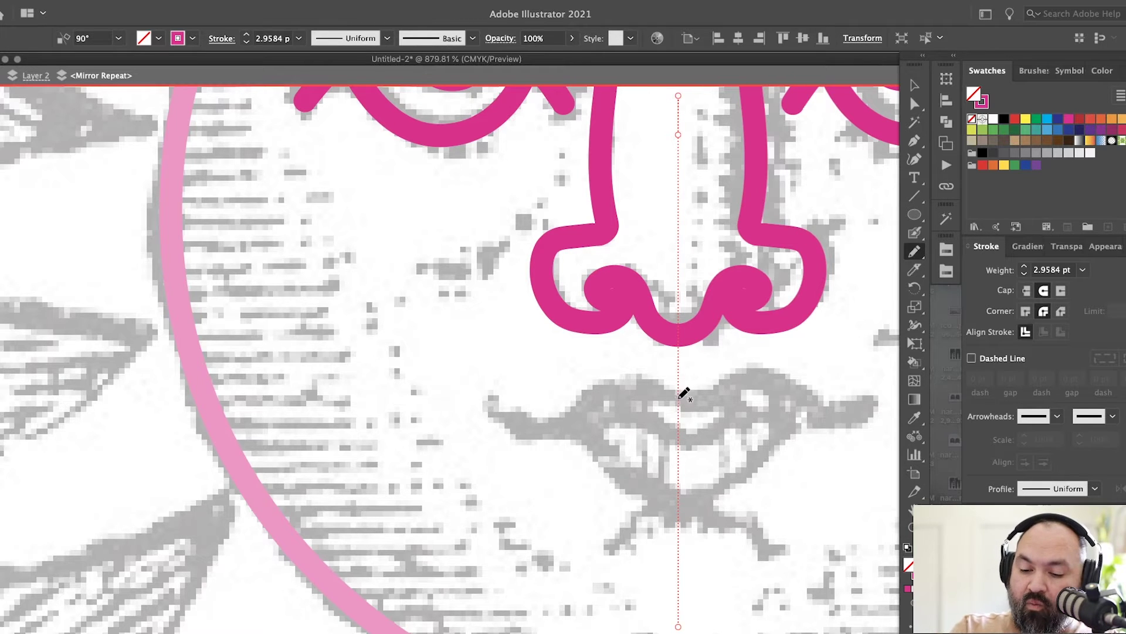
mouse_move(678, 395)
left_mouse_down()
mouse_move(661, 379)
mouse_move(572, 416)
mouse_move(477, 395)
left_mouse_up()
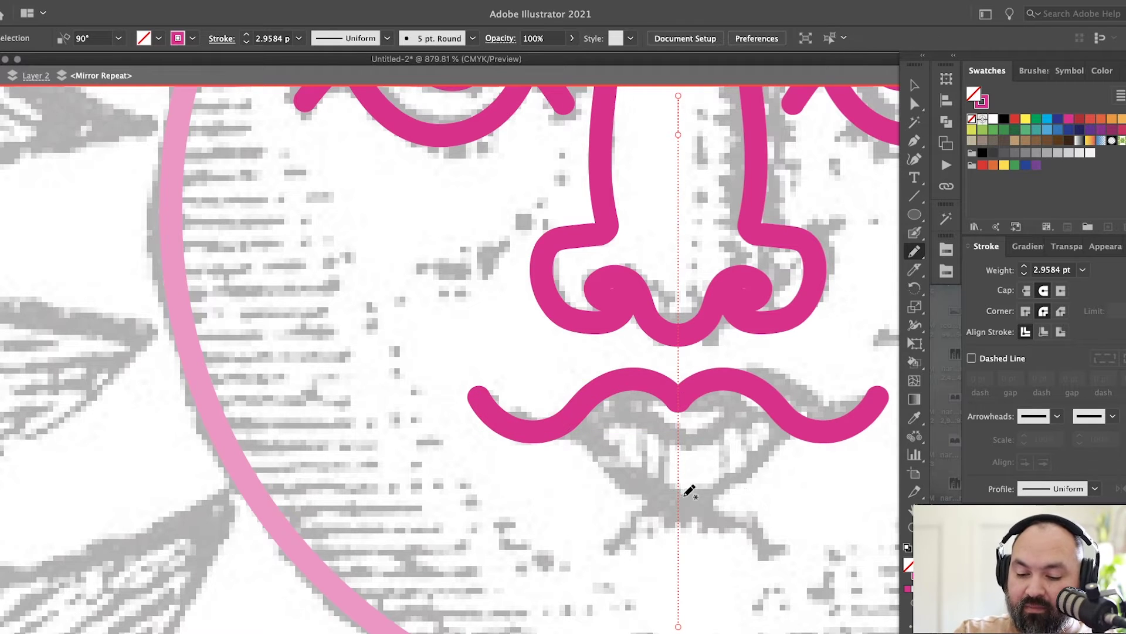
Step: Trace the left half of the lower lip with the Pencil tool and adjust its ends to meet the upper lip and mirror axis
left_click_drag(677, 499, 547, 428)
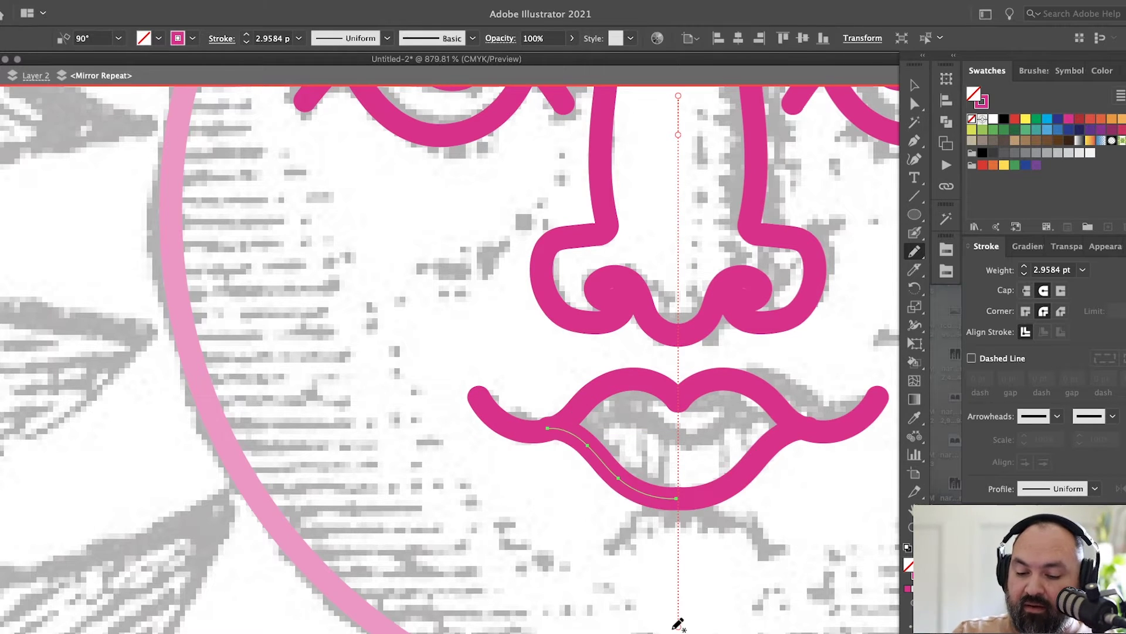
scroll(645, 587, "right", 3)
key("a")
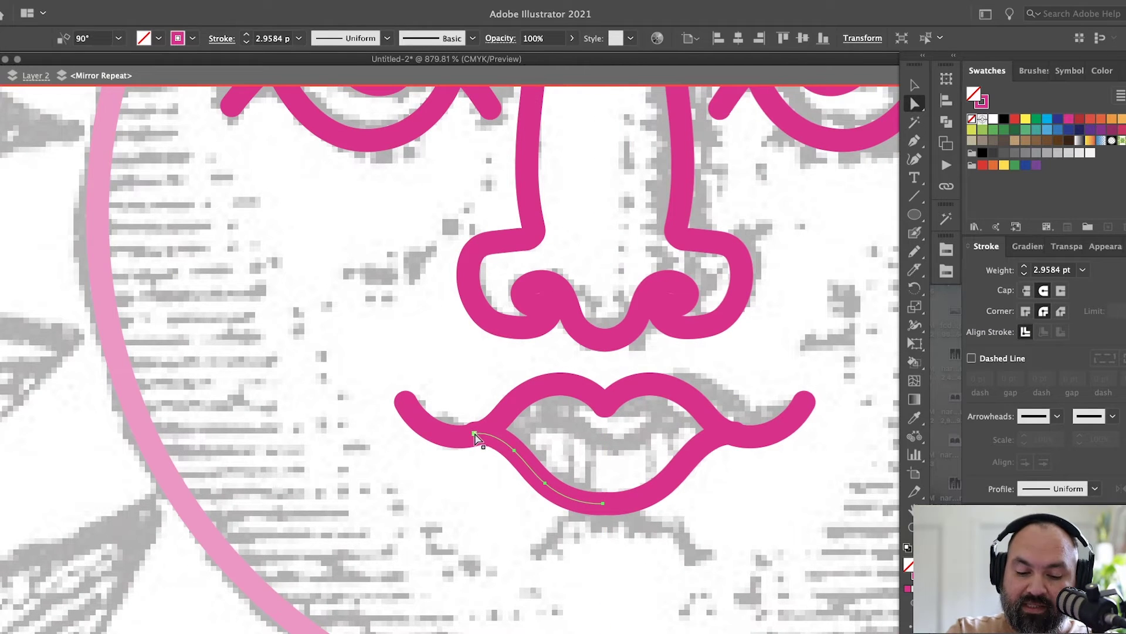
left_click_drag(475, 433, 476, 436)
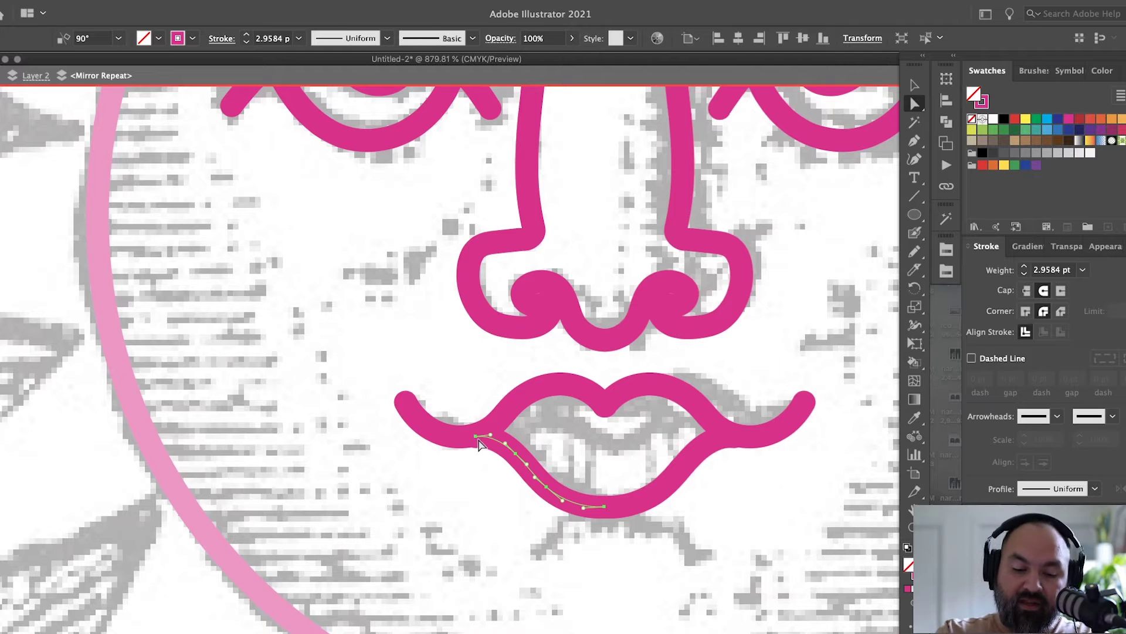
left_click_drag(475, 436, 472, 435)
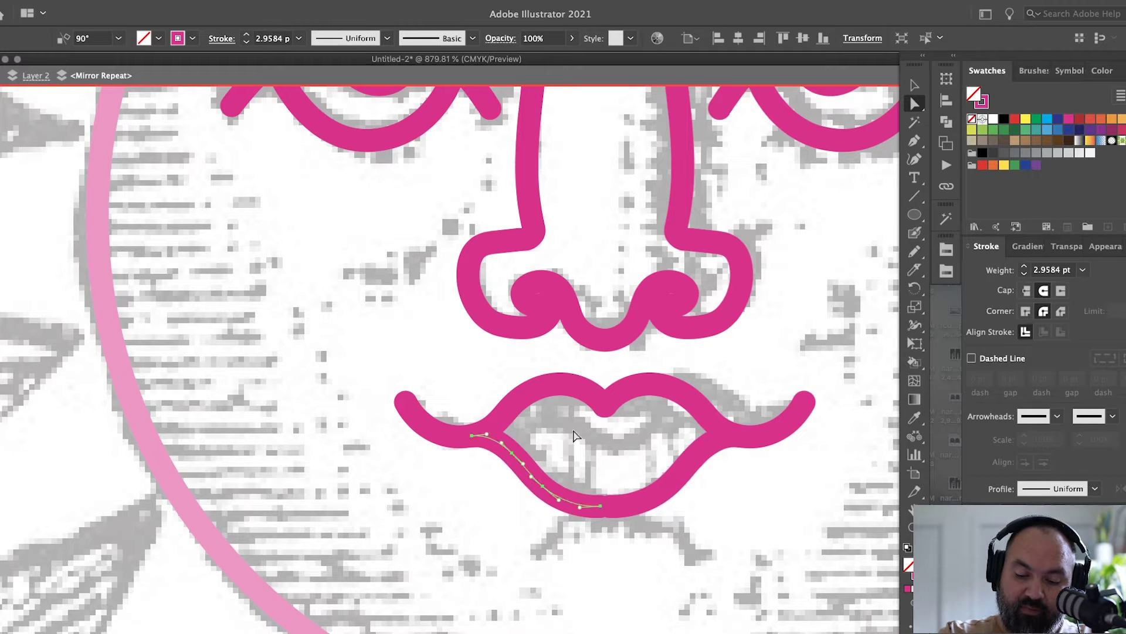
left_click(472, 435)
left_click_drag(600, 505, 604, 508)
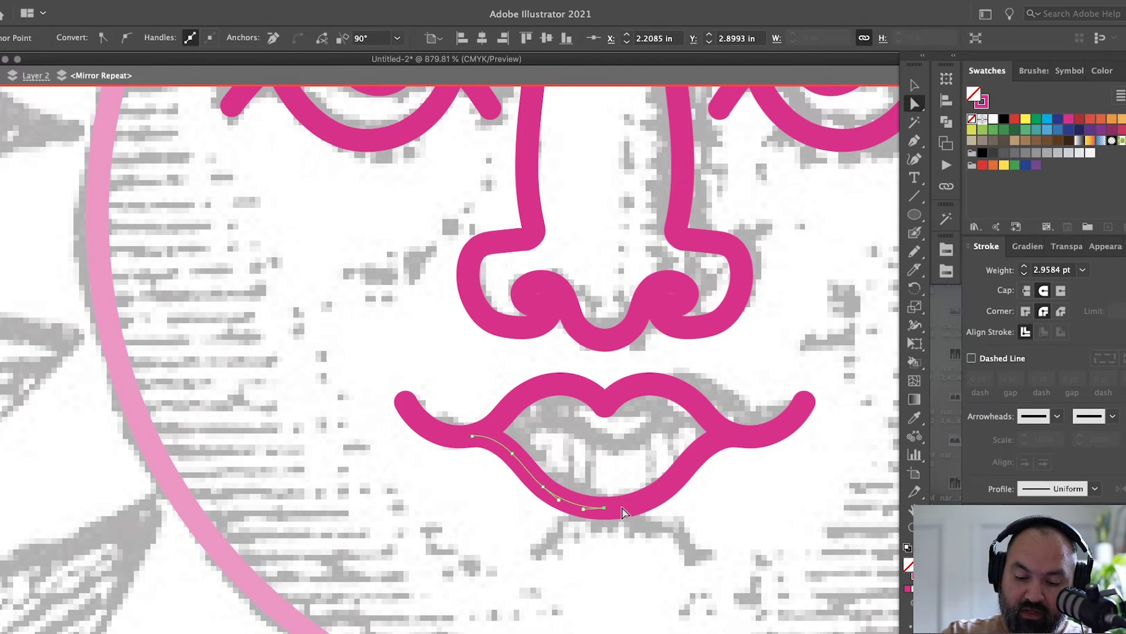
left_click(762, 277)
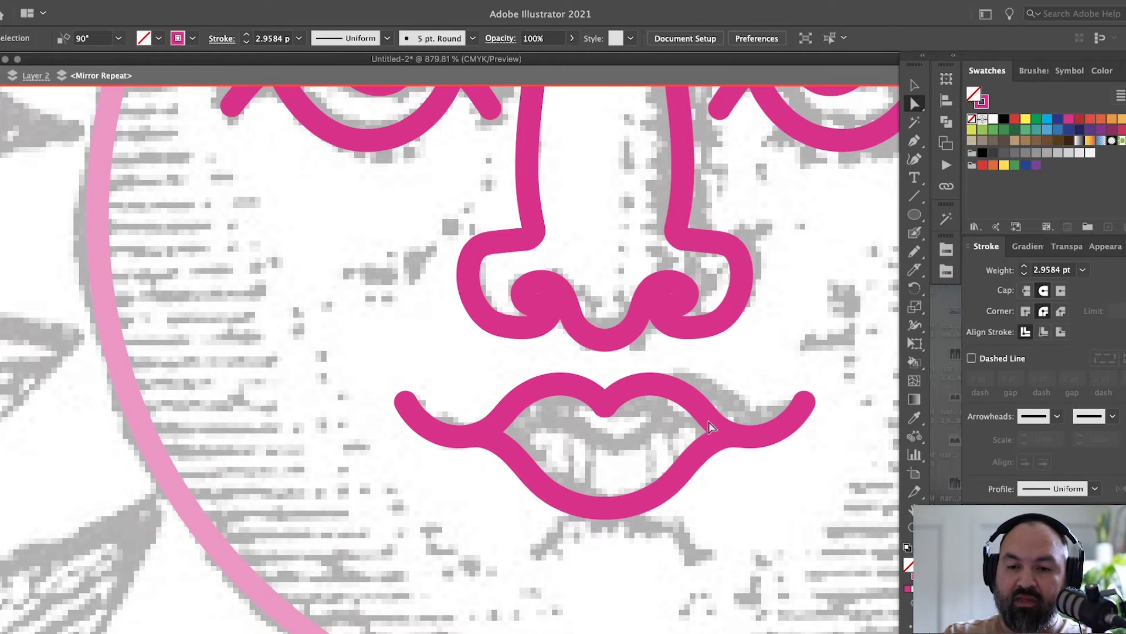
Step: Draw the left half of the line between the lips with the Pencil tool and flatten its curve at the mirror axis
key("n")
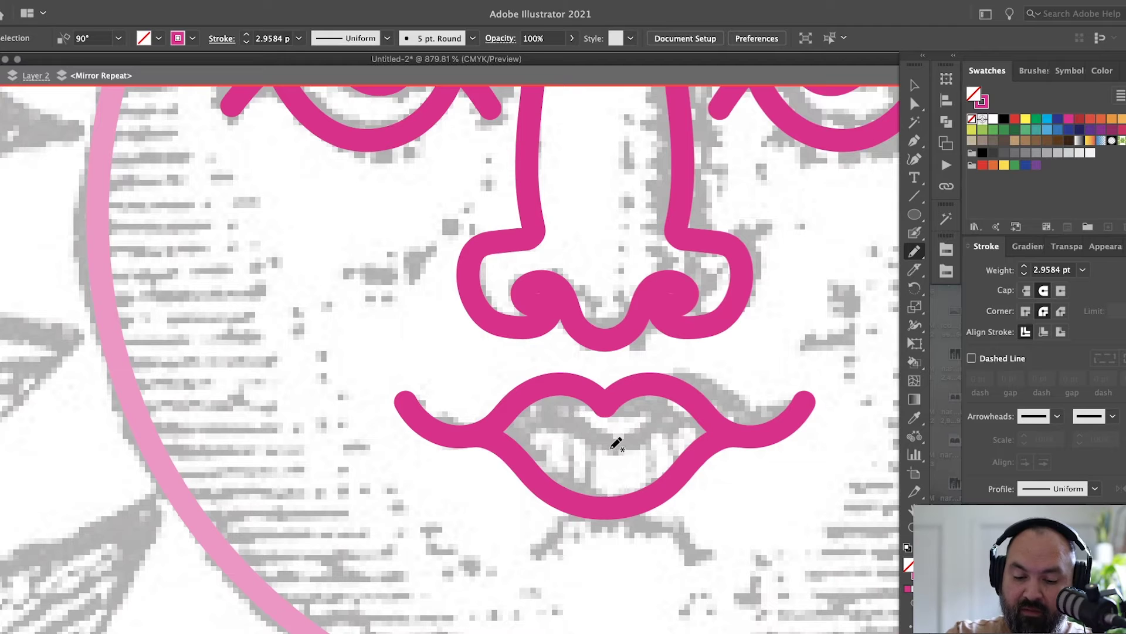
mouse_move(609, 449)
left_mouse_down()
mouse_move(556, 430)
mouse_move(482, 433)
left_mouse_up()
key("a")
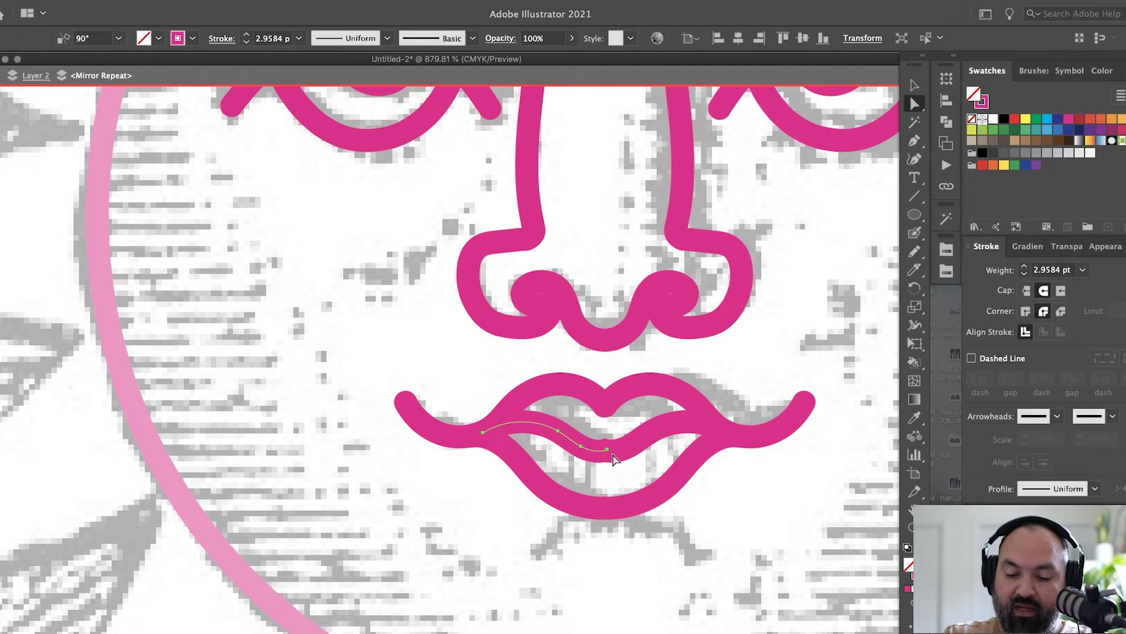
left_click(608, 448)
left_click_drag(598, 452, 595, 449)
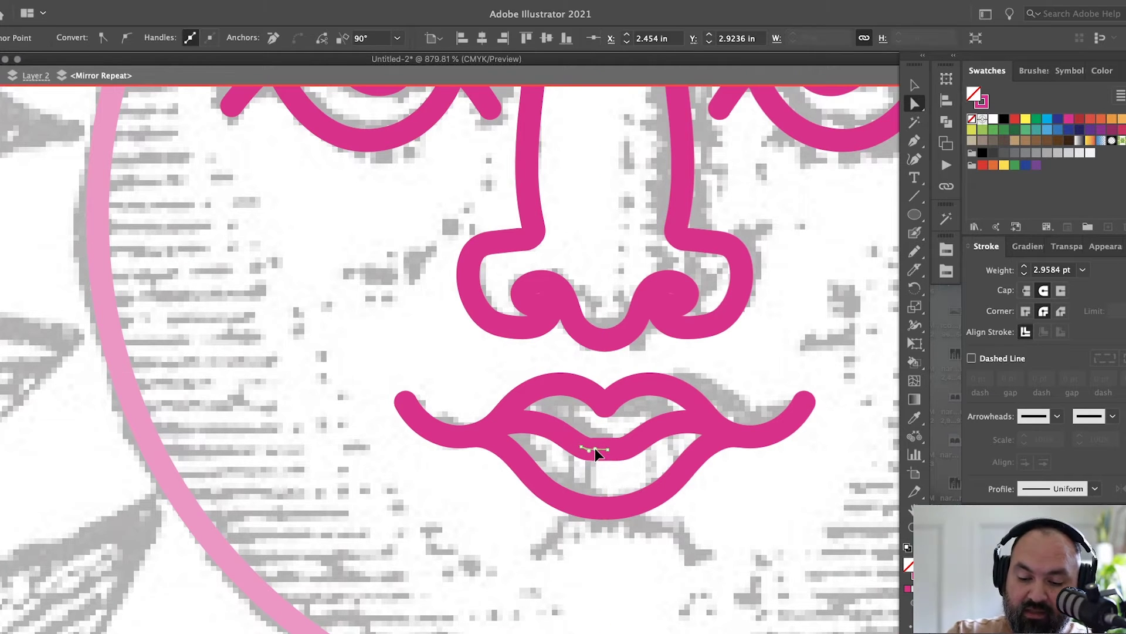
key("v")
key("super+shift+a")
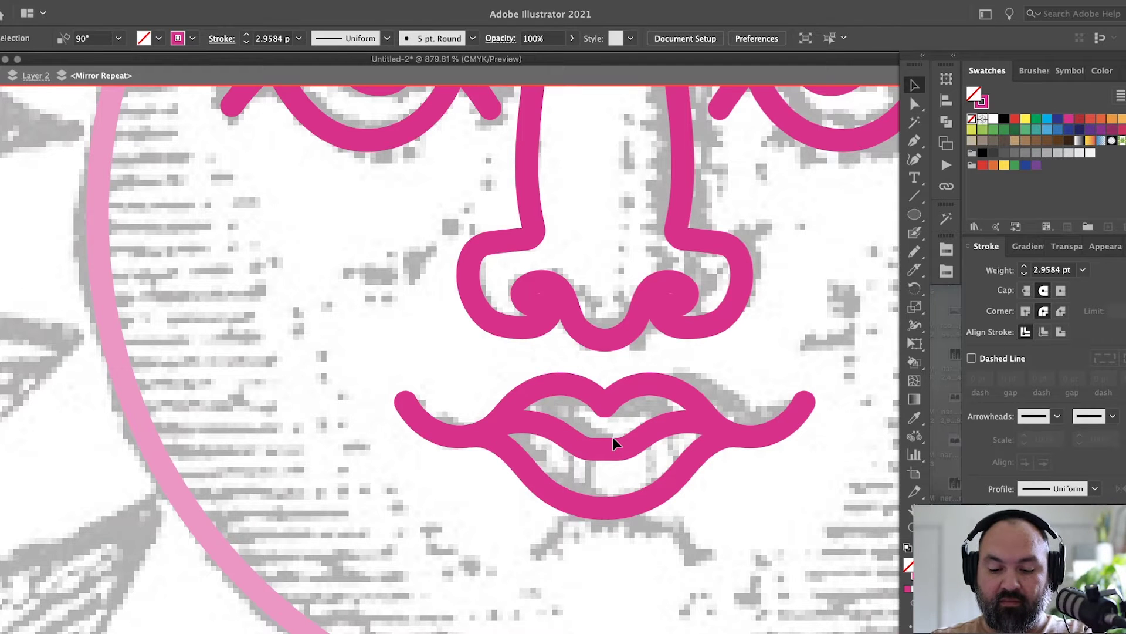
Step: Draw the left half of the chin crease with the Pencil tool, curving down and outward from the lower lip's centre
left_click_drag(708, 401, 781, 346)
key("n")
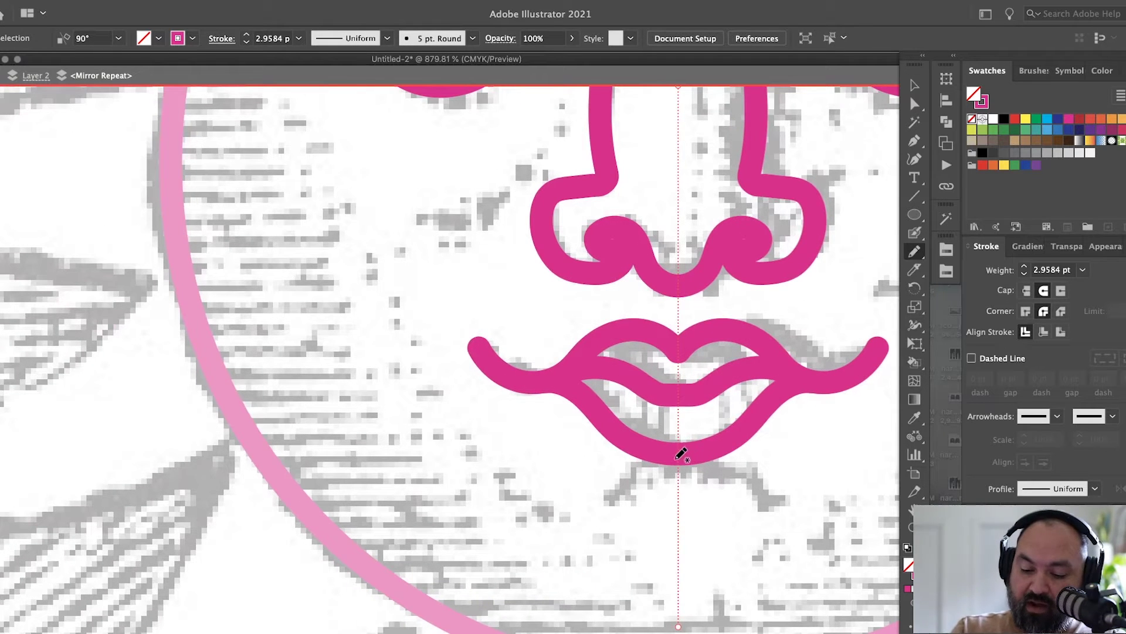
left_click_drag(680, 454, 592, 512)
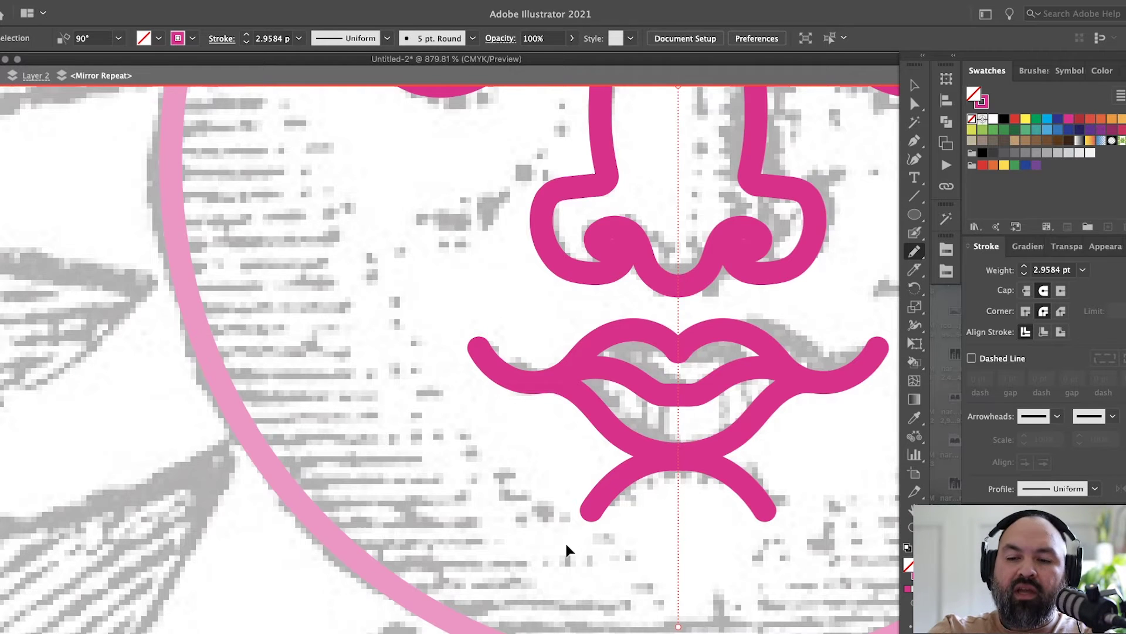
Step: Move the left iris slightly outward, away from the nose, to centre it within the eye
key("super+minus")
key("super+minus")
key("super+minus")
key("super+minus")
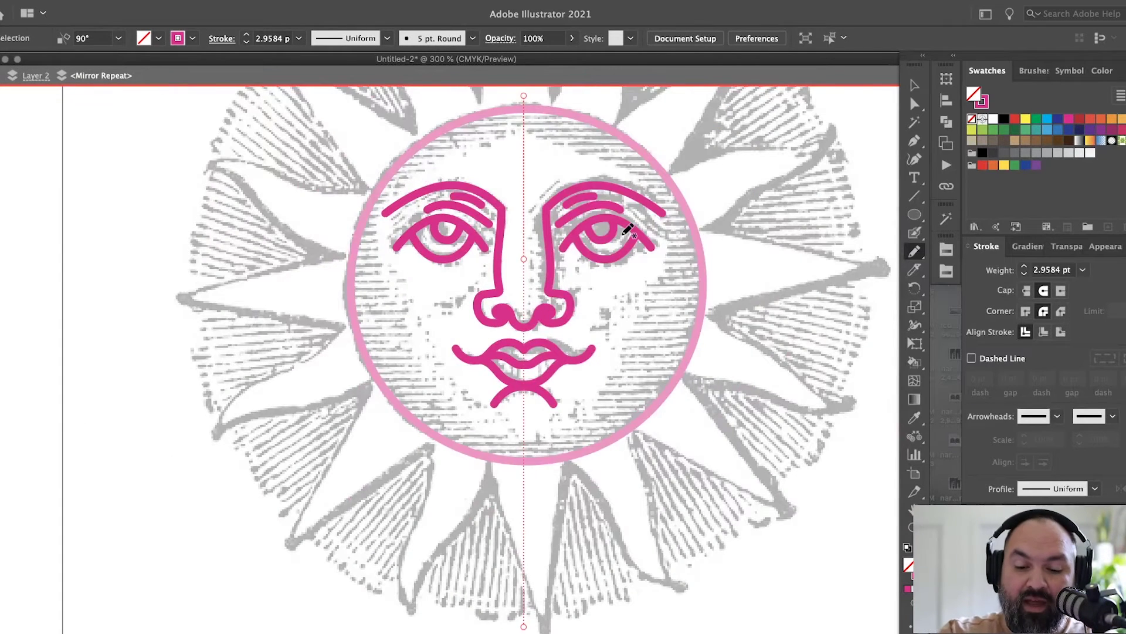
left_click_drag(599, 319, 655, 391)
key("v")
left_click_drag(498, 268, 572, 352)
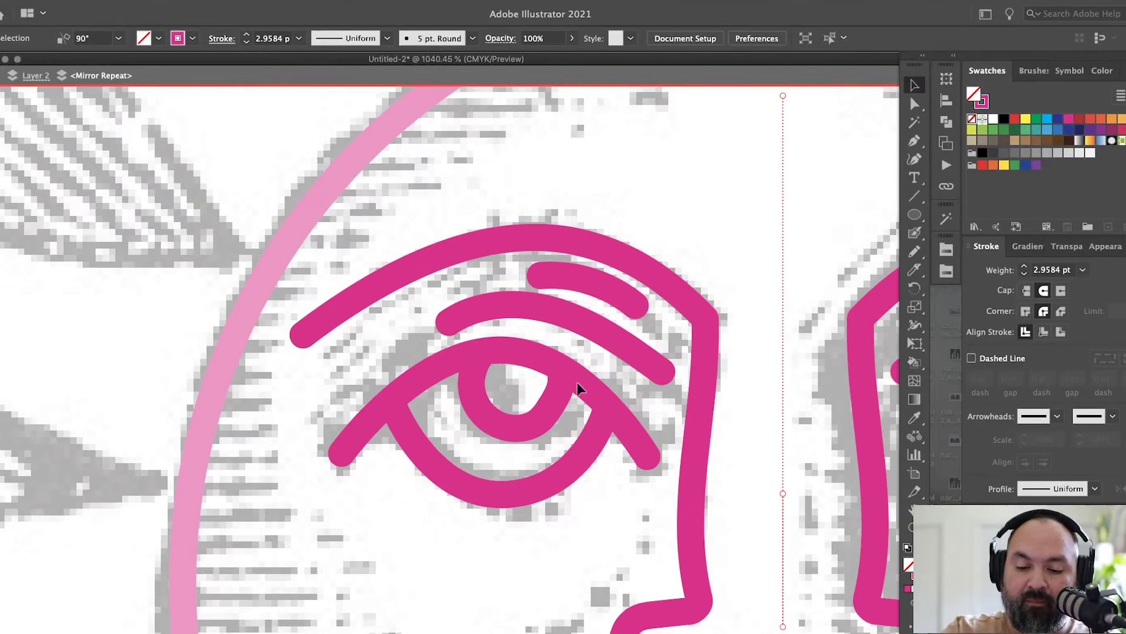
left_click_drag(556, 402, 540, 402)
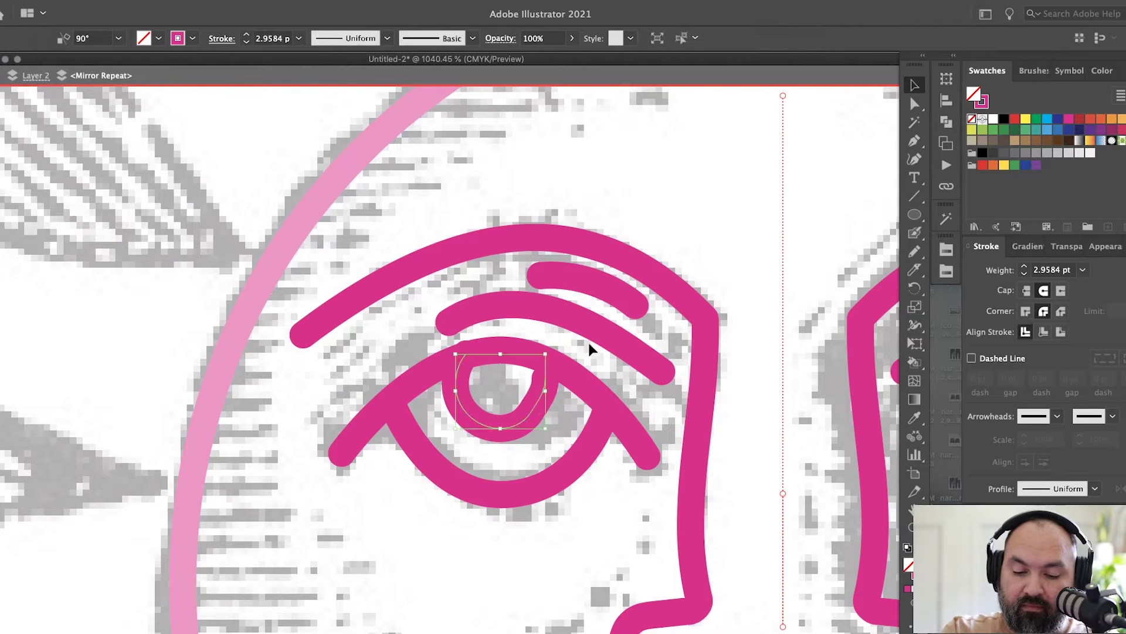
left_click(629, 262)
Step: Draw the left cheek crease with the Pencil tool, curving from below the inner eye corner down and outward past the nostril
key("super+minus")
key("super+minus")
key("super+minus")
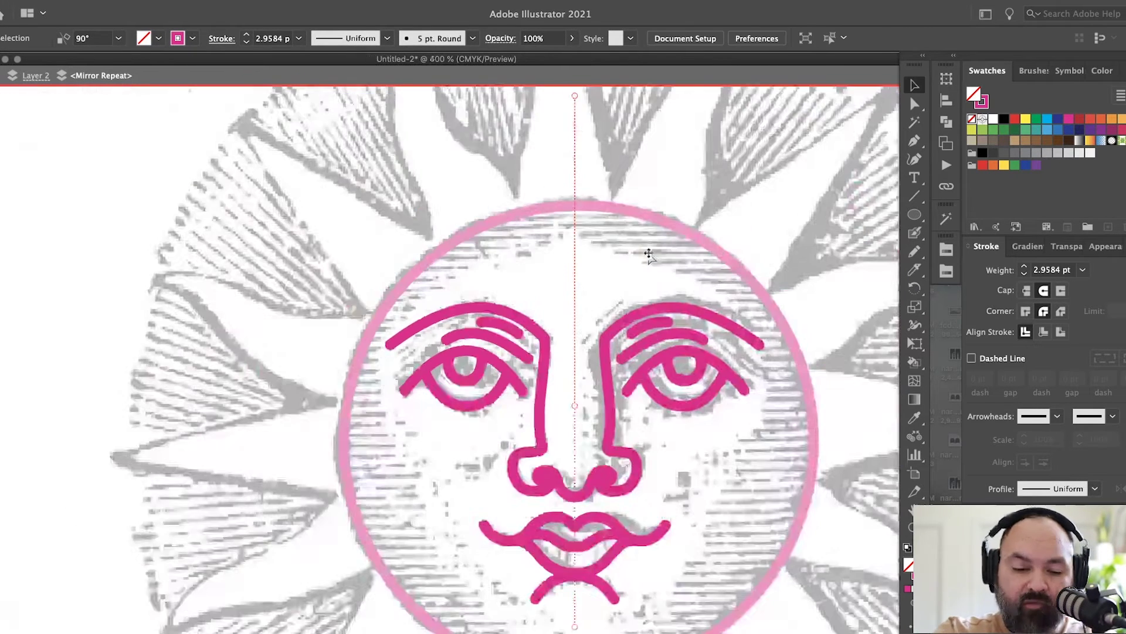
left_click_drag(629, 385, 760, 283)
key("b")
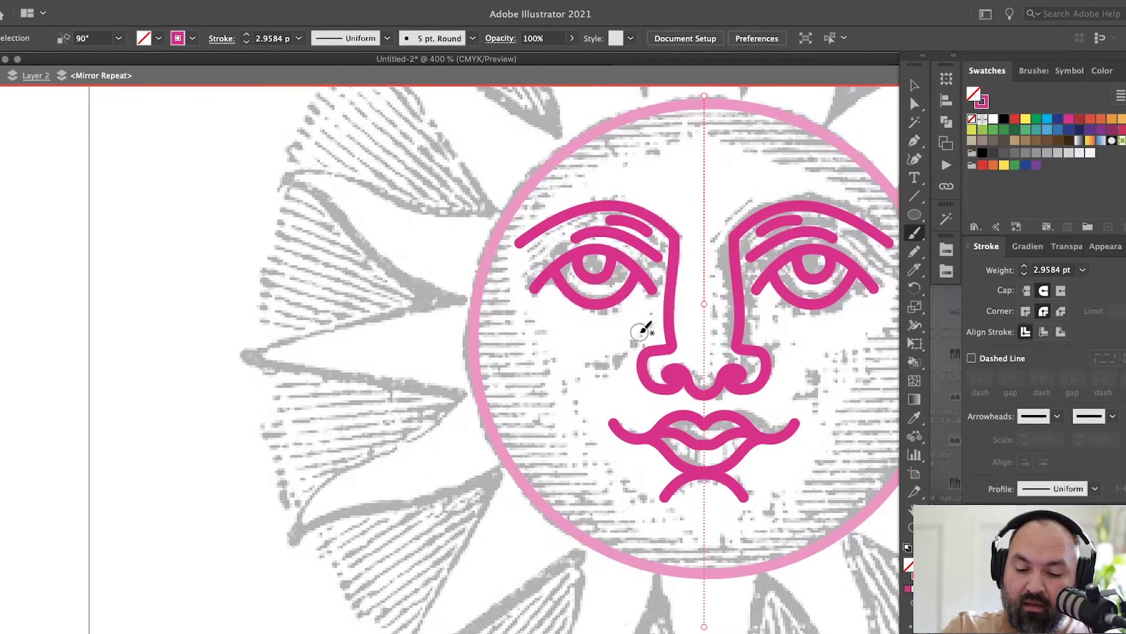
key("n")
mouse_move(651, 316)
left_mouse_down()
mouse_move(622, 358)
mouse_move(578, 384)
left_mouse_up()
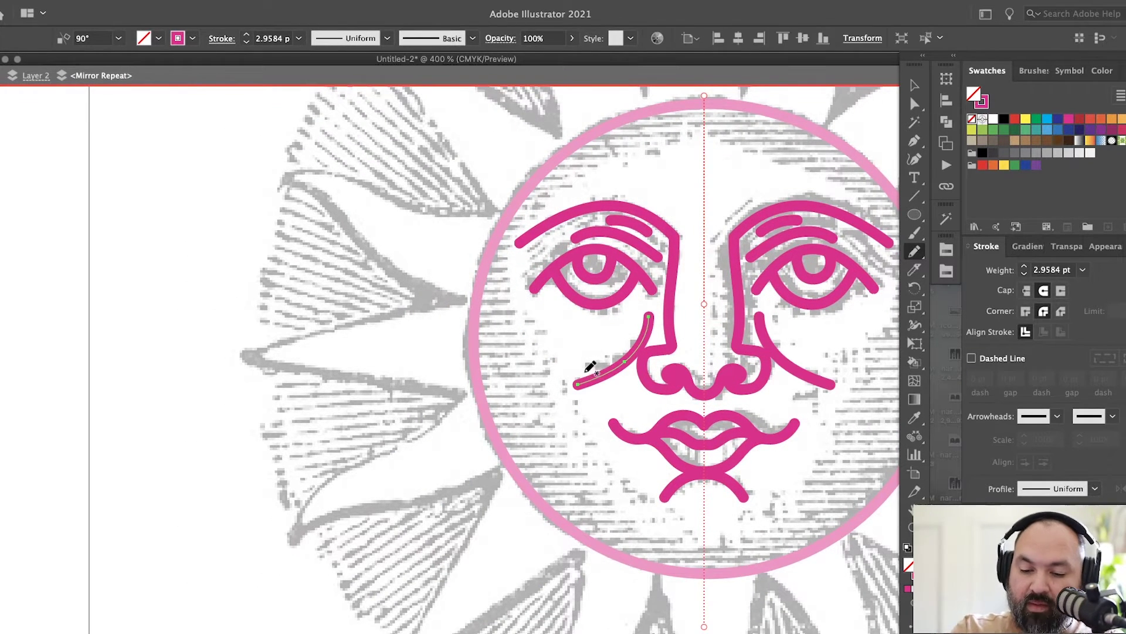
scroll(657, 411, "right", 3)
scroll(657, 411, "down", 1)
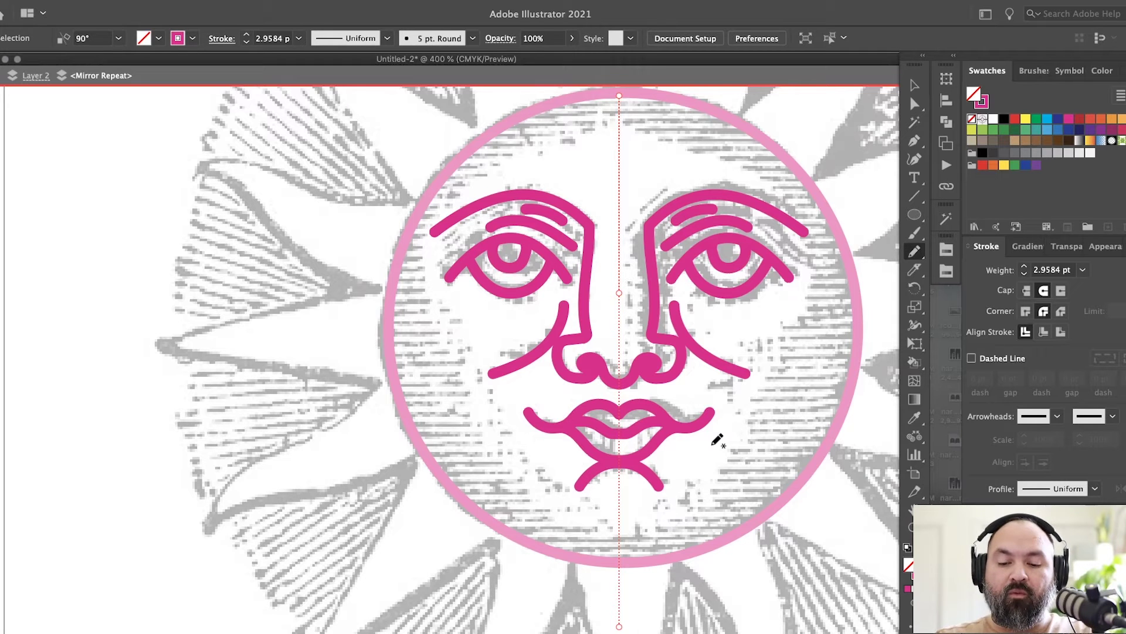
Step: Exit the Mirror Repeat, draw a shading stroke with the Pencil tool along the nose's right contour, and hide the template
left_click_drag(745, 360, 700, 397)
key("v")
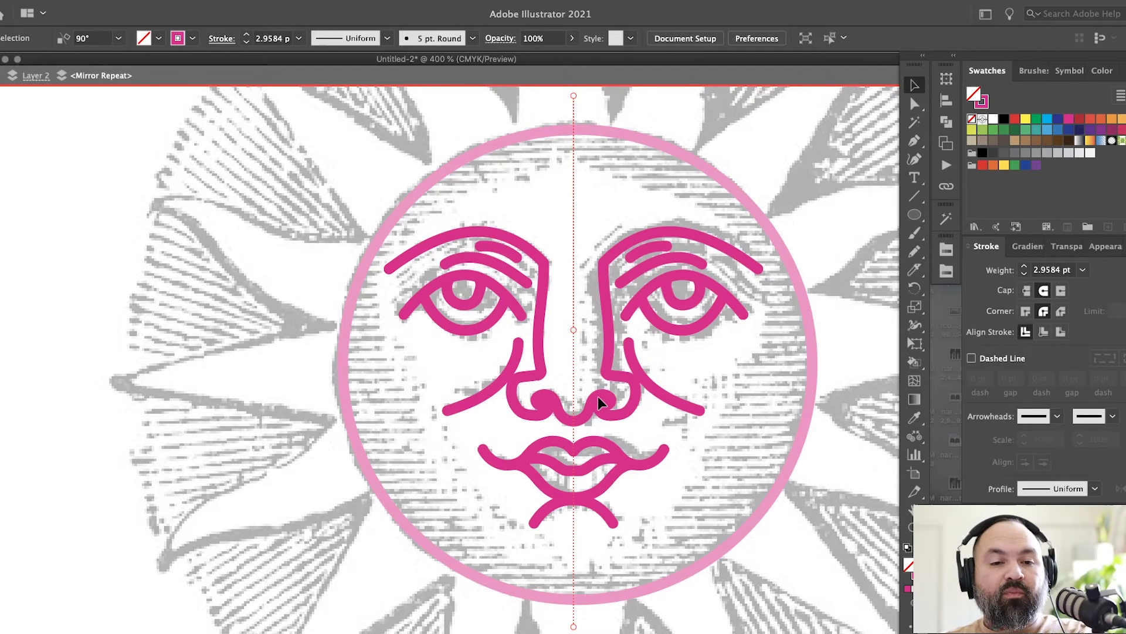
key("Escape")
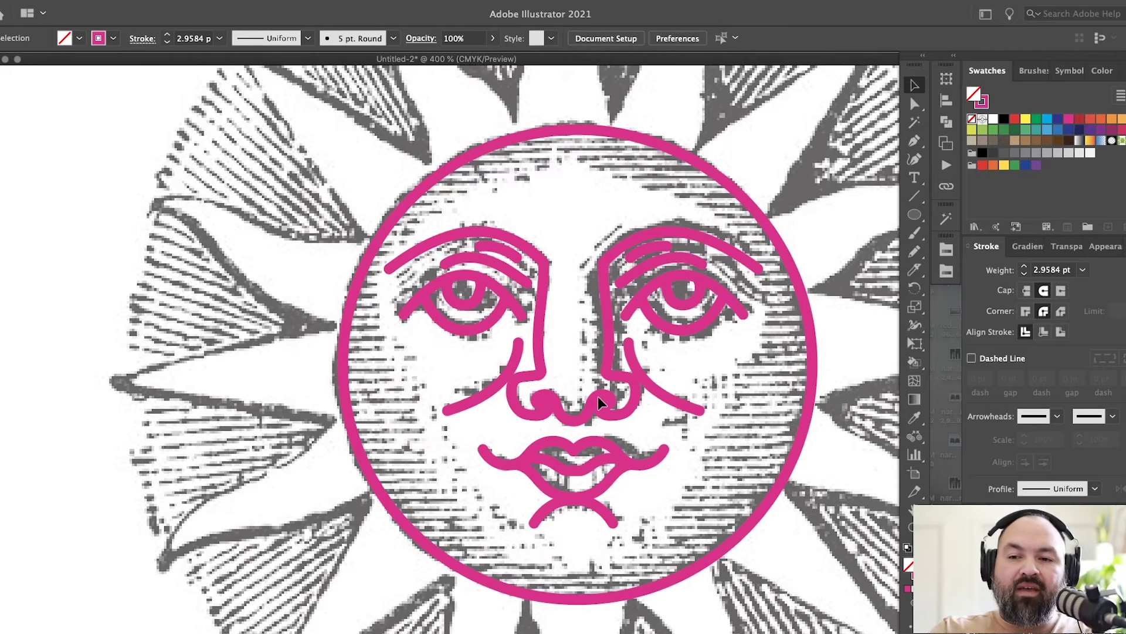
key("n")
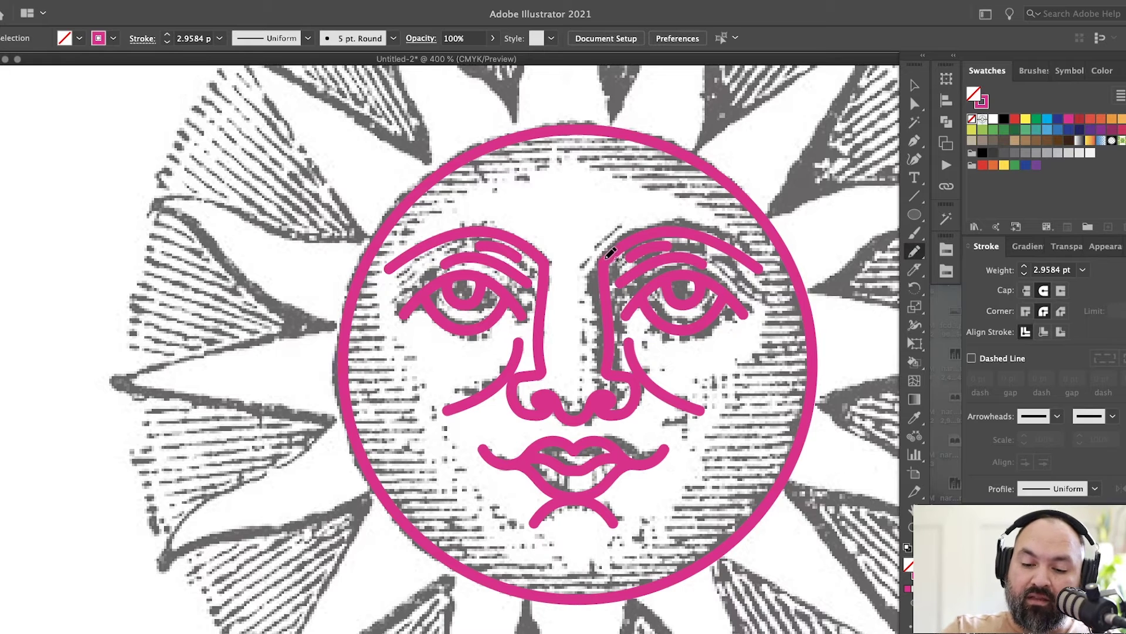
left_click_drag(608, 257, 595, 374)
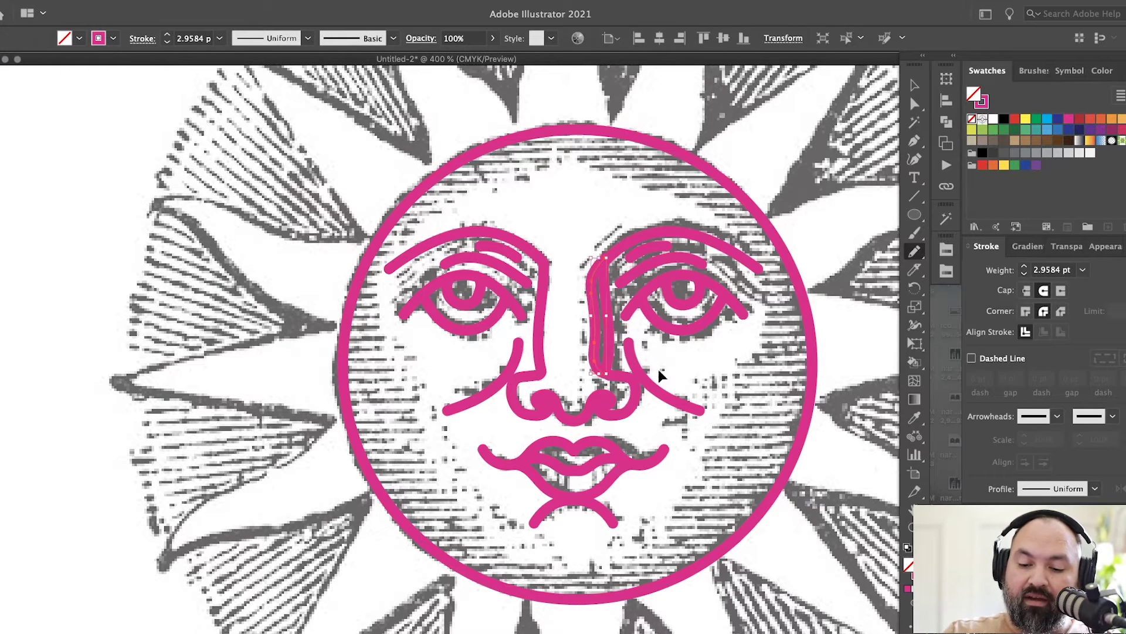
key("super+minus")
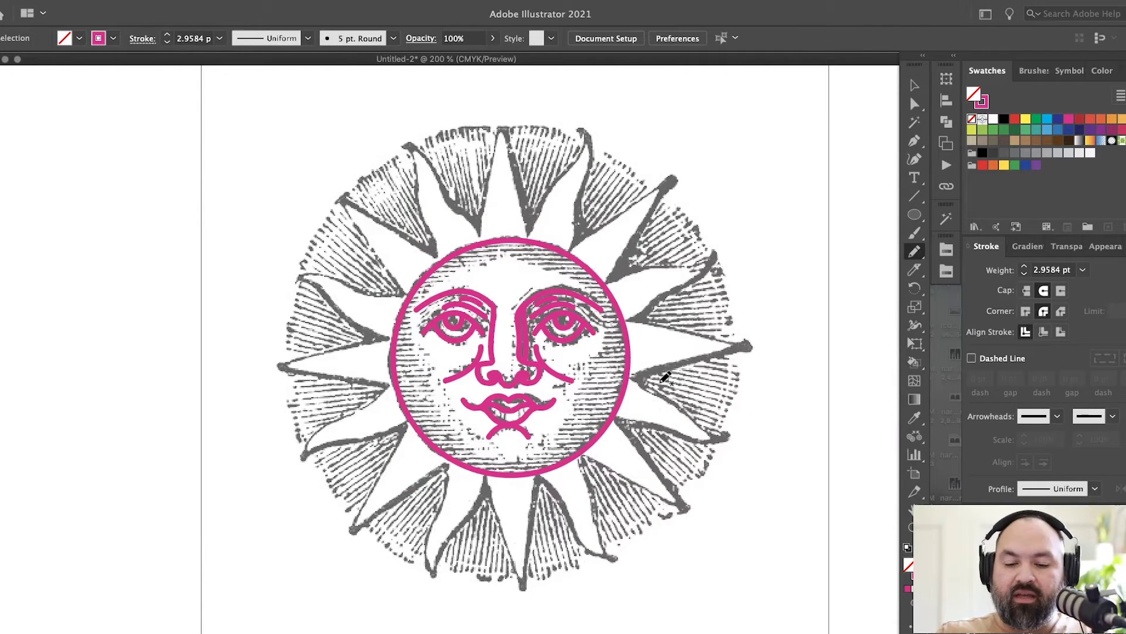
key("super+shift+w")
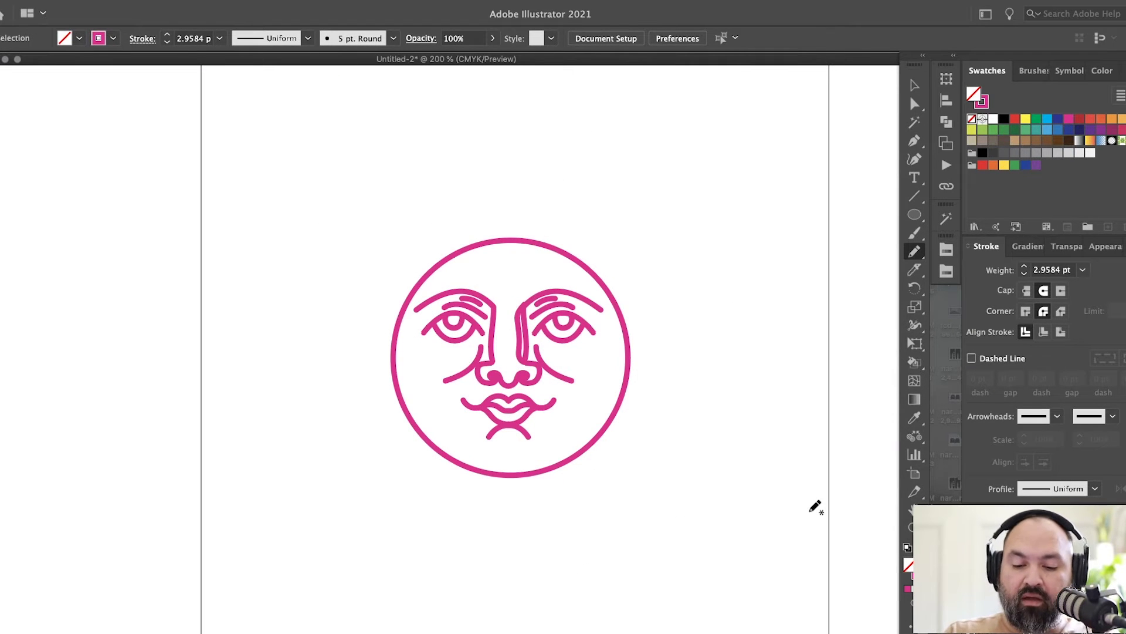
Step: Inside the Mirror Repeat, try moving the upper end of the left cheek crease outward, then undo it and exit isolation
key("v")
left_click(593, 330)
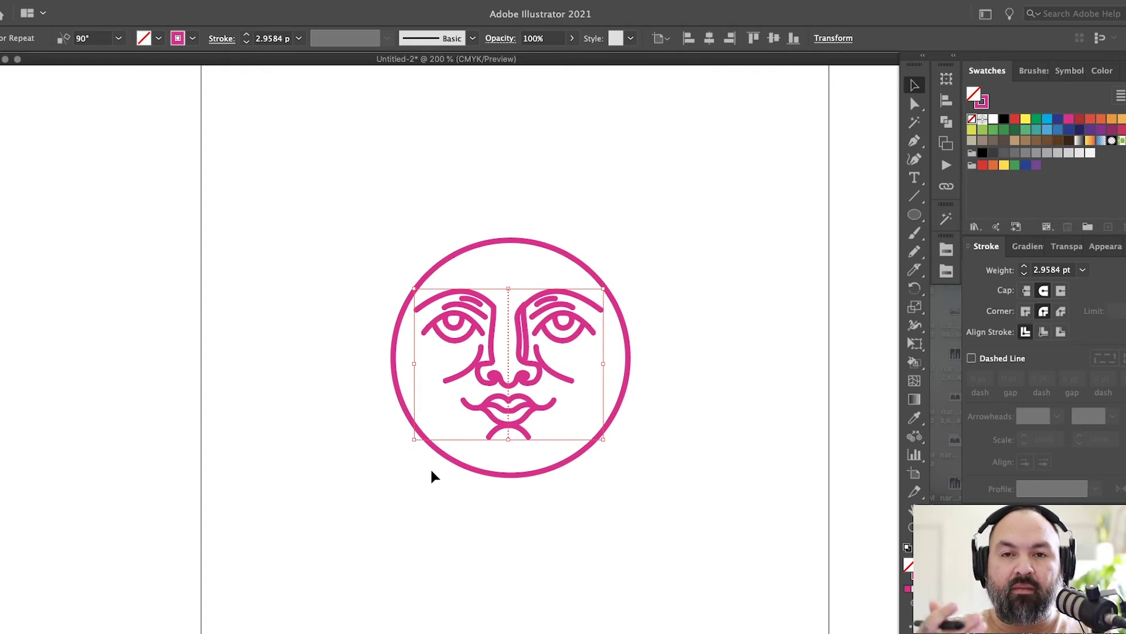
double_click(496, 312)
left_click(515, 439)
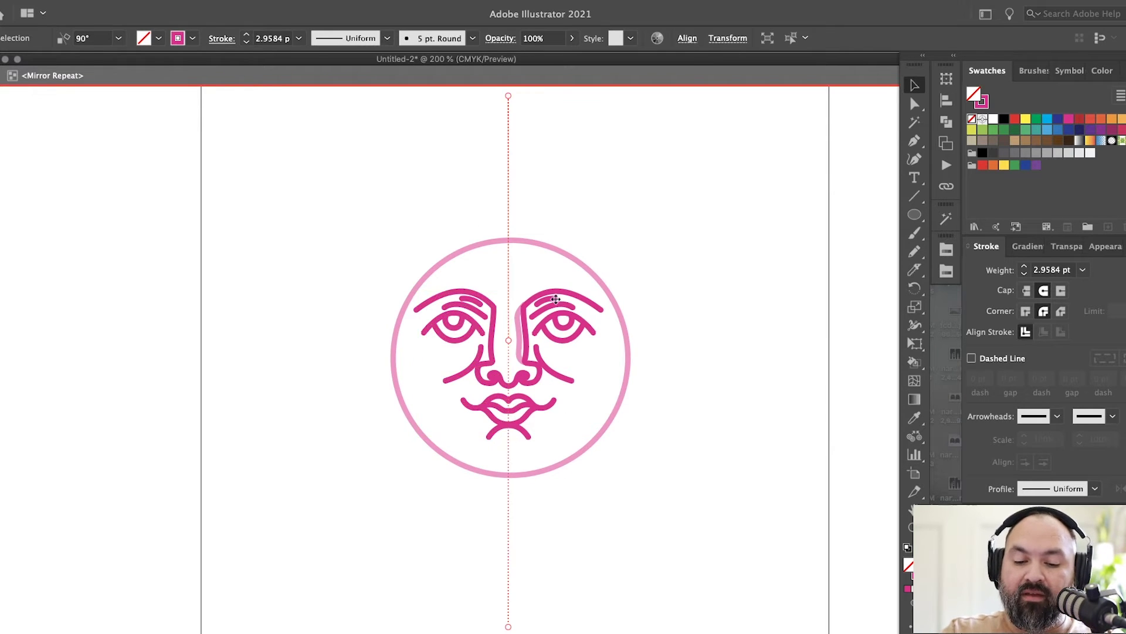
left_click_drag(622, 233, 407, 532)
left_click(522, 258)
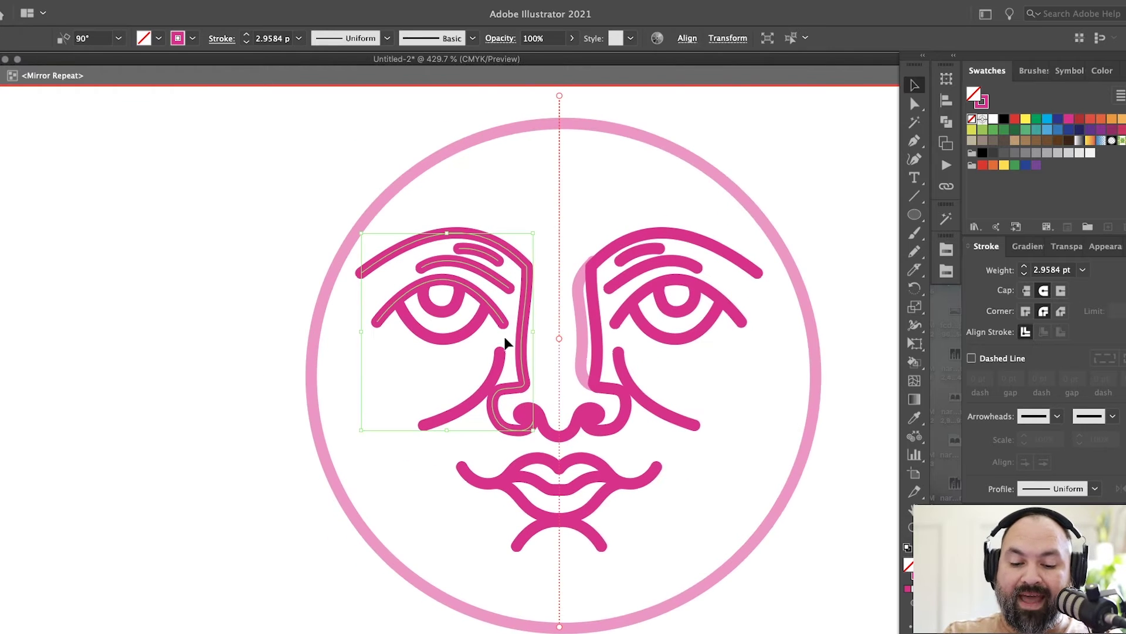
left_click_drag(605, 346, 633, 344)
key("a")
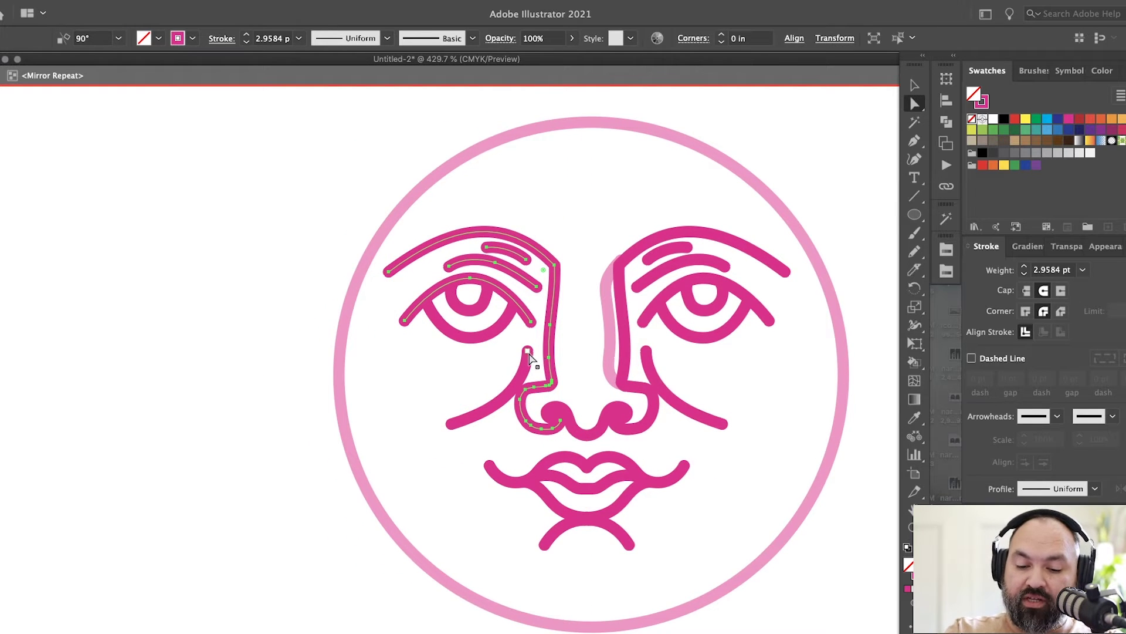
left_click_drag(528, 351, 497, 342)
key("ctrl+z")
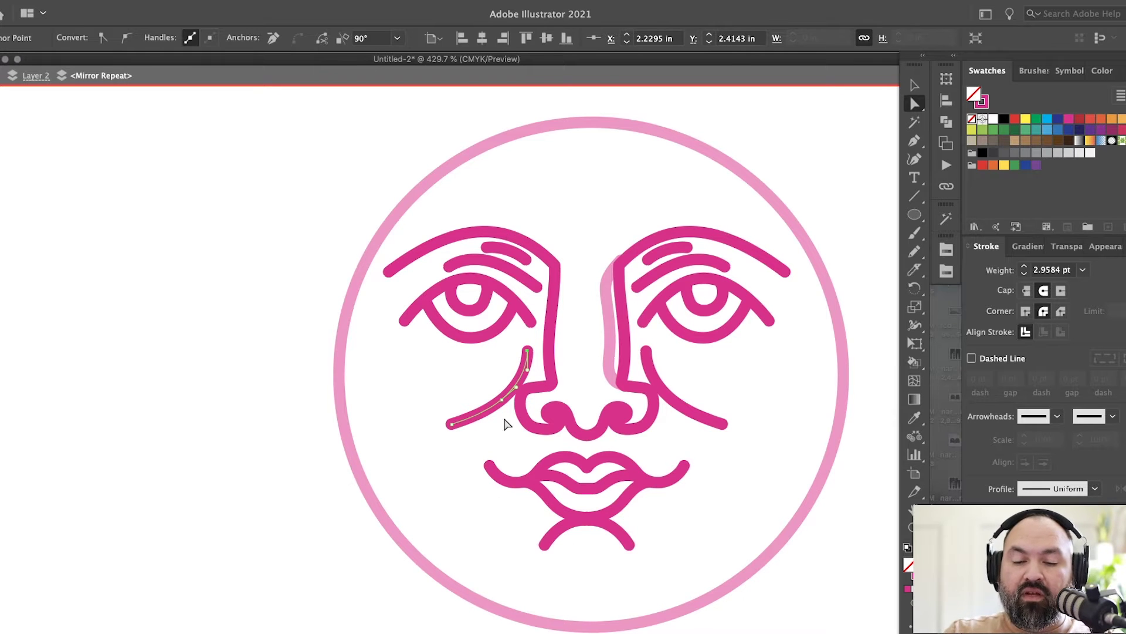
key("v")
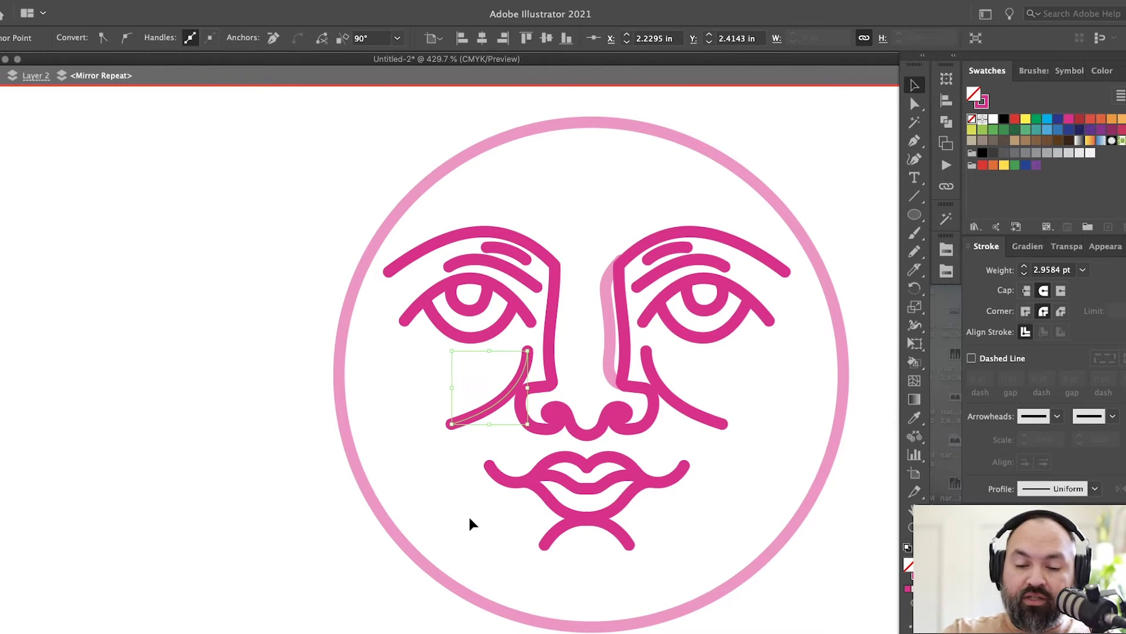
double_click(759, 269)
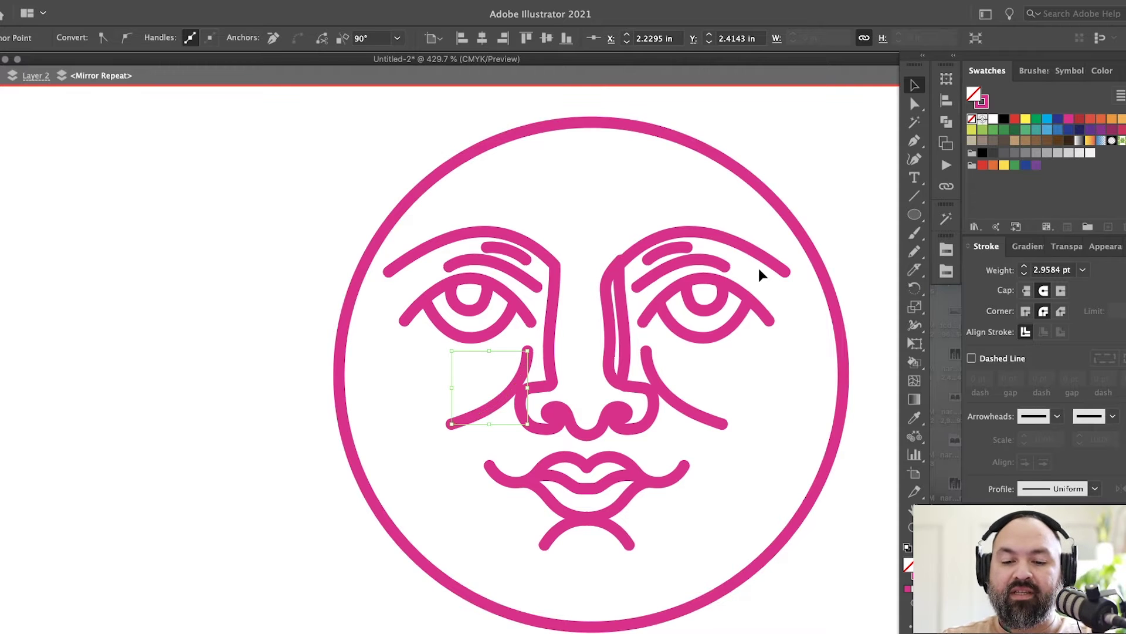
Step: Reopen the Mirror Repeat and try tilting the mirror axis by its upper end, then undo the rotation
key("super+minus")
key("super+minus")
key("super+minus")
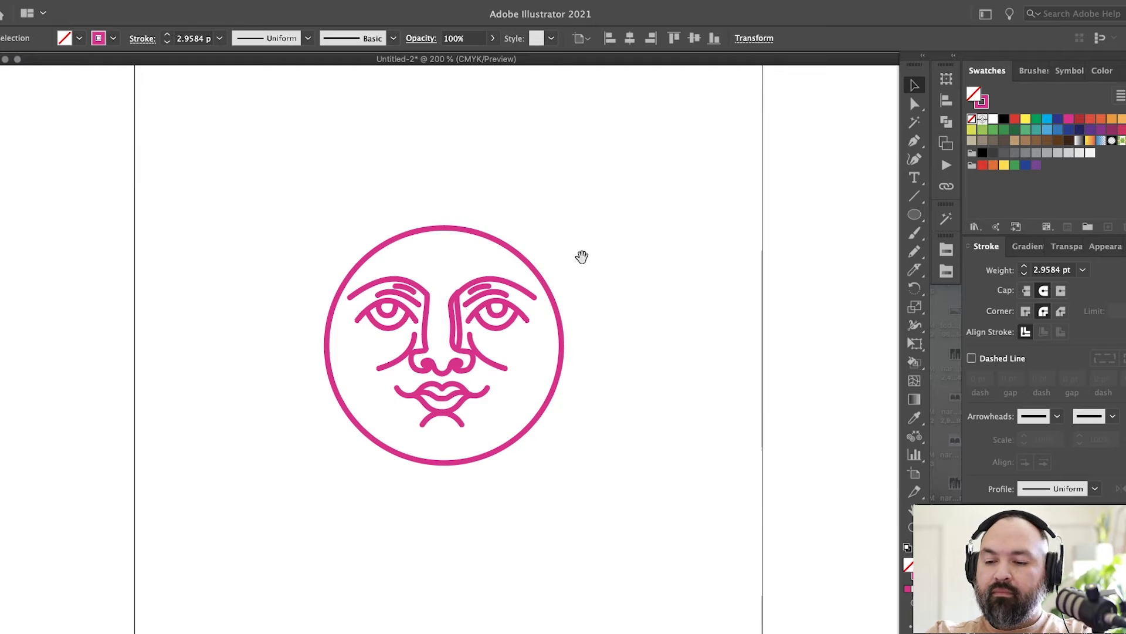
left_click_drag(536, 254, 679, 241)
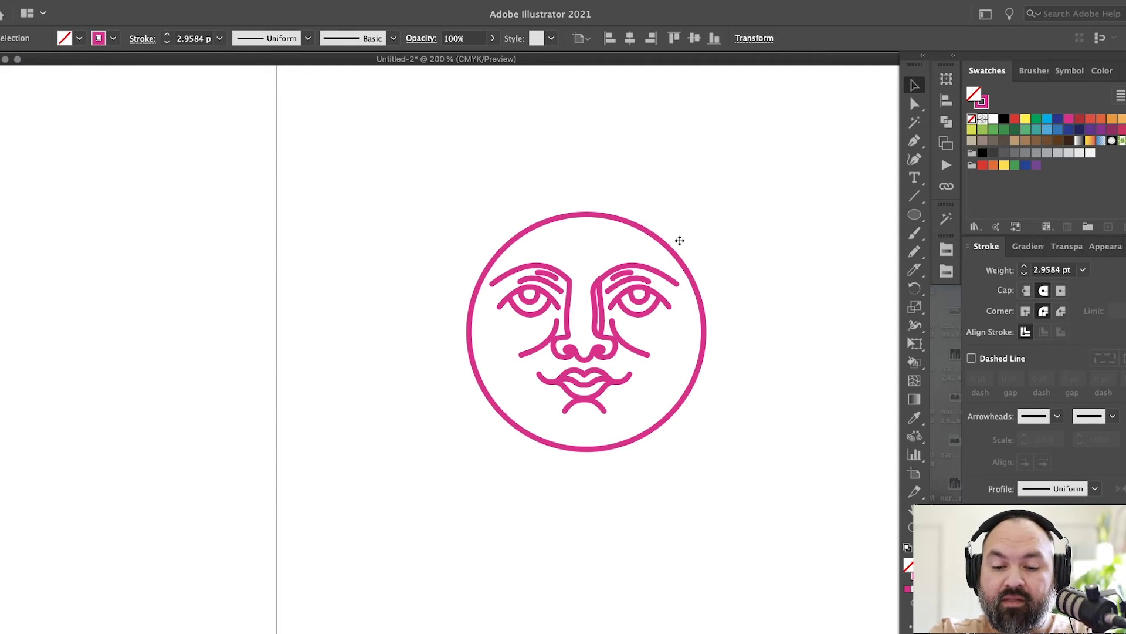
double_click(558, 294)
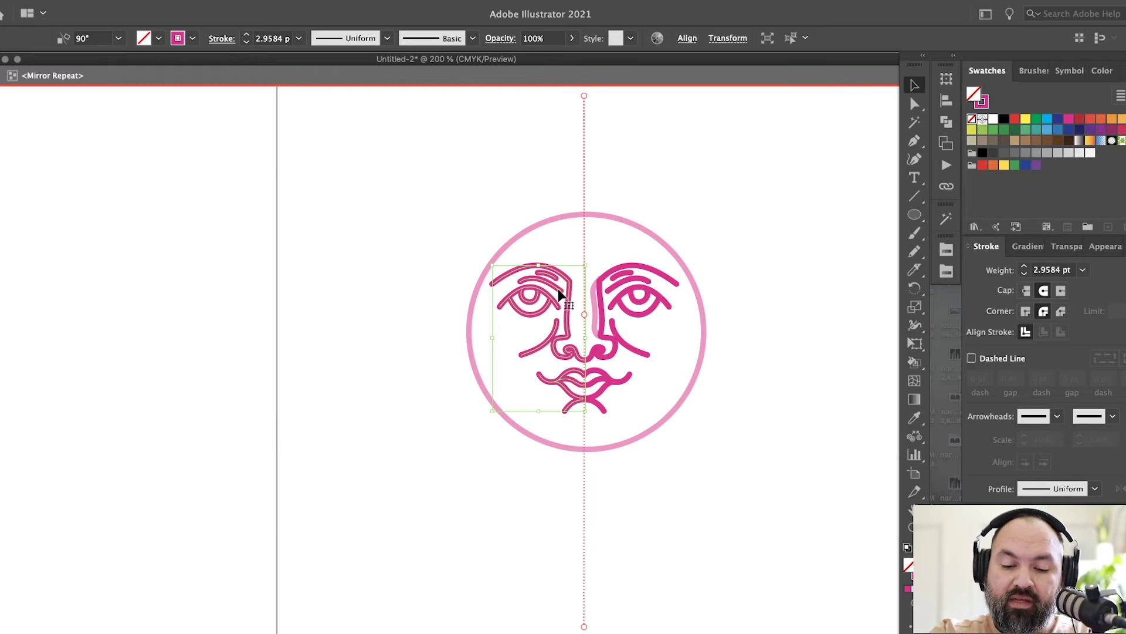
key("super+minus")
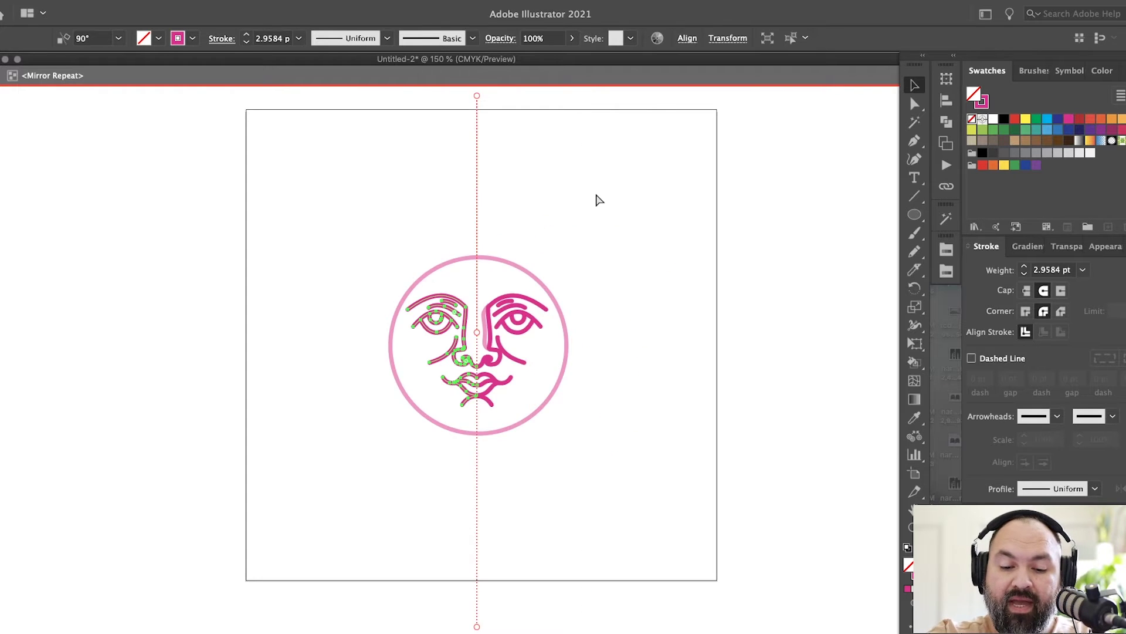
key("super+minus")
left_click_drag(498, 291, 613, 279)
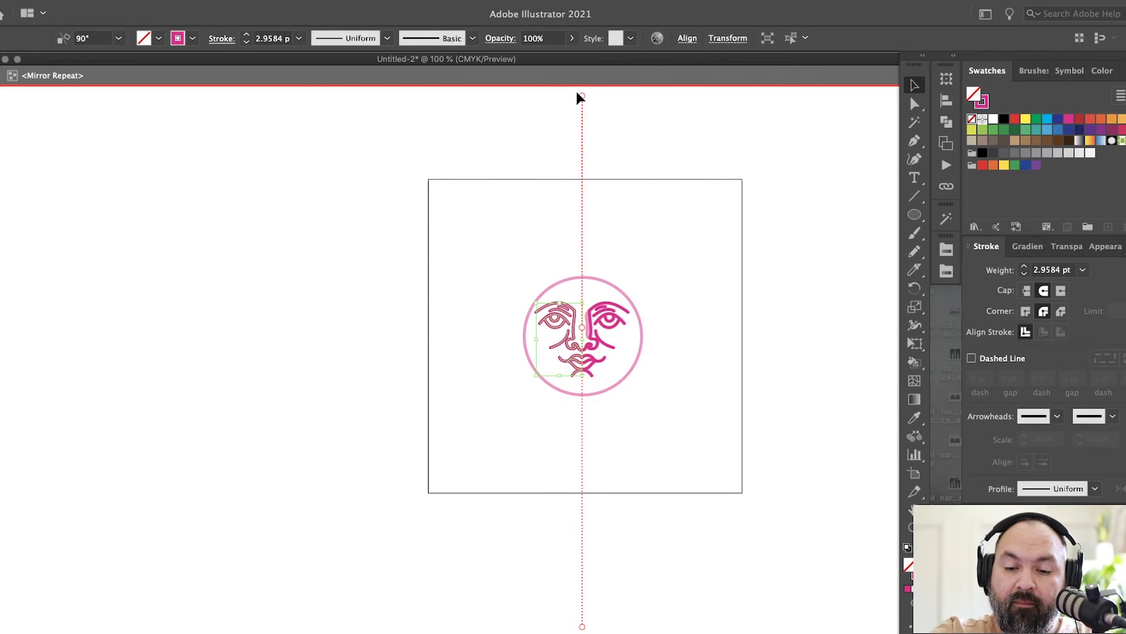
left_click_drag(583, 98, 757, 174)
key("super+z")
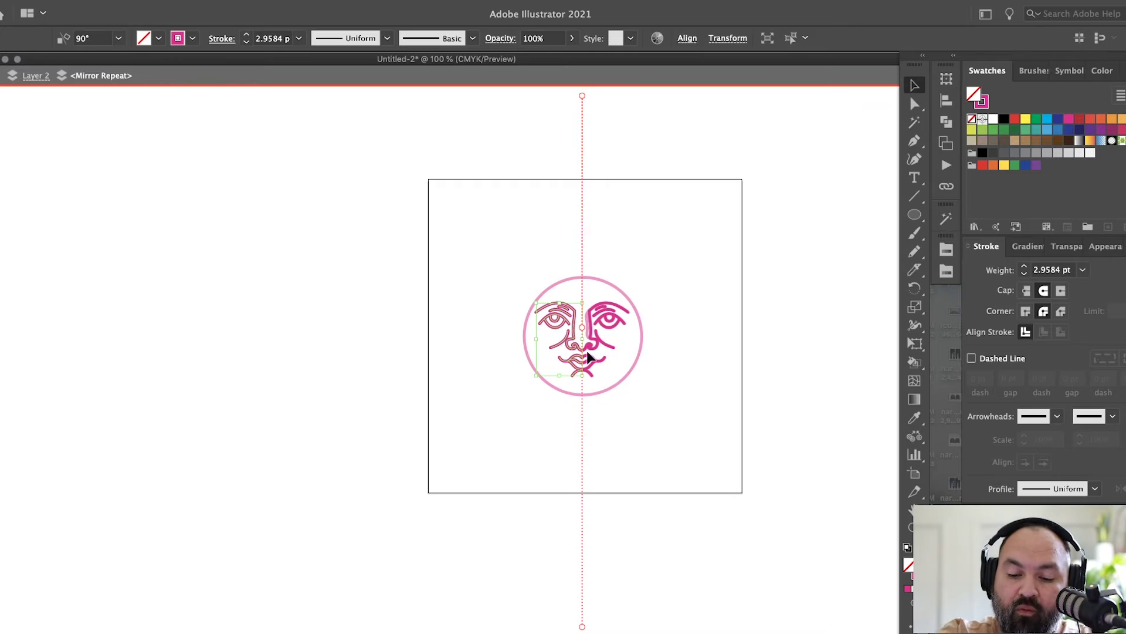
left_click_drag(669, 498, 681, 450)
left_click_drag(674, 491, 634, 479)
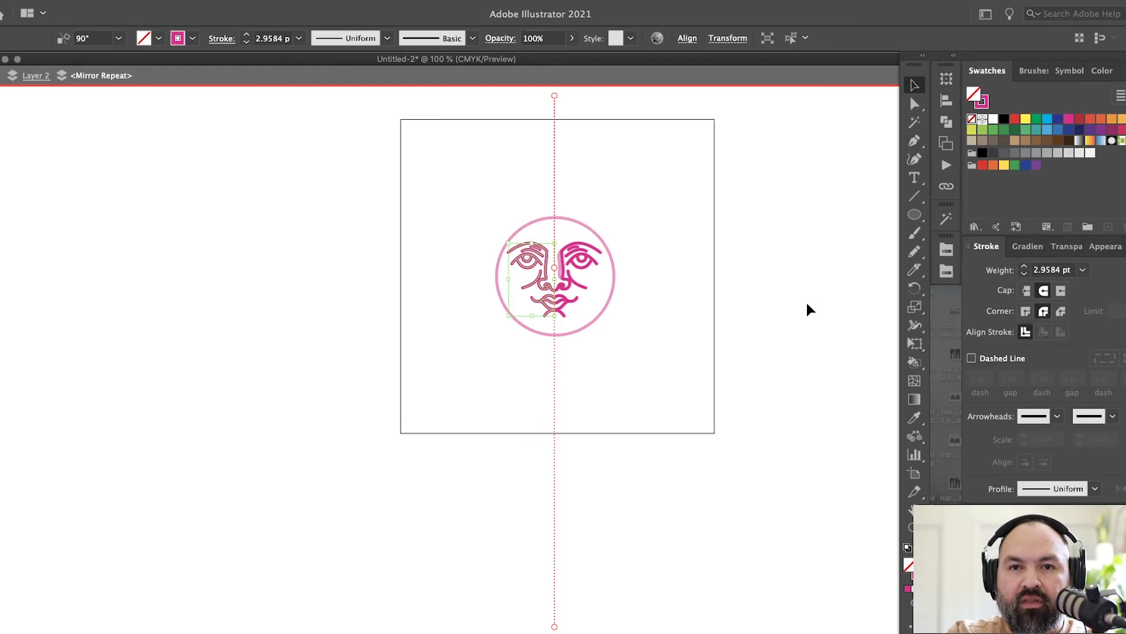
Step: Try rotating the mirror axis by its lower end and shifting it by its centre, then restore it and exit isolation
scroll(644, 487, "down", 3)
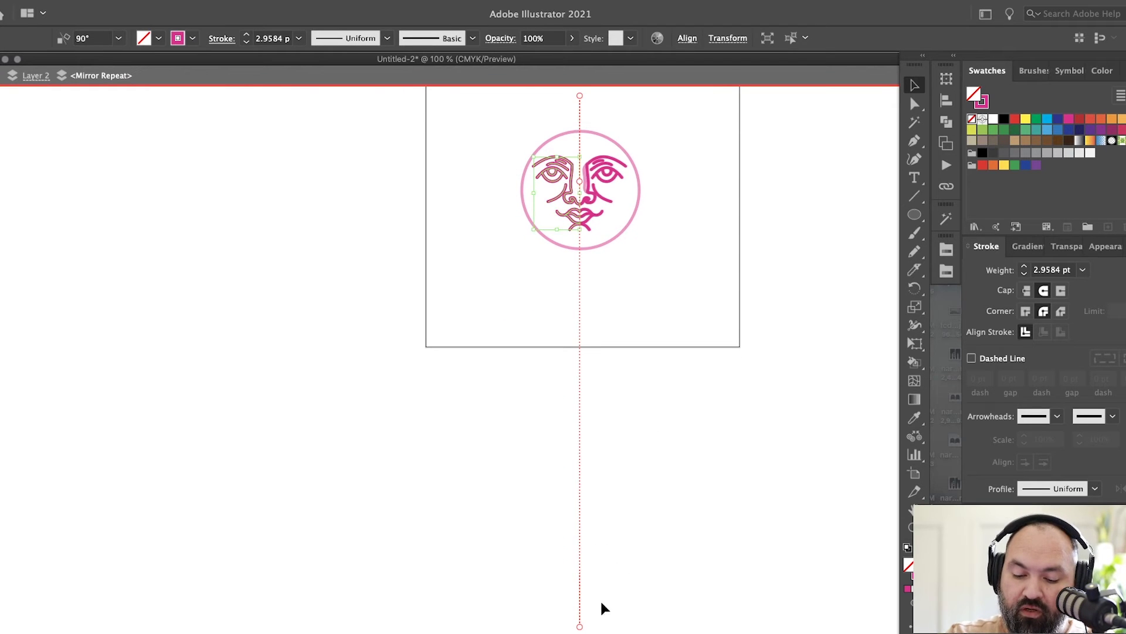
left_click_drag(580, 627, 651, 438)
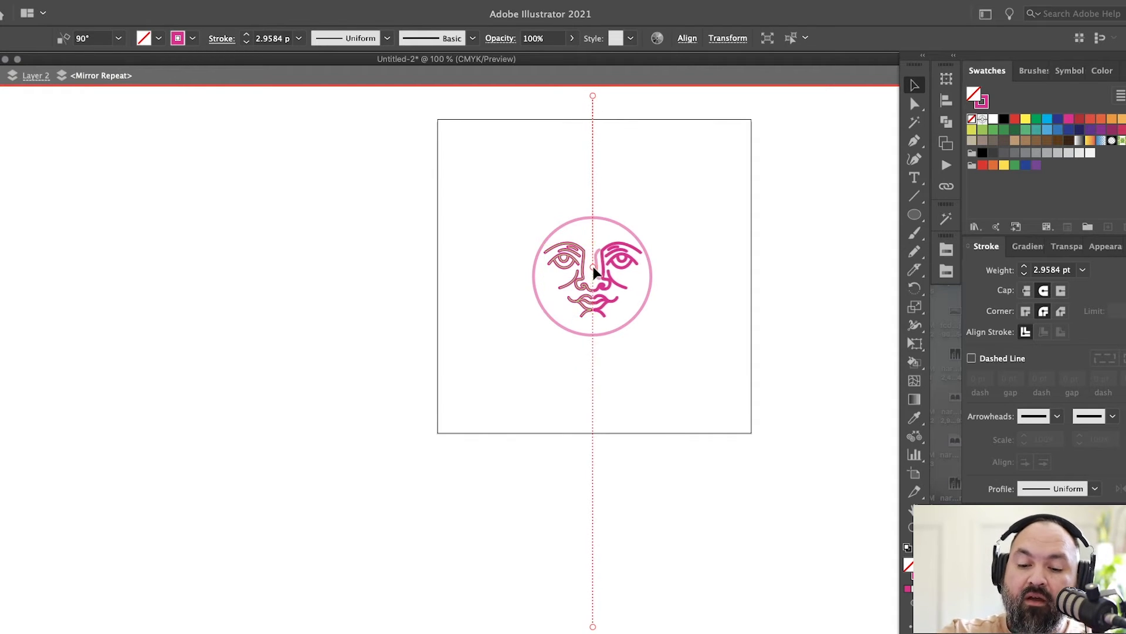
left_click_drag(595, 272, 604, 220)
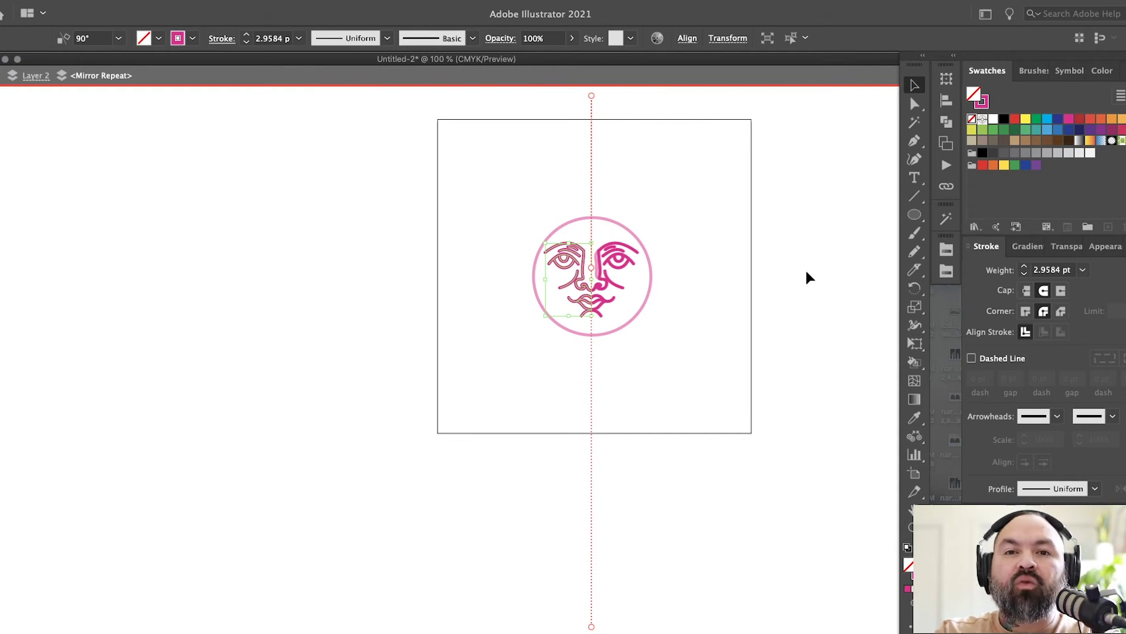
left_click(730, 292)
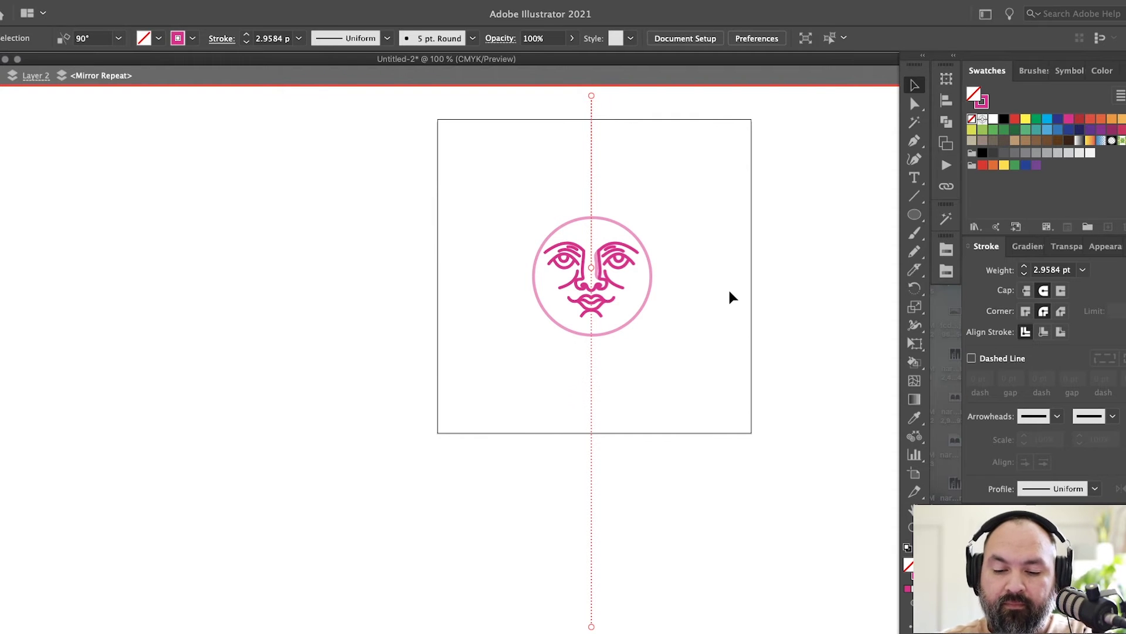
double_click(730, 292)
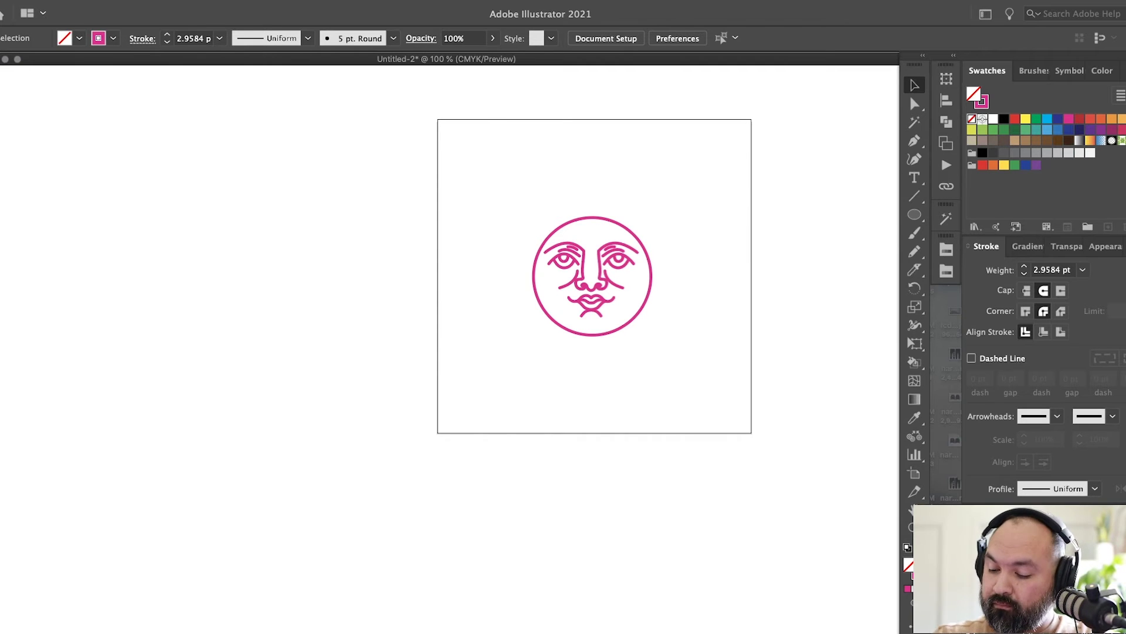
Step: Show the template again and trace the wavy ray just right of the topmost one with the Pencil tool, starting and ending on the face circle
key("super+shift+w")
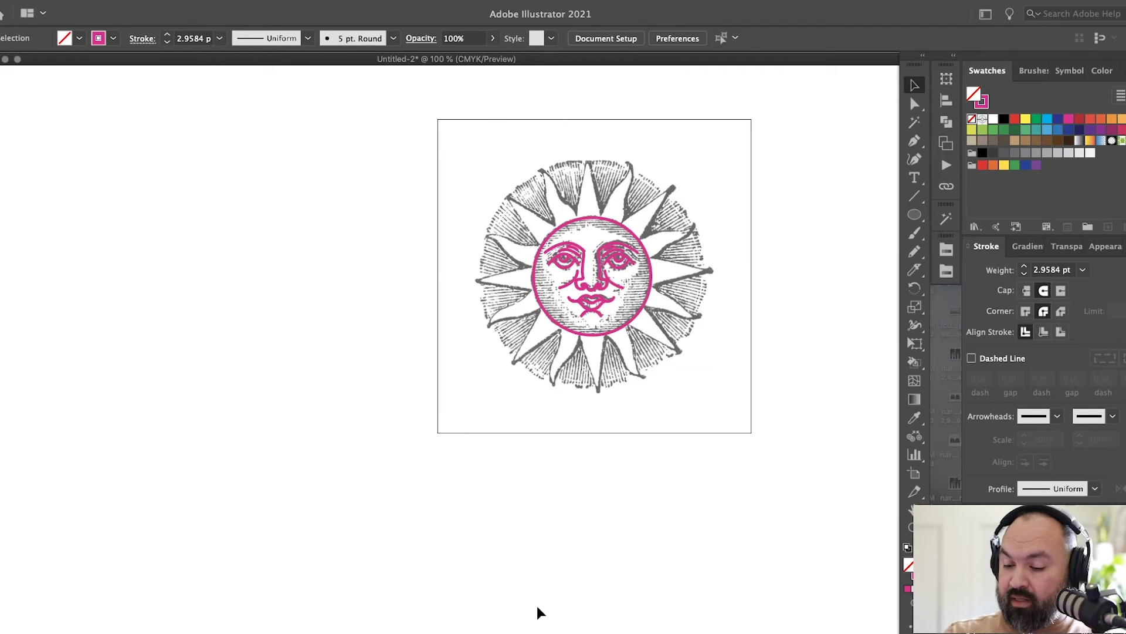
left_click_drag(718, 404, 706, 440)
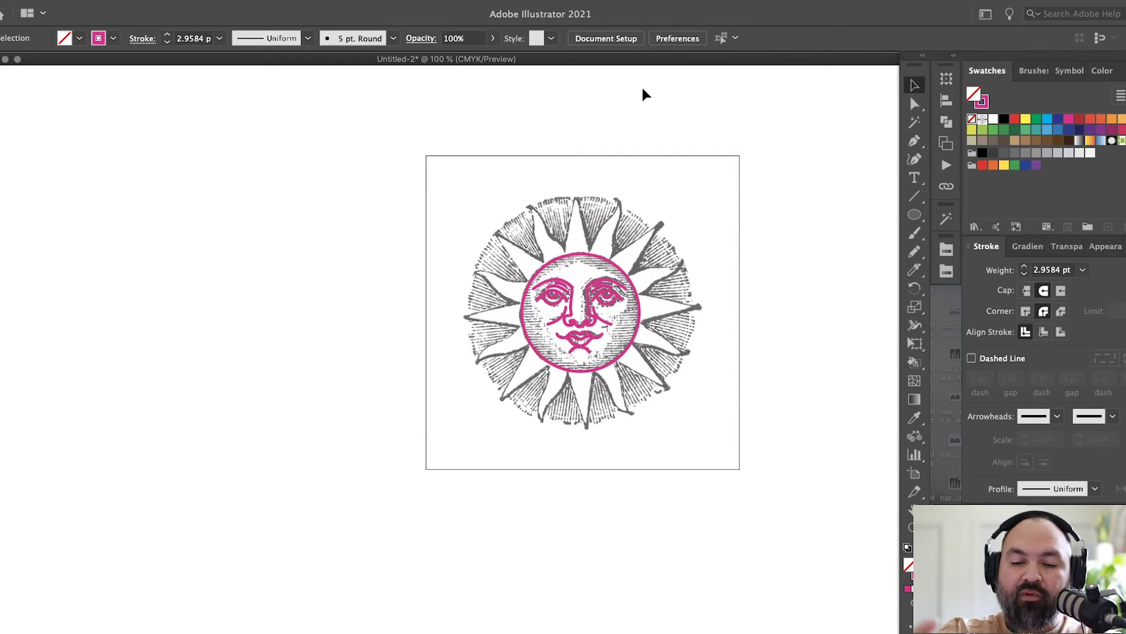
key("z")
left_click_drag(672, 142, 727, 153)
left_click_drag(625, 143, 691, 98)
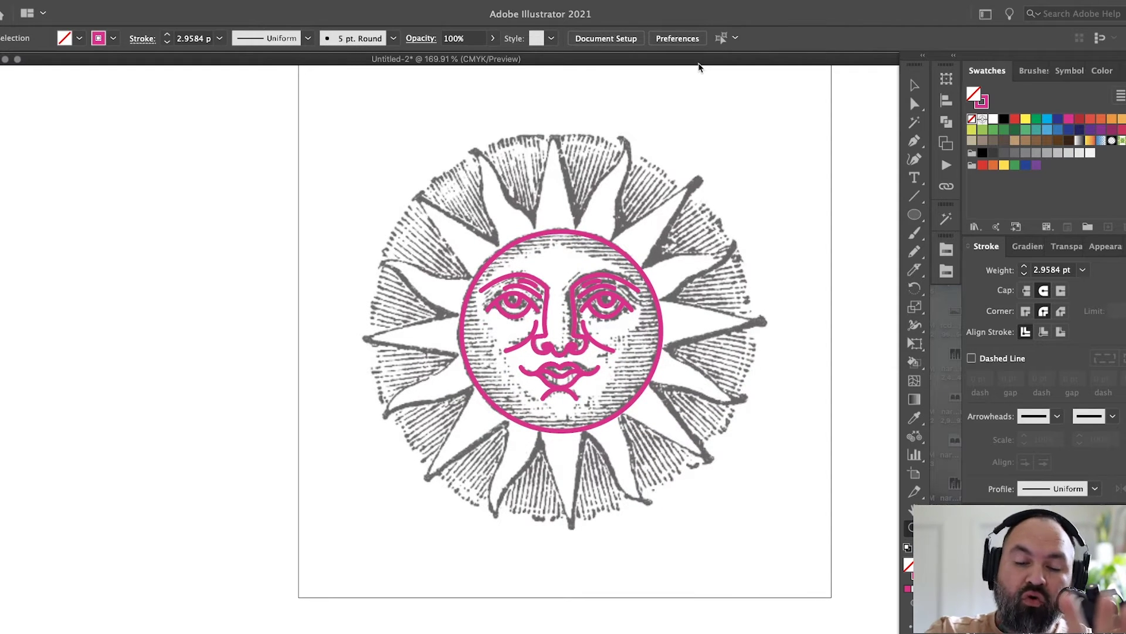
key("n")
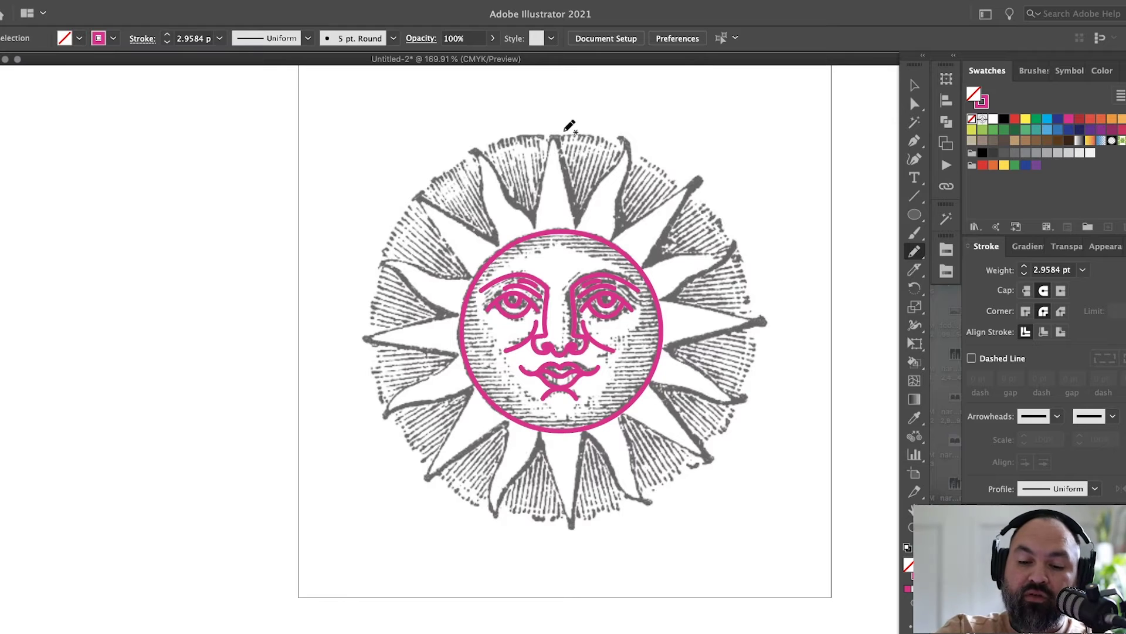
mouse_move(619, 137)
left_mouse_down()
mouse_move(621, 158)
mouse_move(575, 233)
mouse_move(621, 139)
mouse_move(636, 155)
mouse_move(614, 243)
left_mouse_up()
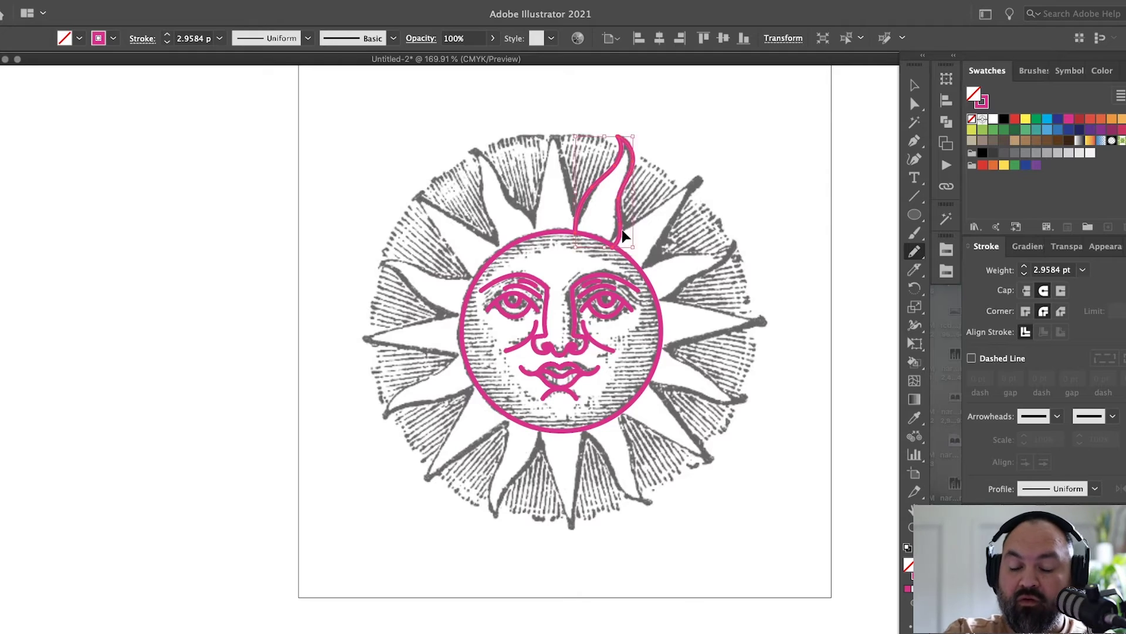
key("super+shift+a")
key("z")
left_click_drag(675, 127, 426, 354)
key("v")
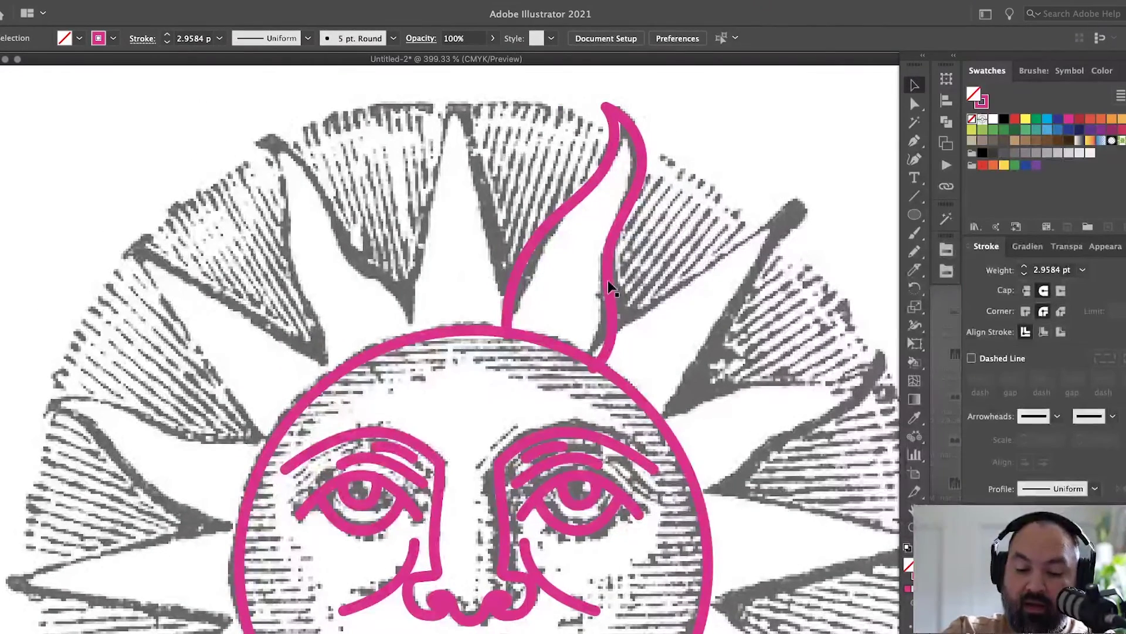
Step: Nudge the traced wavy ray slightly so its ends meet the face circle, and hide the template
left_click(608, 280)
left_click_drag(610, 297, 611, 289)
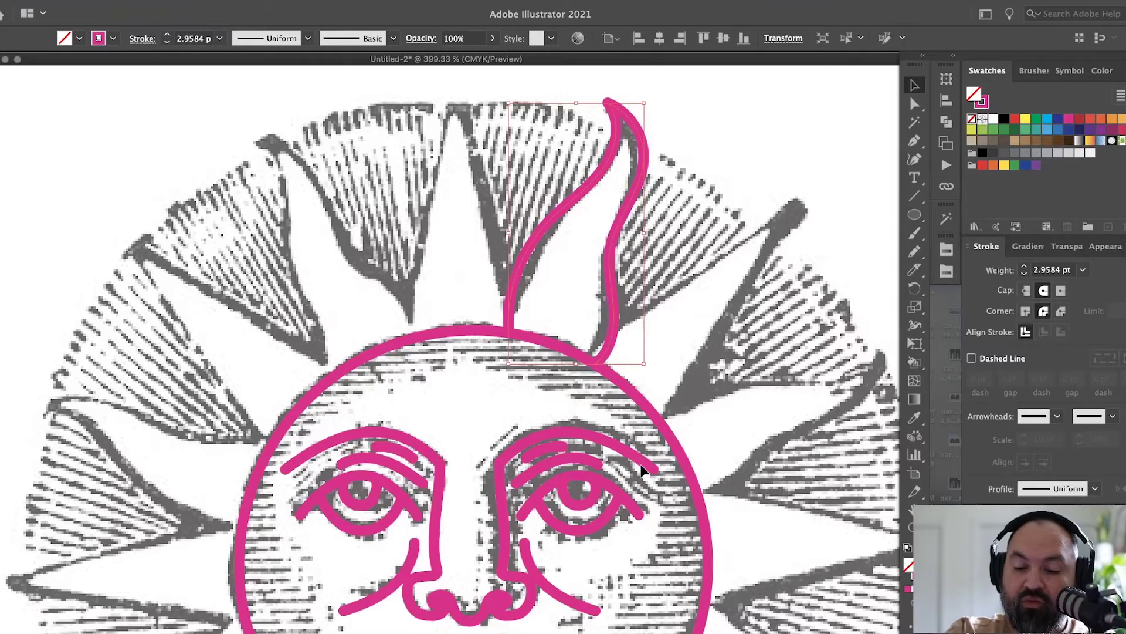
key("super+minus")
key("super+minus")
key("super+minus")
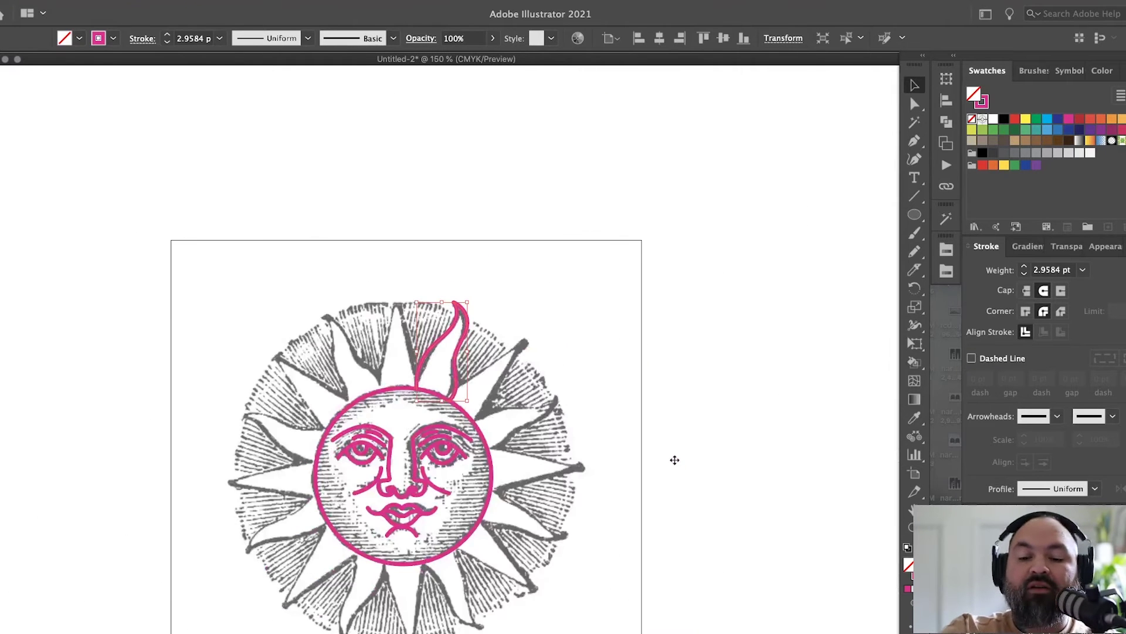
left_click(972, 551)
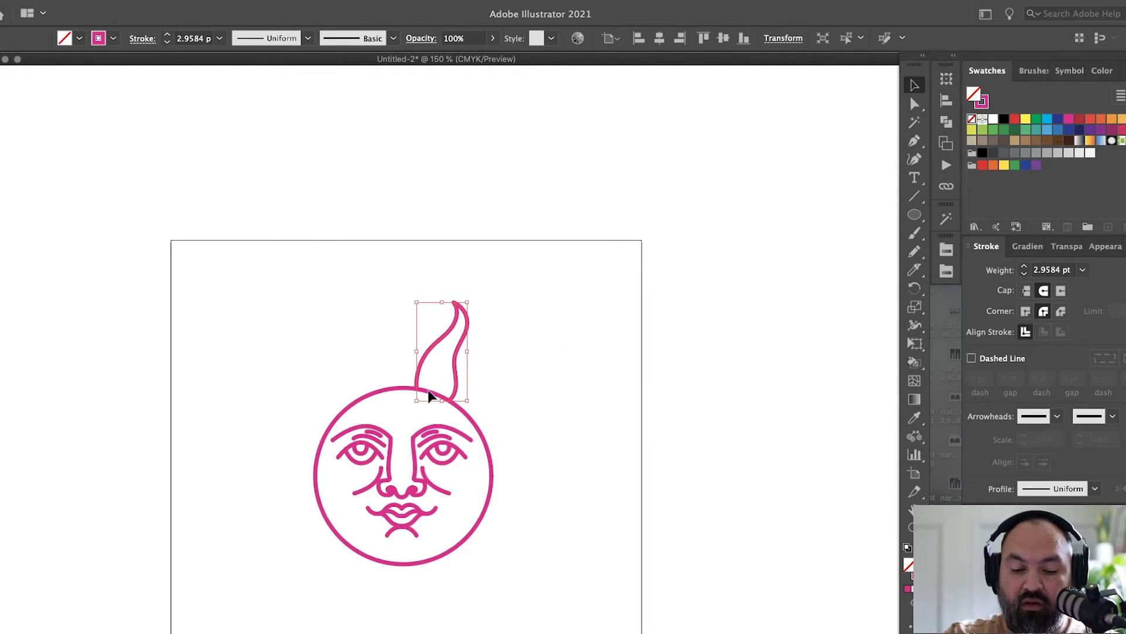
Step: Turn the selected wavy ray into a Radial Repeat
left_click_drag(430, 395, 629, 379)
left_click(737, 320)
left_click(667, 306)
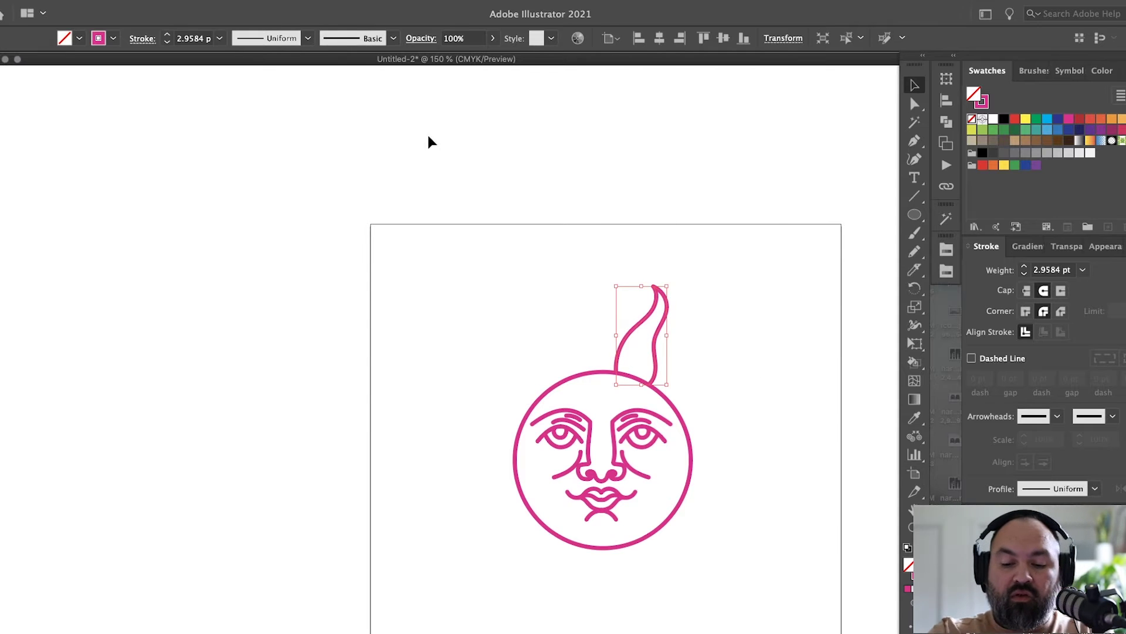
left_click(120, 1)
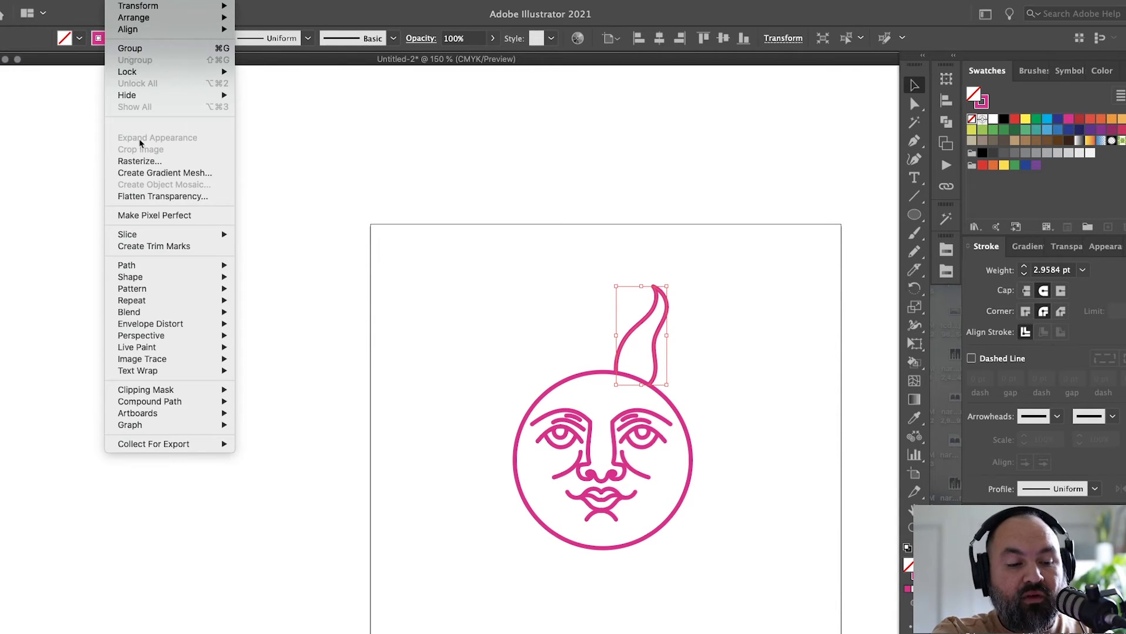
mouse_move(181, 300)
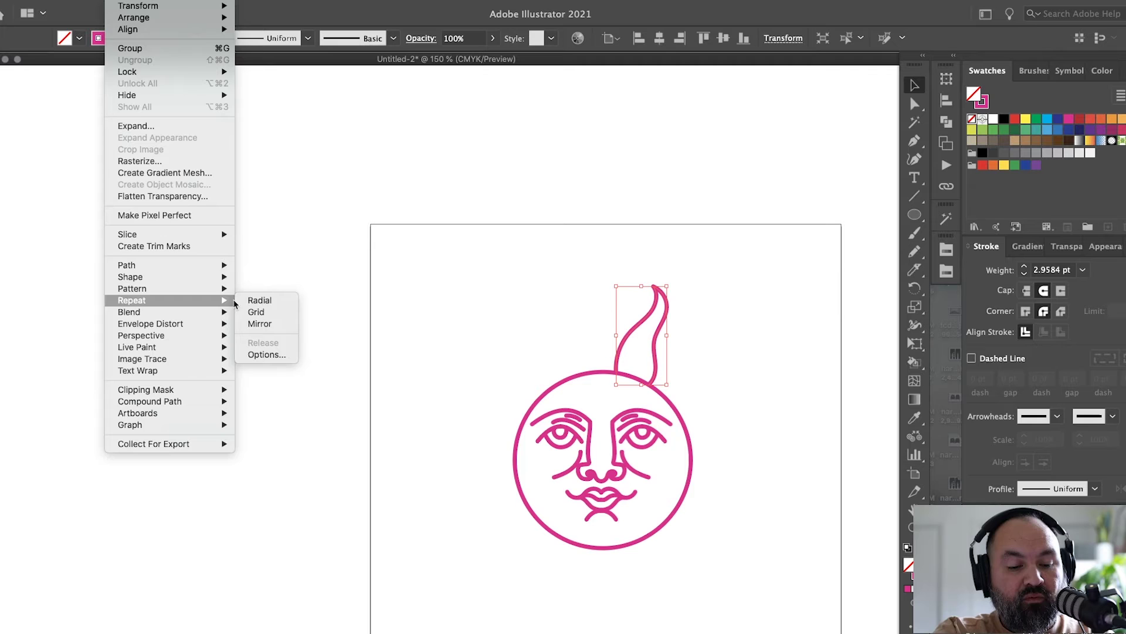
left_click(267, 301)
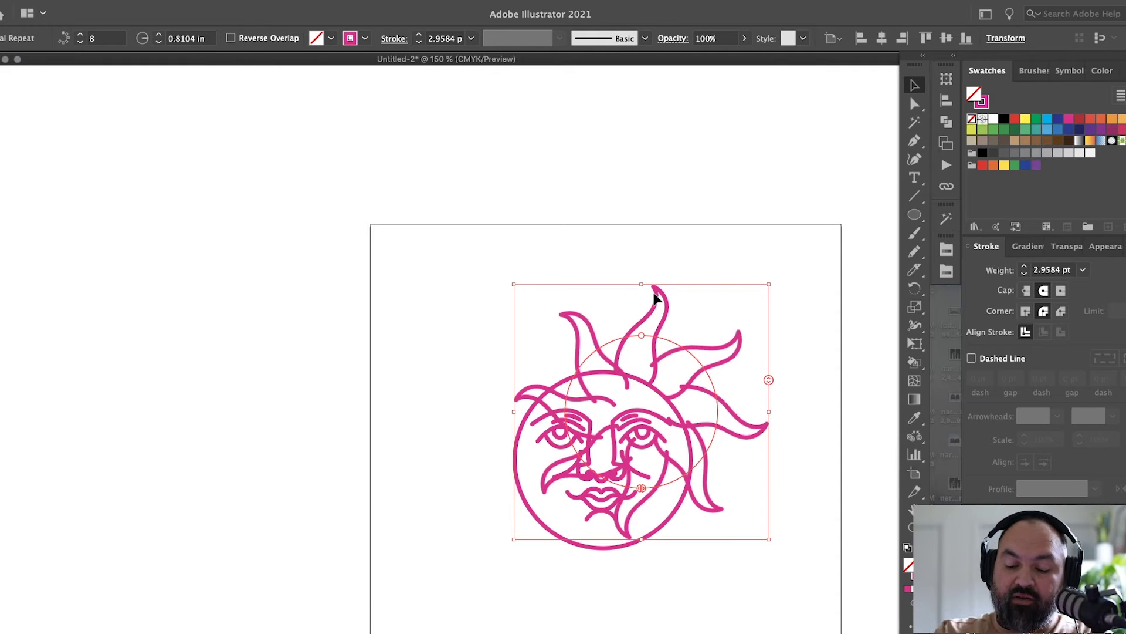
Step: Centre the Radial Repeat on the face circle and widen its radius to about 1.3 in, rotating it slightly counterclockwise
left_click_drag(660, 358, 541, 186)
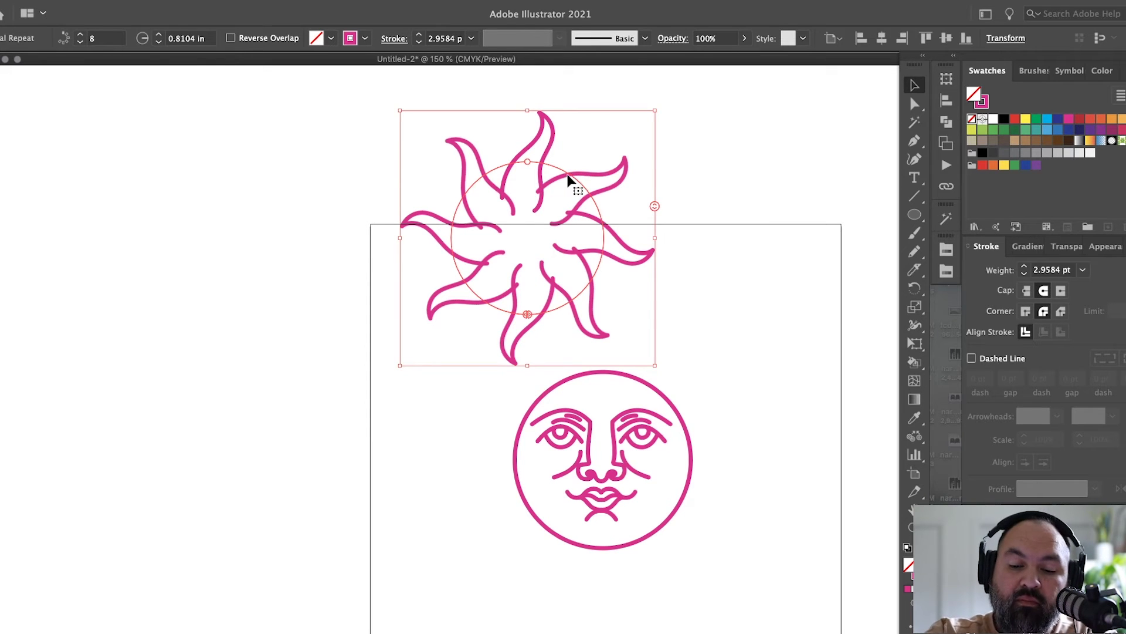
left_click_drag(576, 183, 654, 382)
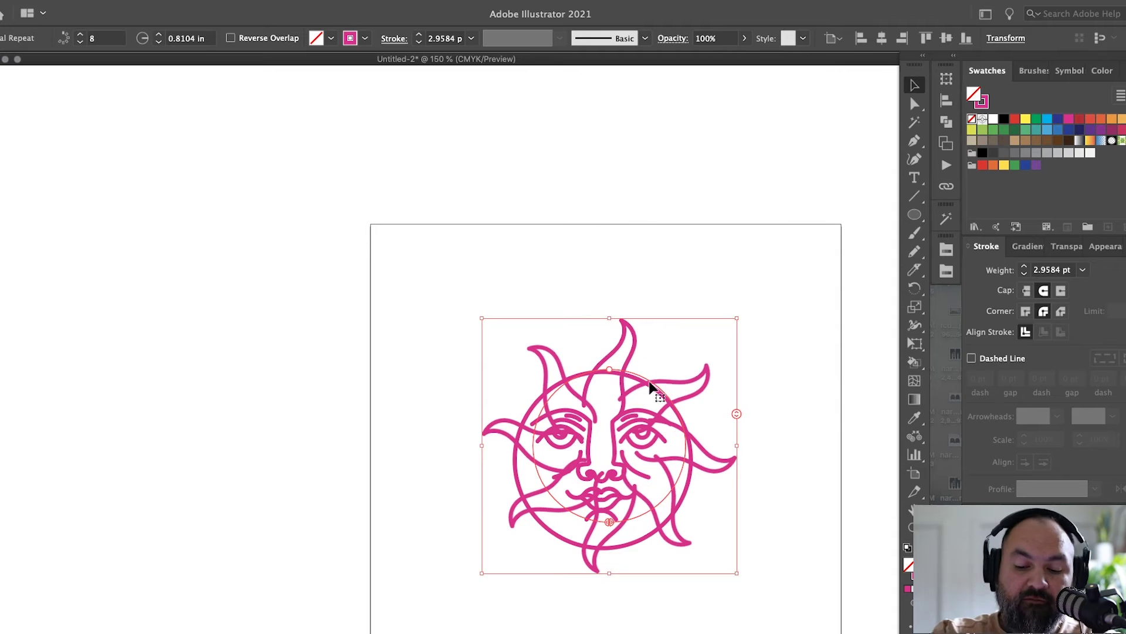
left_click_drag(679, 388, 672, 397)
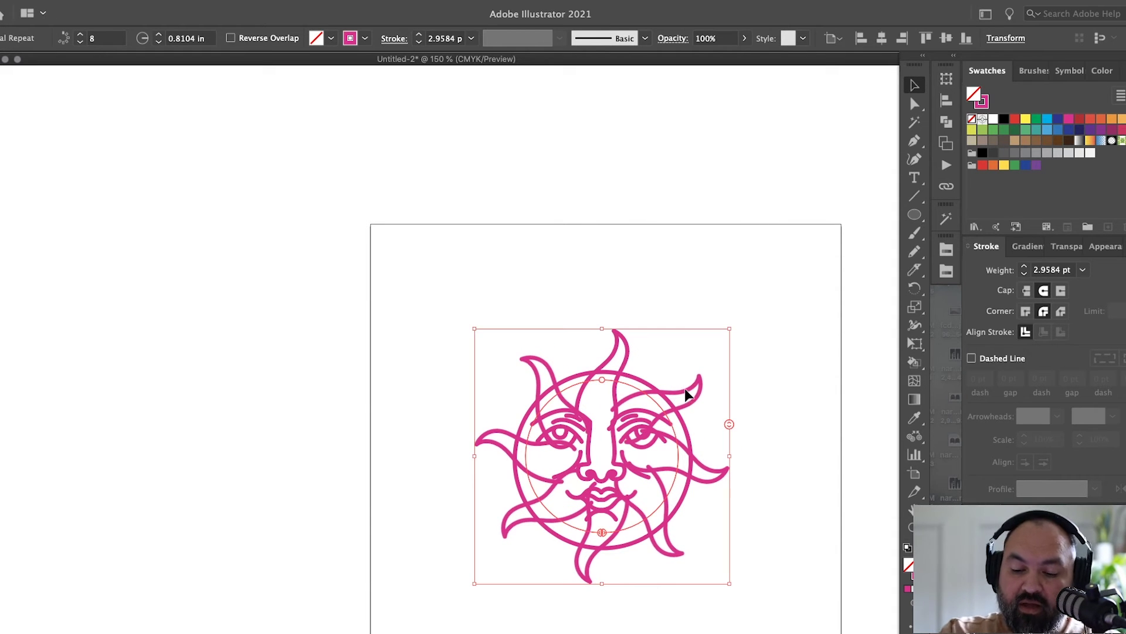
left_click_drag(686, 389, 688, 392)
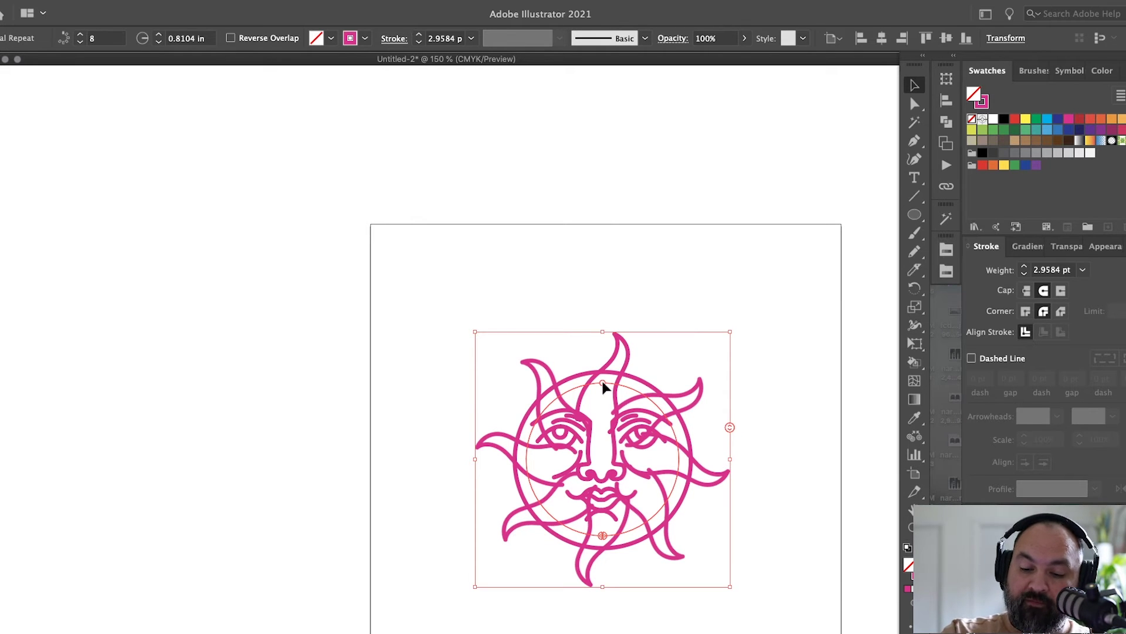
left_click_drag(602, 381, 591, 334)
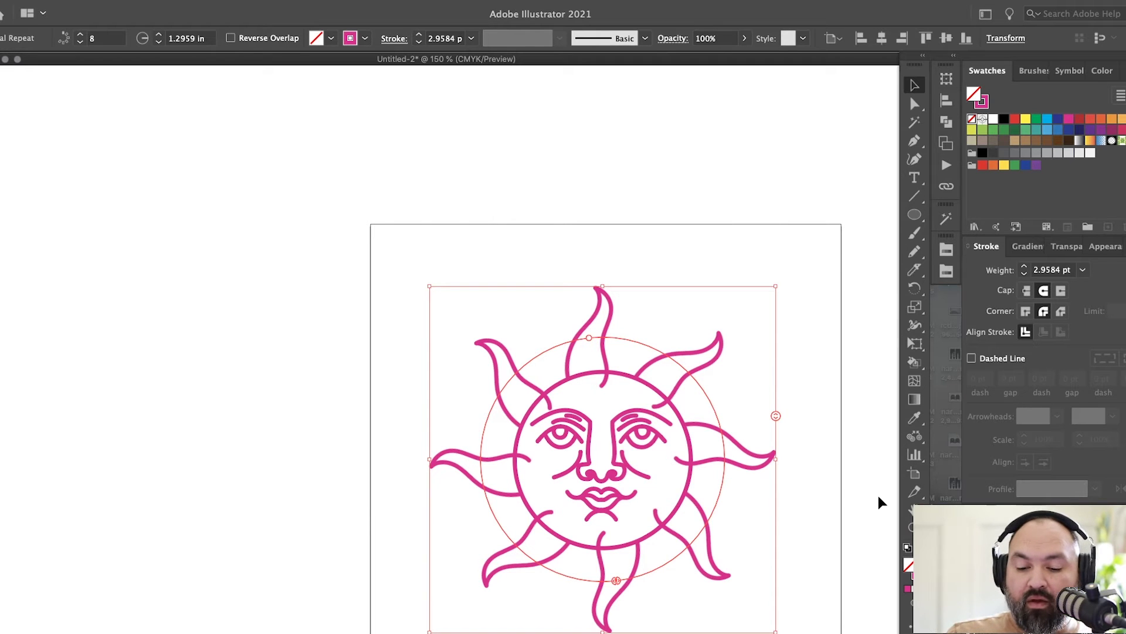
Step: Inside the Radial Repeat, rotate the source ray about its lower-left end until both ends meet the face circle, then exit isolation
double_click(611, 314)
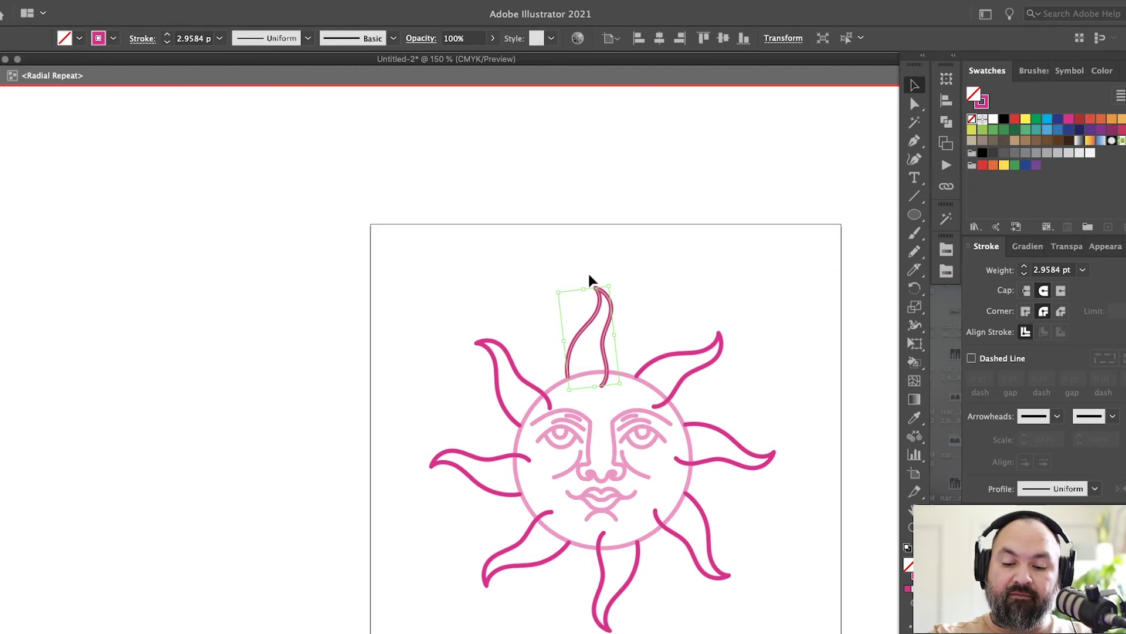
left_click(759, 356)
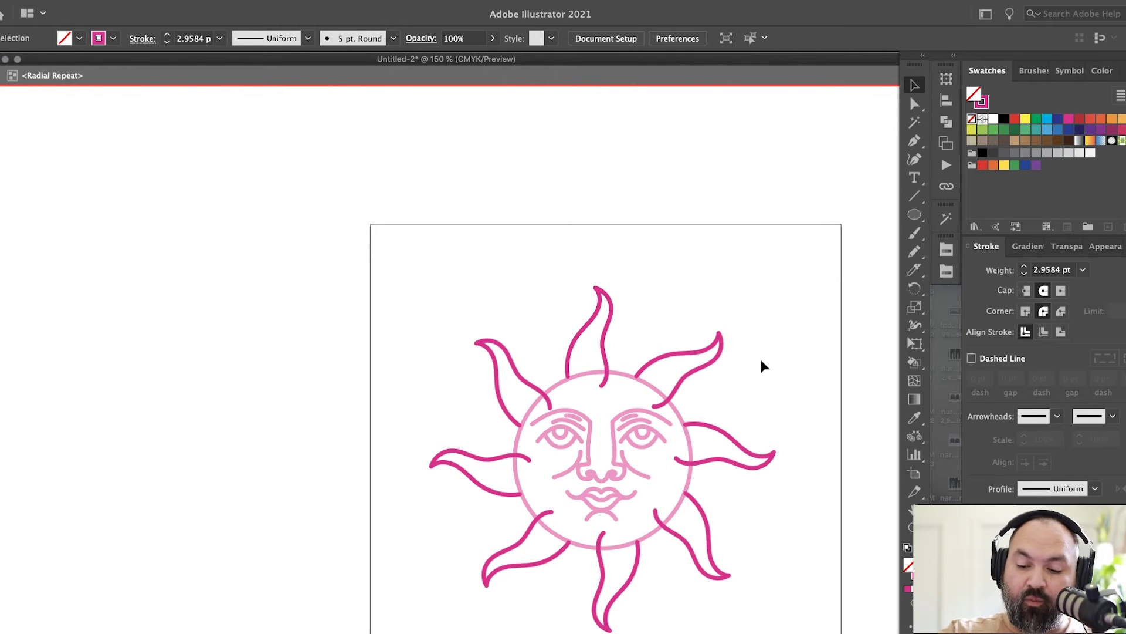
left_click(569, 360)
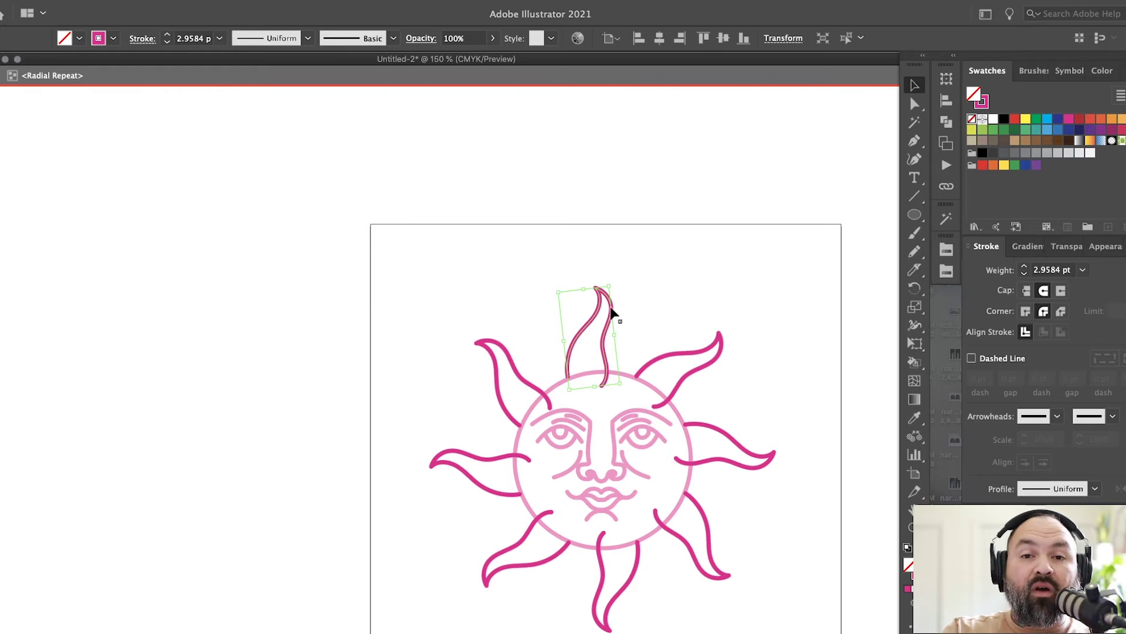
left_click(647, 274)
left_click(587, 323)
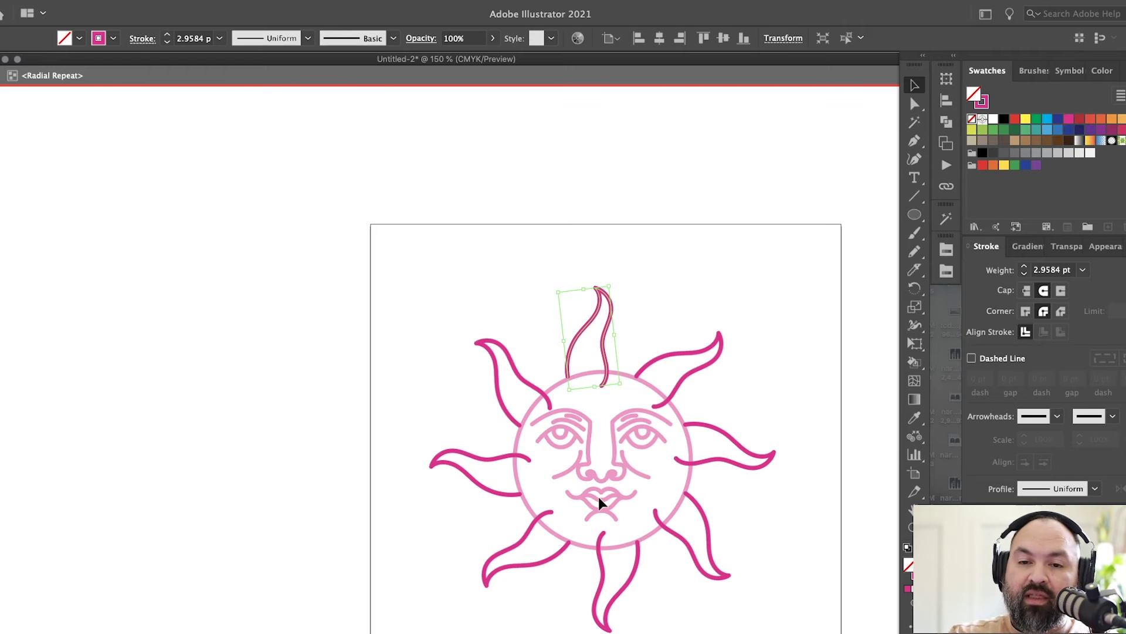
key("r")
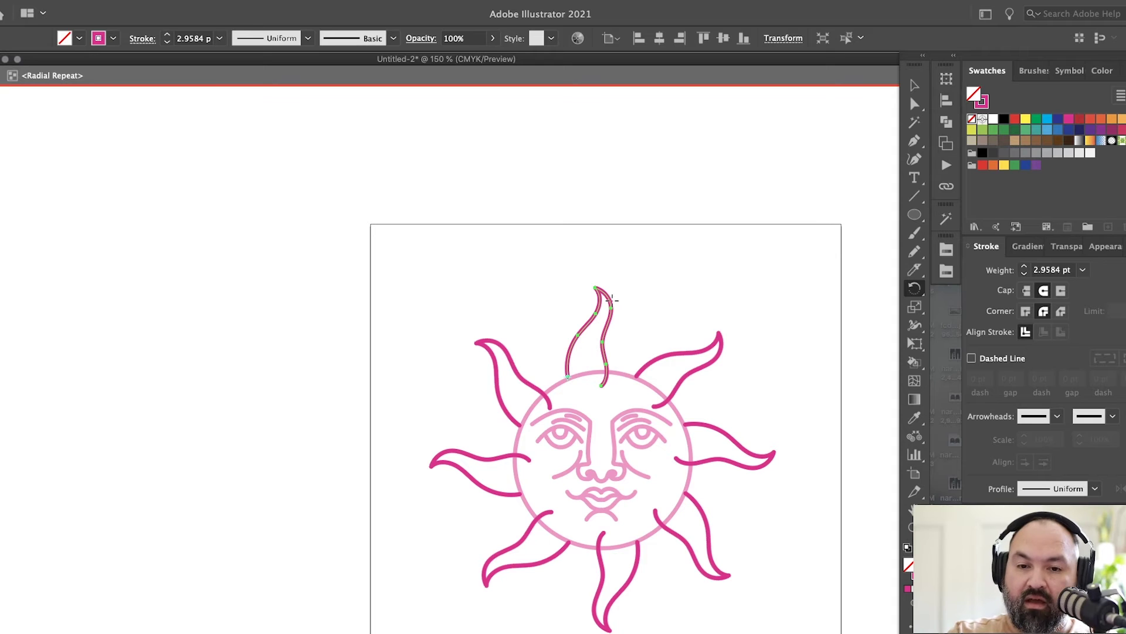
left_click(567, 377)
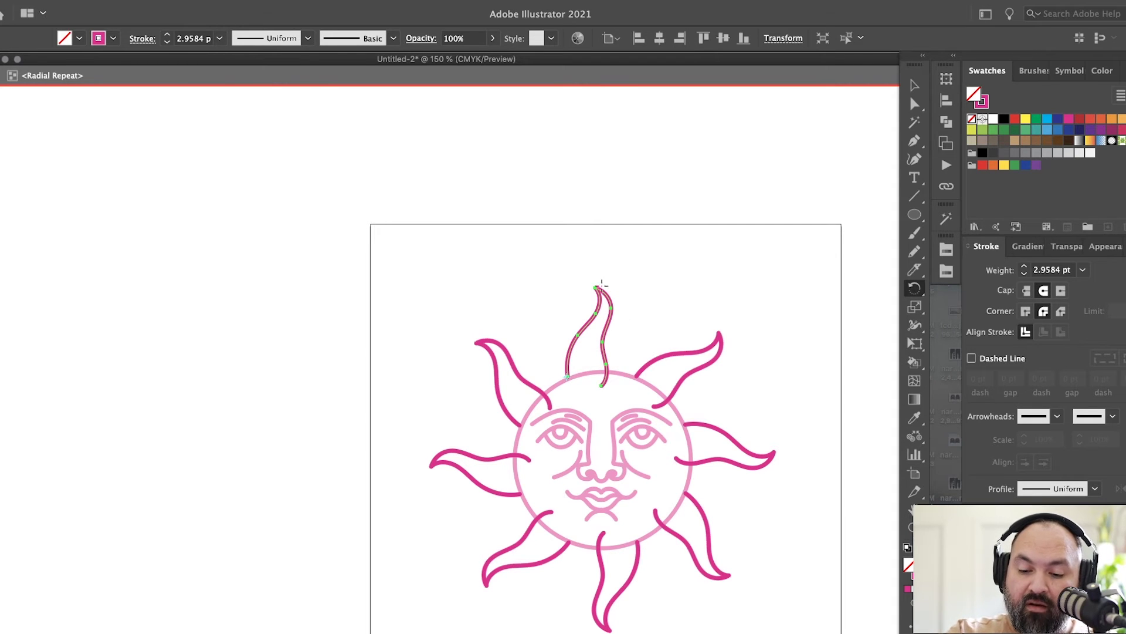
left_click_drag(607, 385, 635, 361)
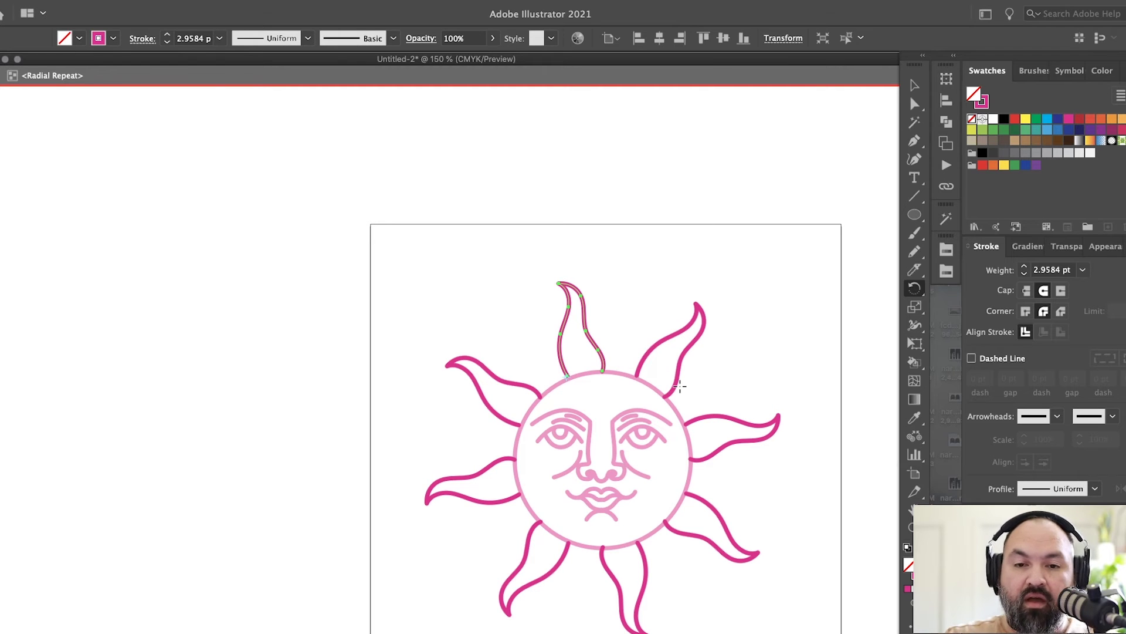
key("Escape")
key("super+shift+a")
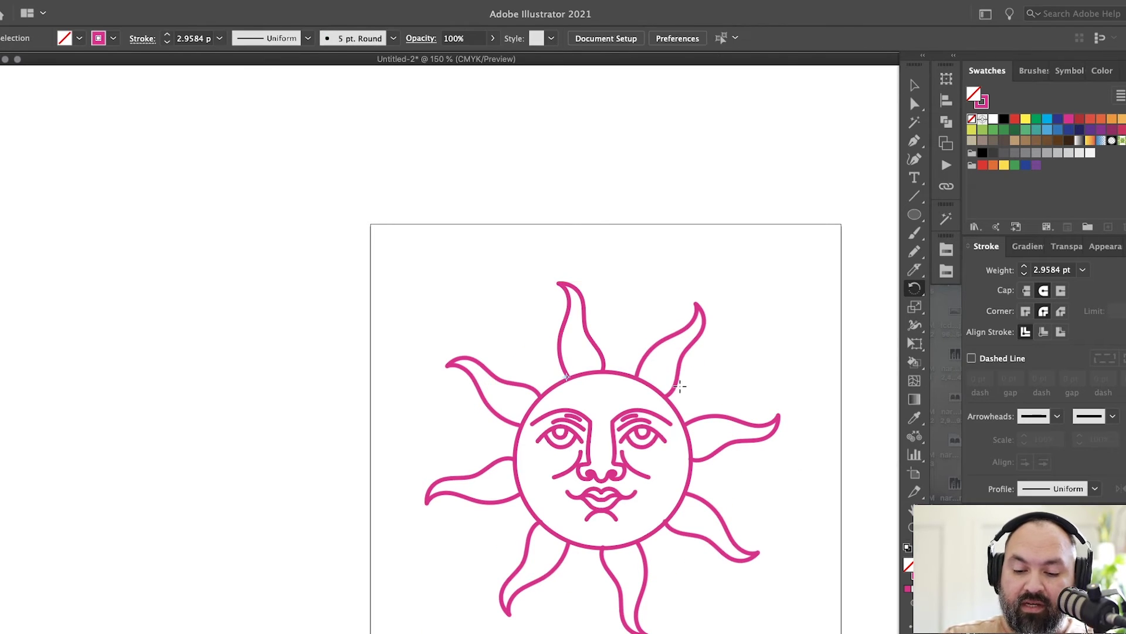
Step: Increase the Radial Repeat to 14 rays and scale it up slightly to a radius of 1.42 in
key("v")
left_click(736, 415)
key("space")
left_click_drag(736, 414, 759, 290)
left_click(759, 290)
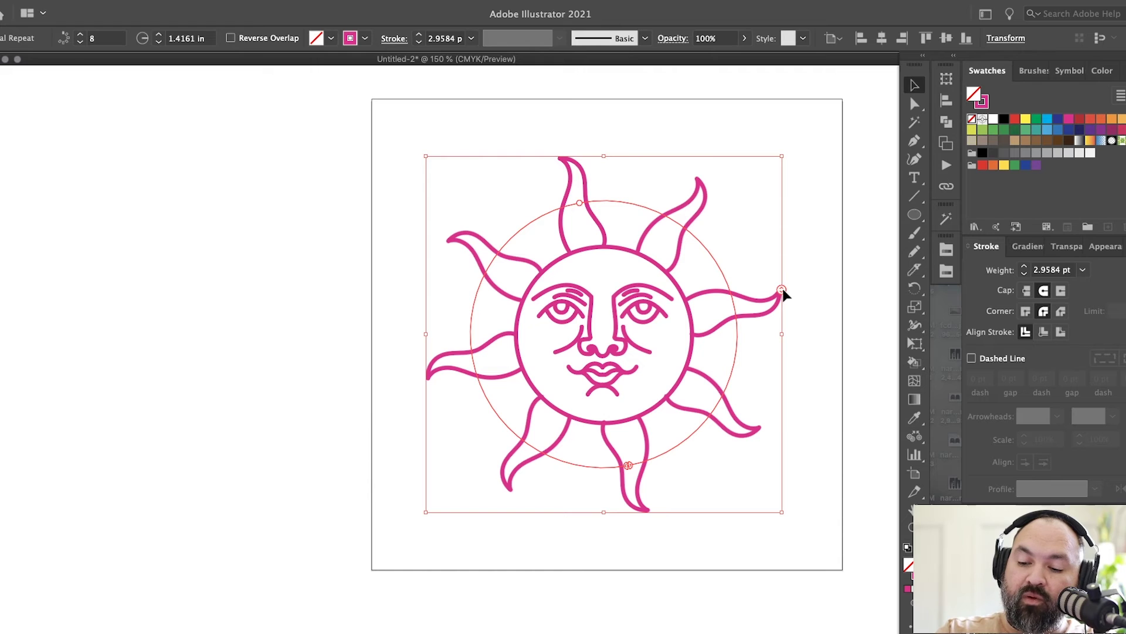
left_click_drag(780, 289, 787, 245)
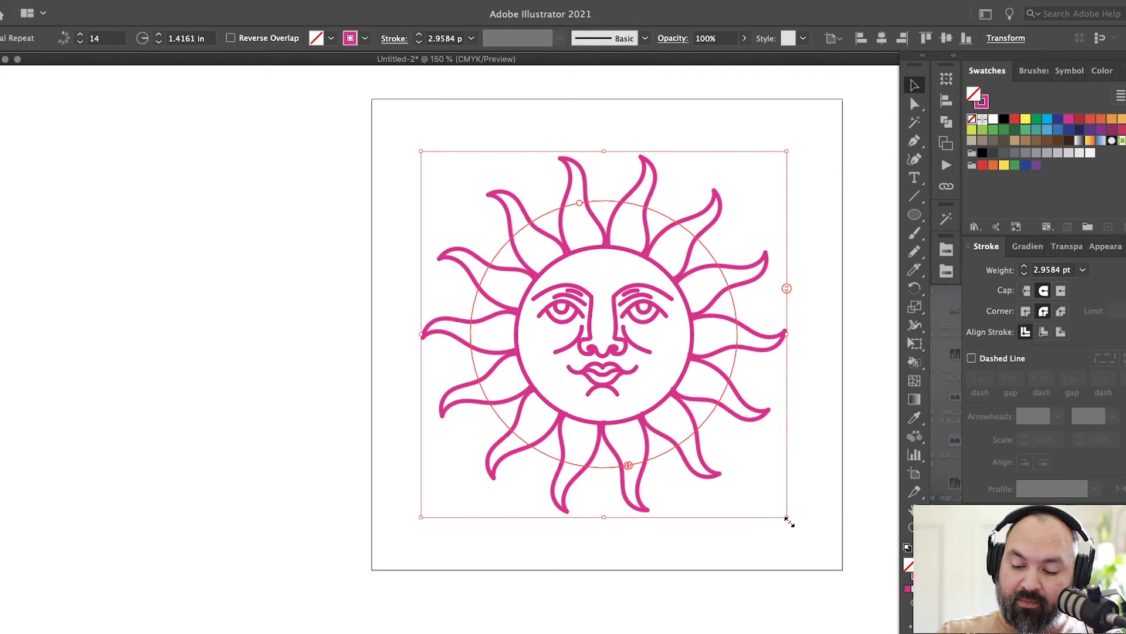
left_click_drag(787, 520, 791, 523)
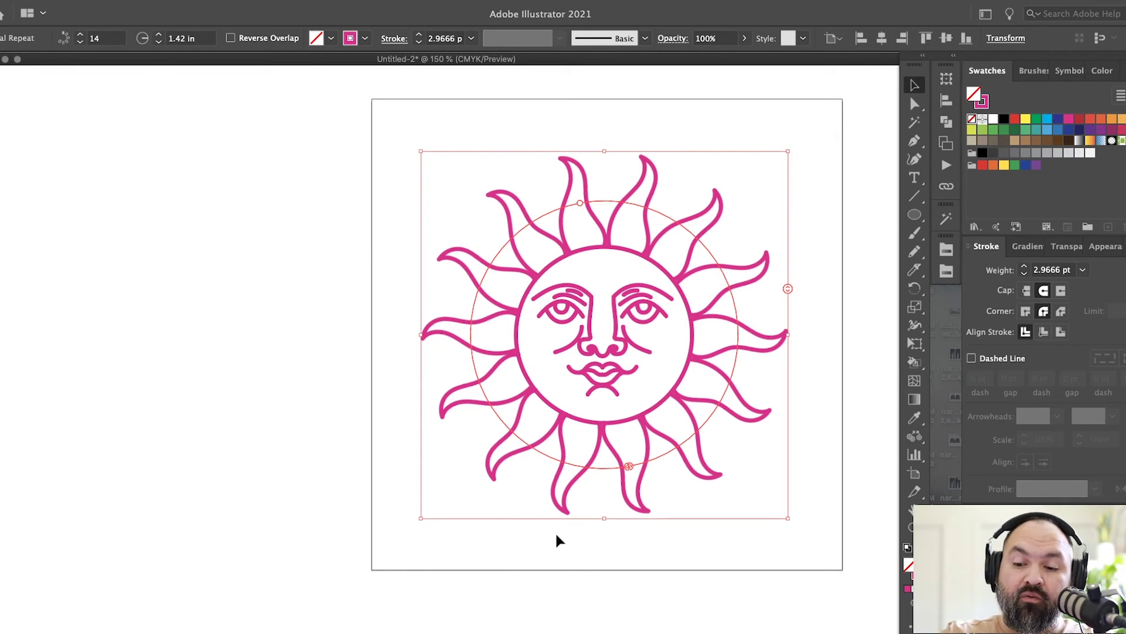
left_click(557, 535)
Step: Duplicate the facial features together with the face circle to the lower right of the sun
scroll(557, 535, "right", 5)
scroll(557, 535, "down", 2)
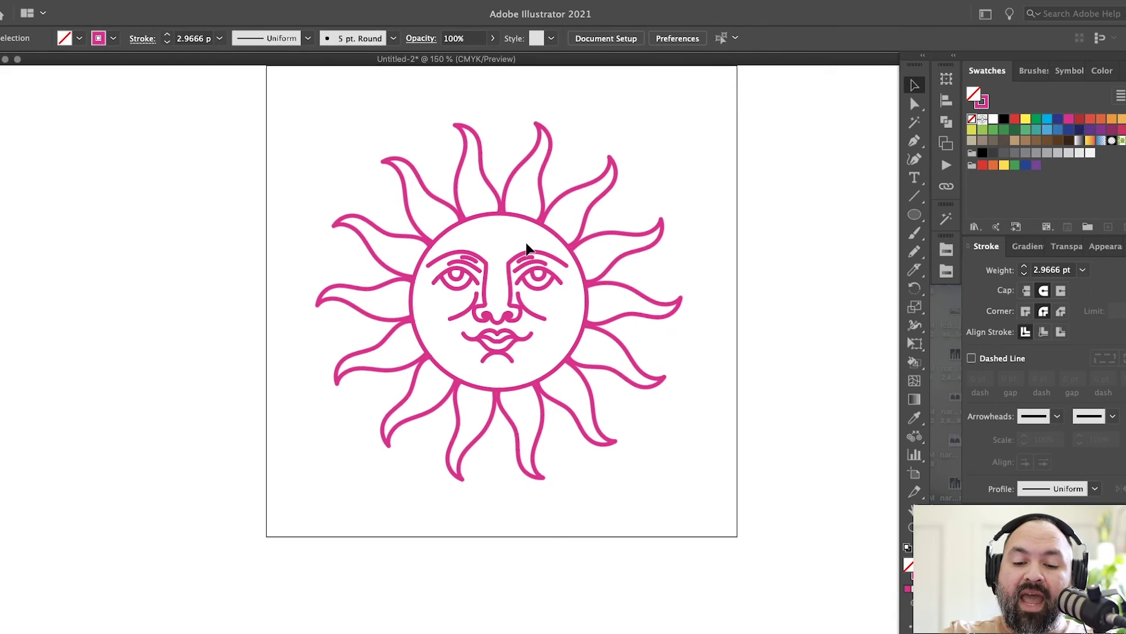
left_click(484, 278)
left_click_drag(578, 262, 865, 375)
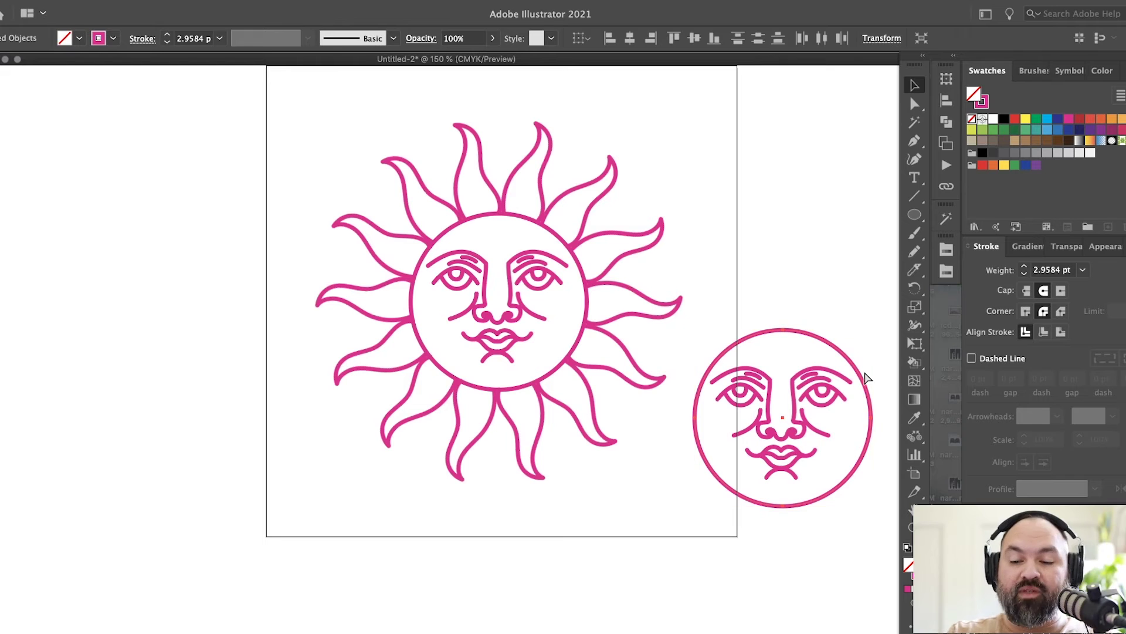
left_click(864, 371)
Step: Fill the duplicated face circle with white
key("a")
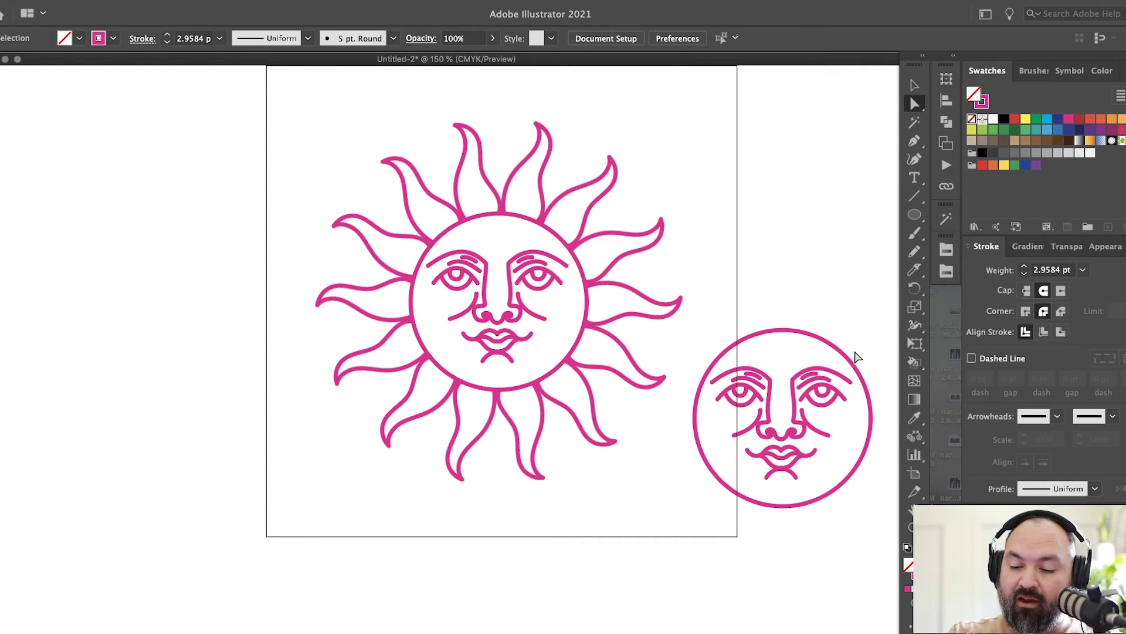
left_click(830, 343)
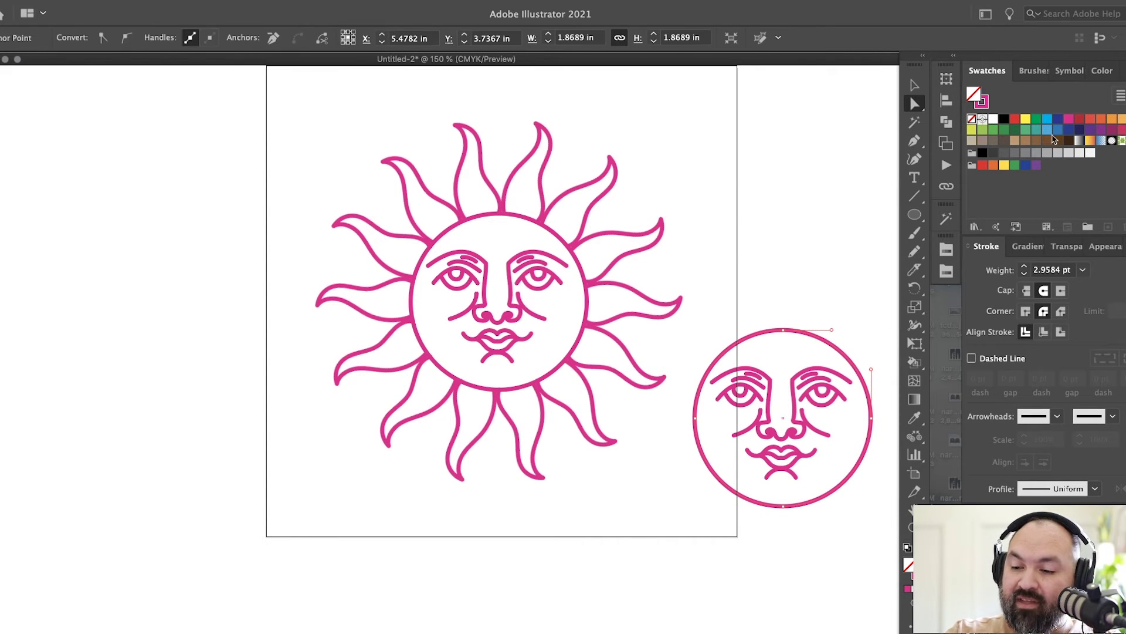
left_click(993, 119)
left_click(830, 286)
Step: Bring the grouped face copy to the front and place it overlapping the sun's lower-right edge and rays
key("v")
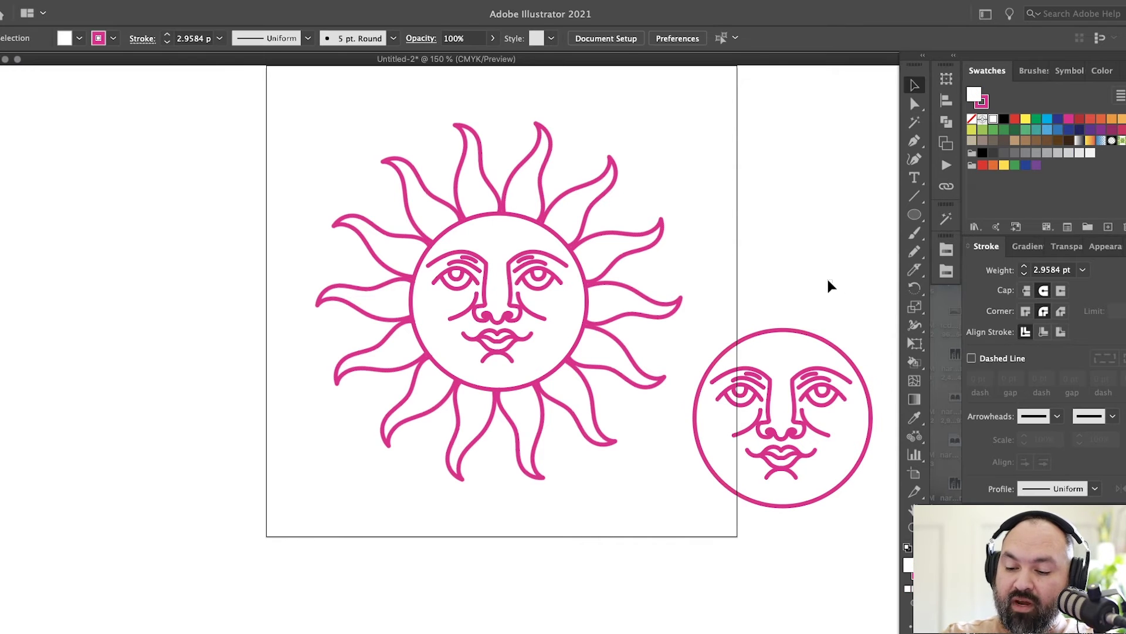
left_click_drag(830, 395, 675, 349)
key("shift+super+]")
key("shift+super+a")
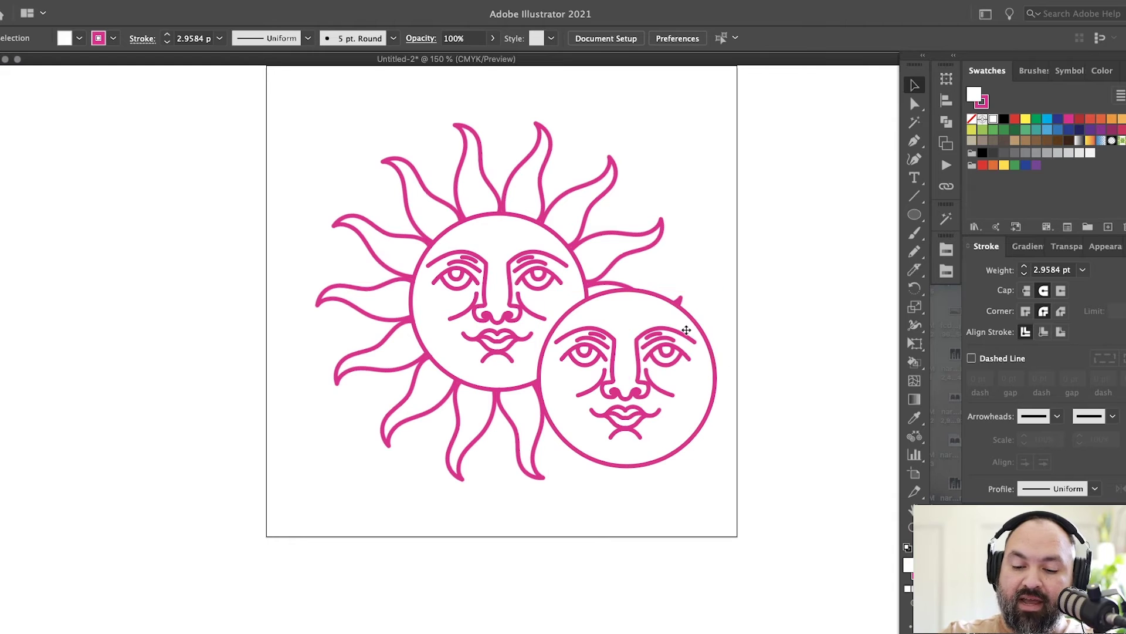
left_click_drag(679, 355, 670, 367)
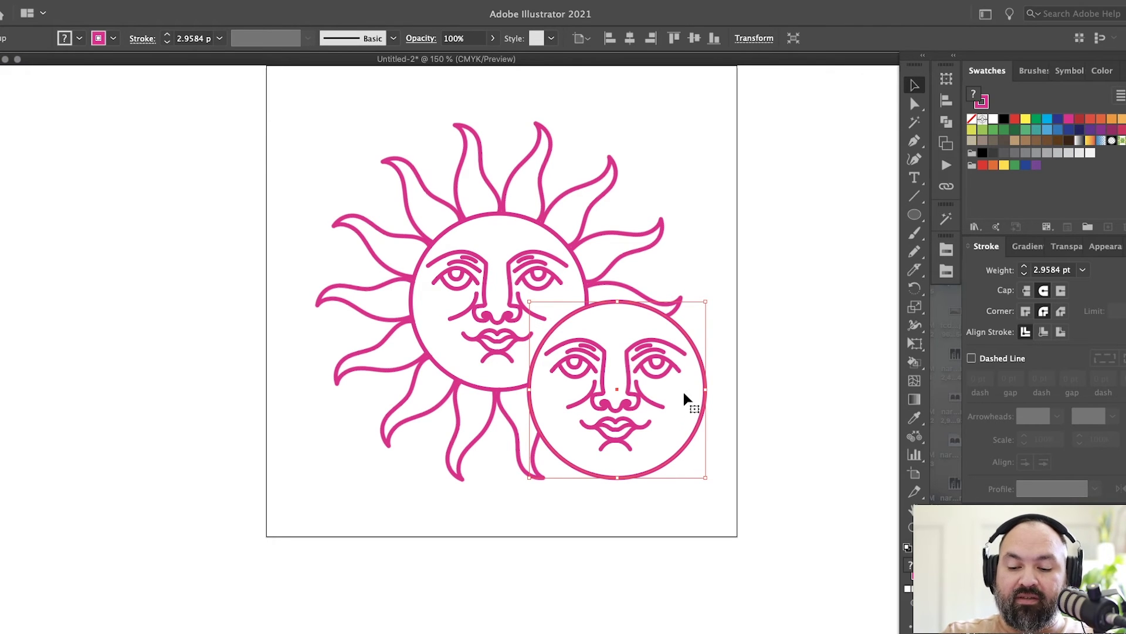
key("super+shift+a")
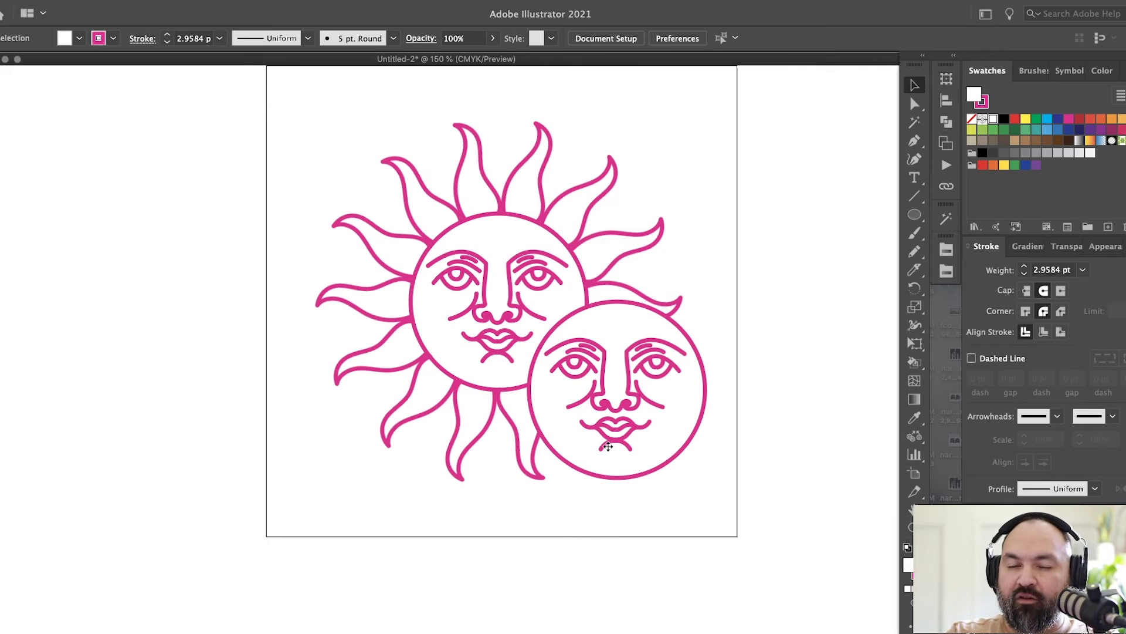
Step: Trim the sun's Radial Repeat arc to 11 instances, hiding the rays that lie behind the overlapping face copy
key("a")
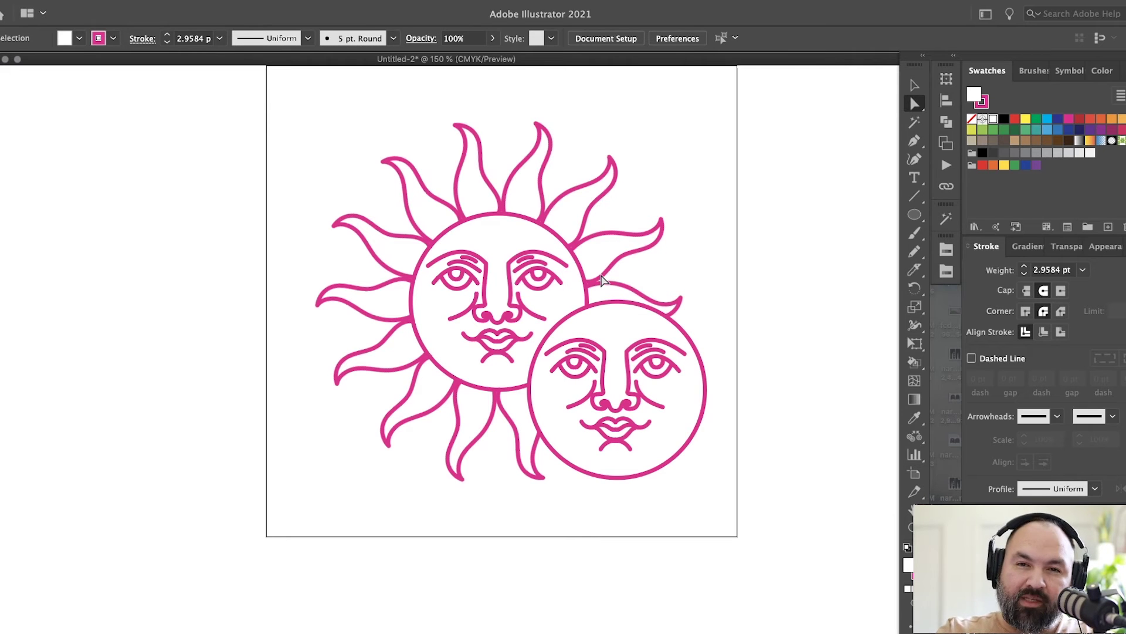
key("v")
left_click(583, 244)
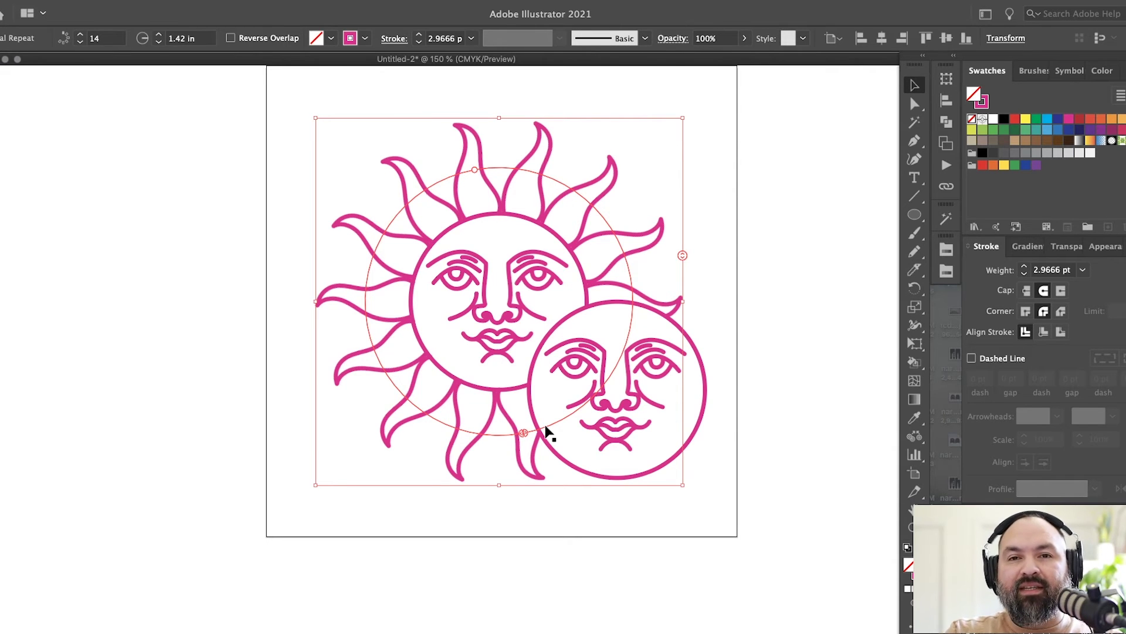
mouse_move(688, 252)
left_mouse_down()
mouse_move(684, 280)
mouse_move(685, 259)
left_mouse_up()
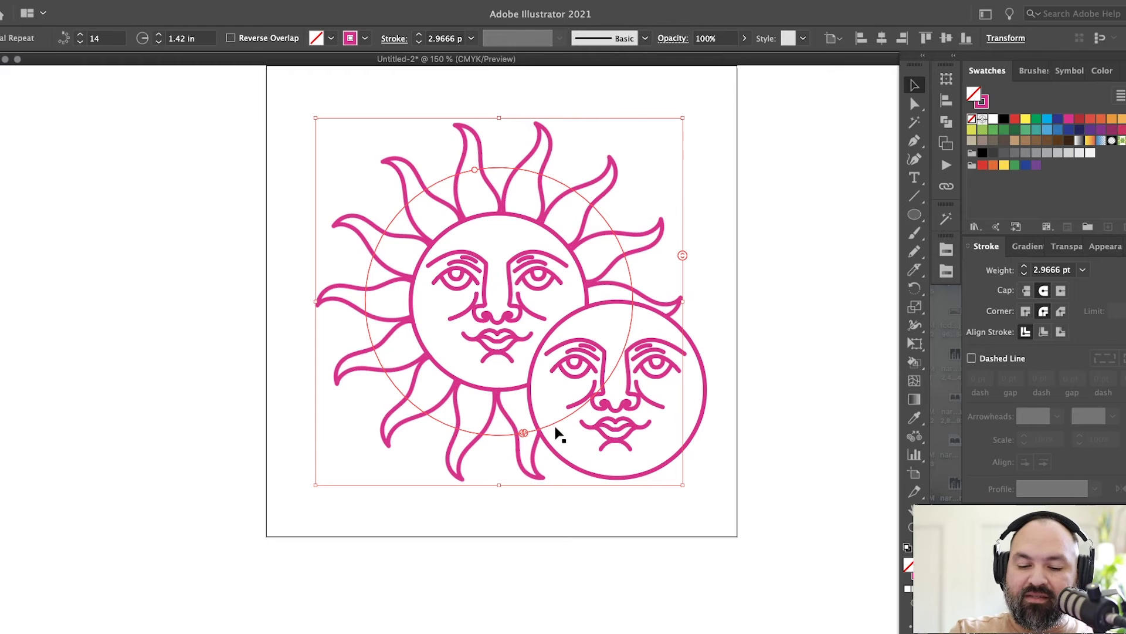
left_click_drag(522, 431, 518, 437)
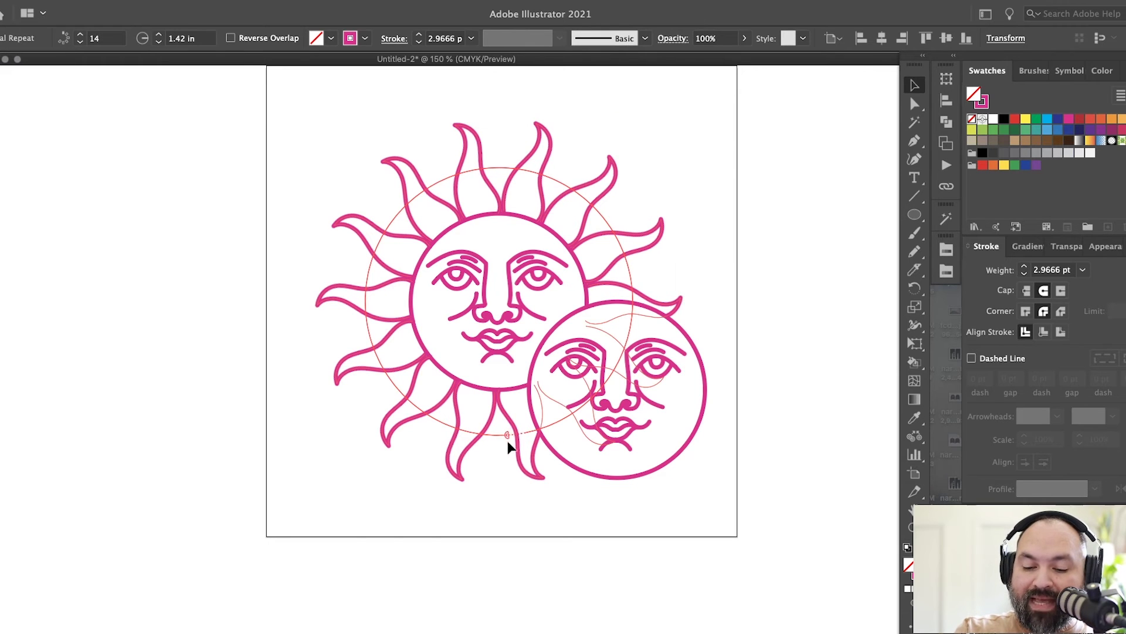
left_click_drag(459, 473, 540, 431)
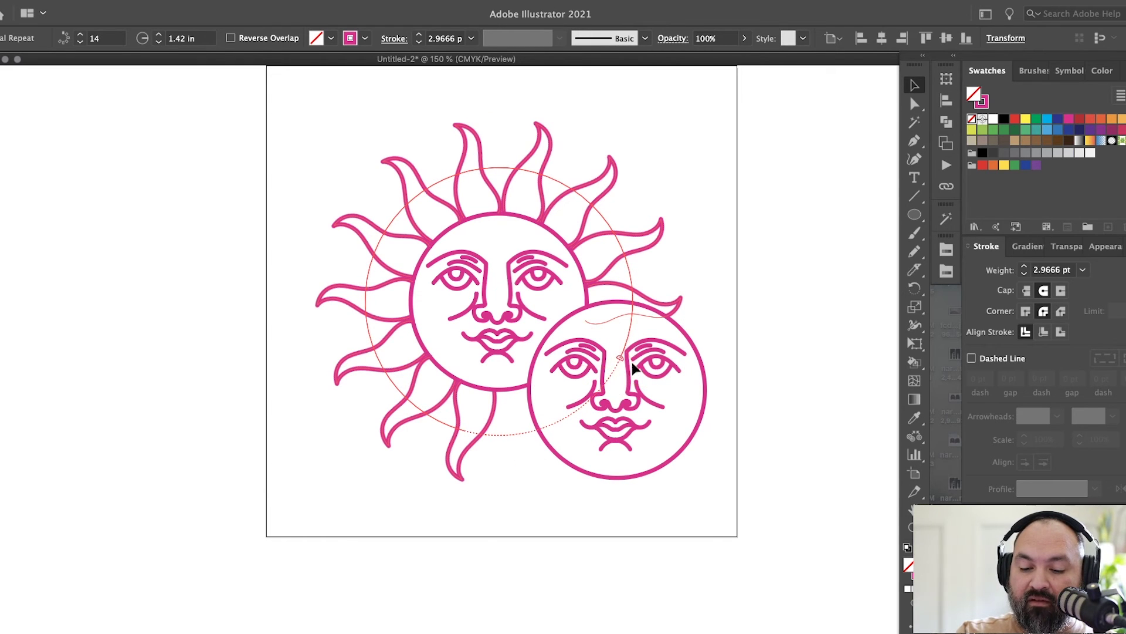
left_click_drag(641, 352, 642, 352)
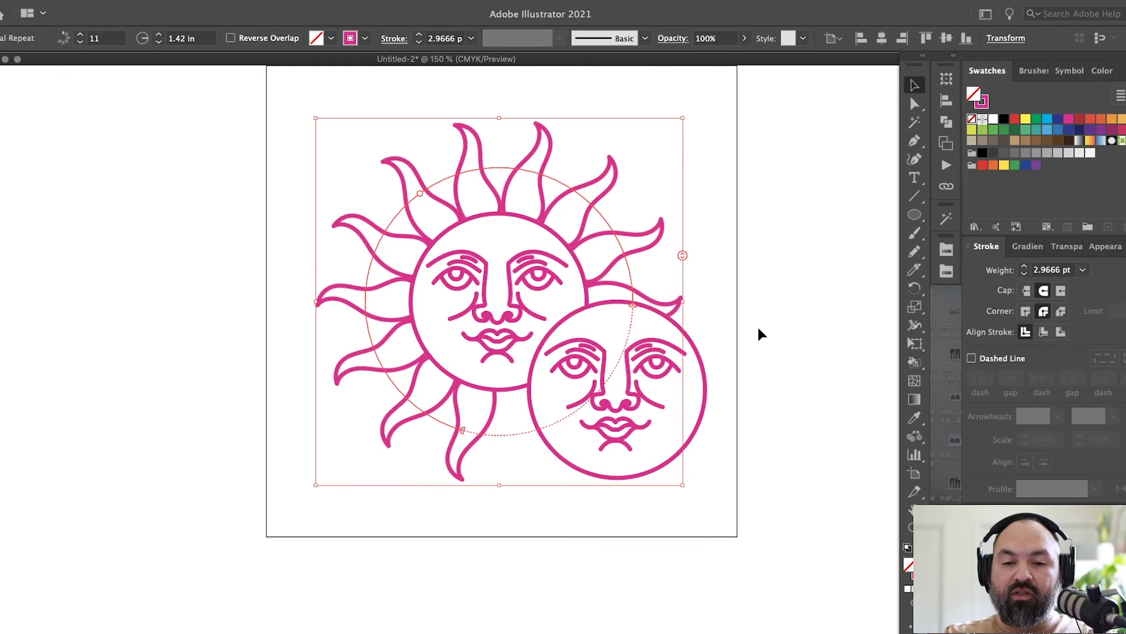
left_click(709, 287)
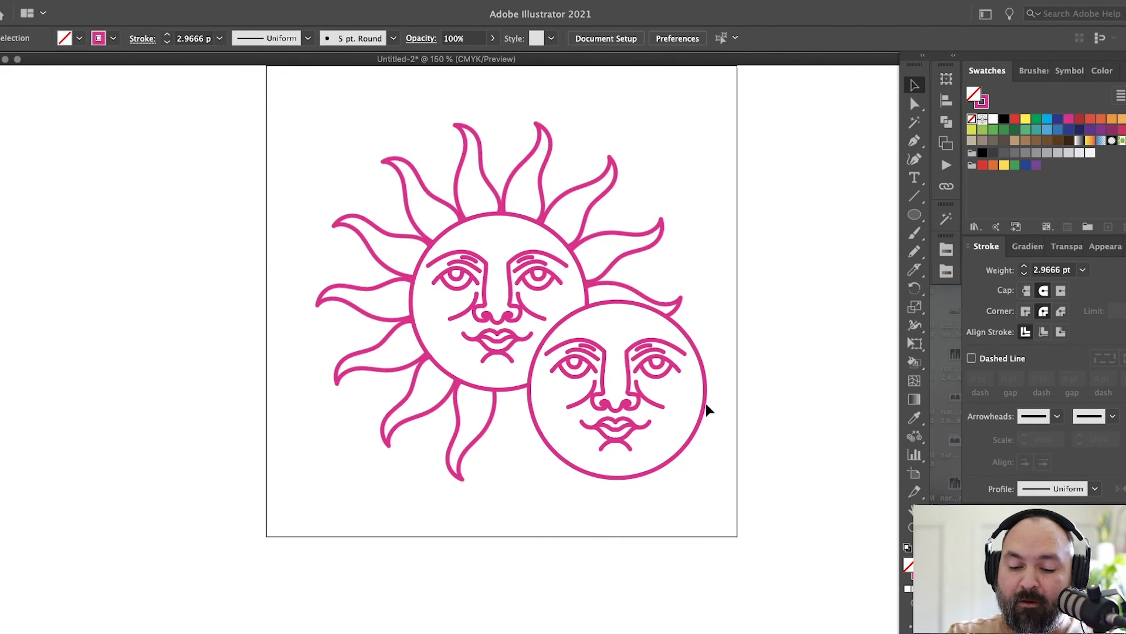
Step: Move the face copy down and inward over the sun's lower-right edge and remove the white fill from its circle
left_click_drag(671, 364, 641, 392)
left_click(685, 444)
key("a")
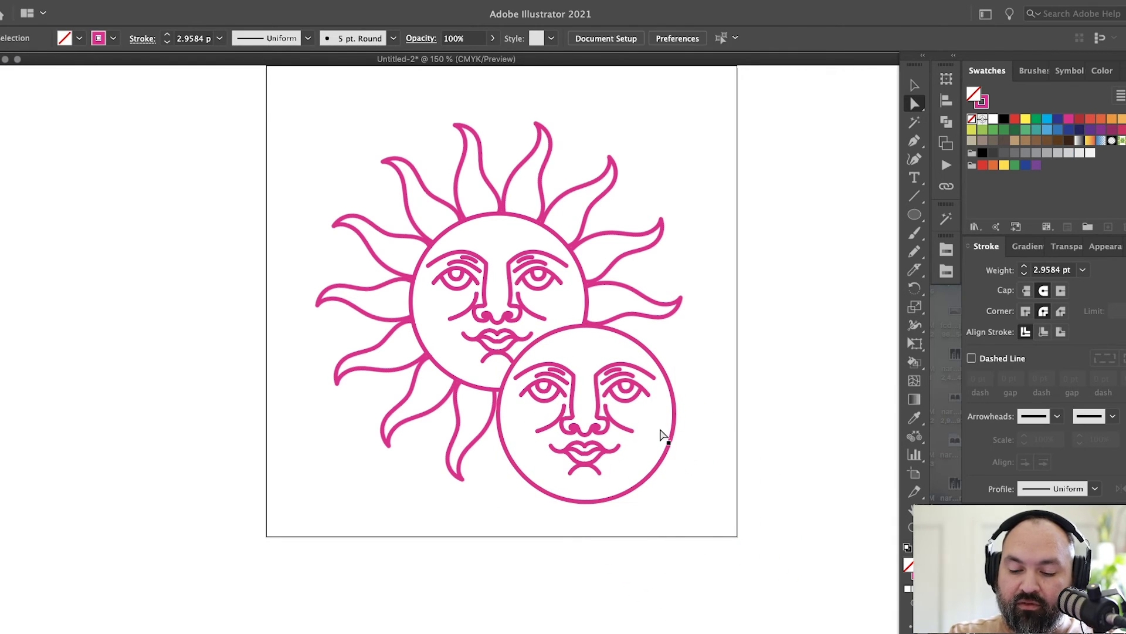
left_click(672, 416)
key("slash")
left_click(675, 170)
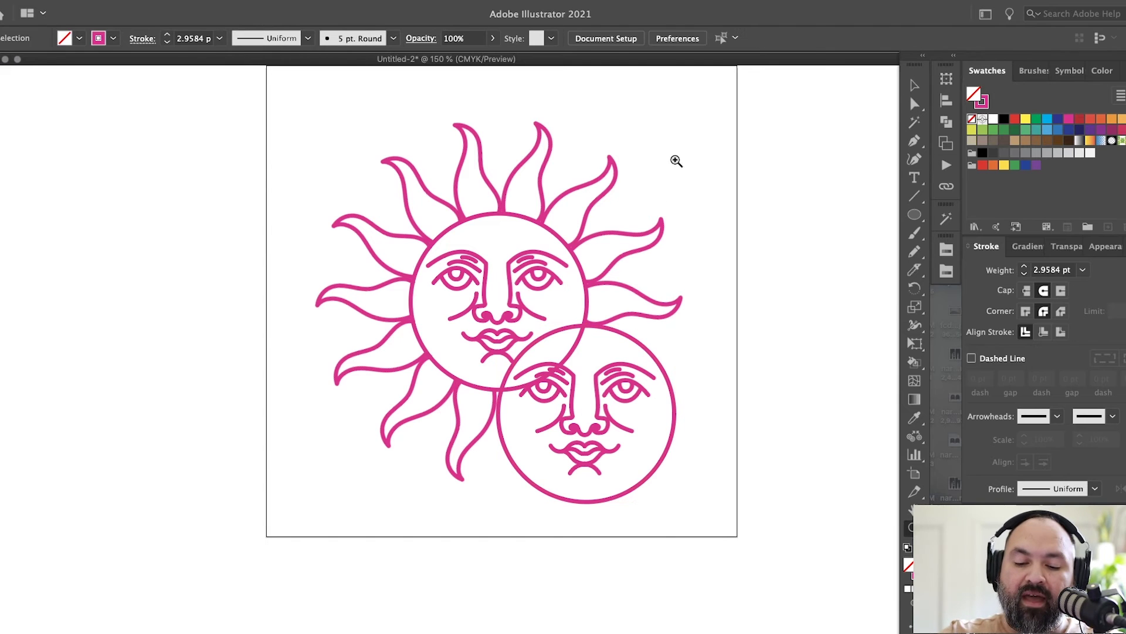
Step: Cut the sun's face circle where it crosses the face copy's circle and delete the arc segment inside the copy
left_click_drag(674, 164, 381, 517)
left_click_drag(629, 350, 716, 325)
left_click(627, 250)
key("c")
left_click(621, 289)
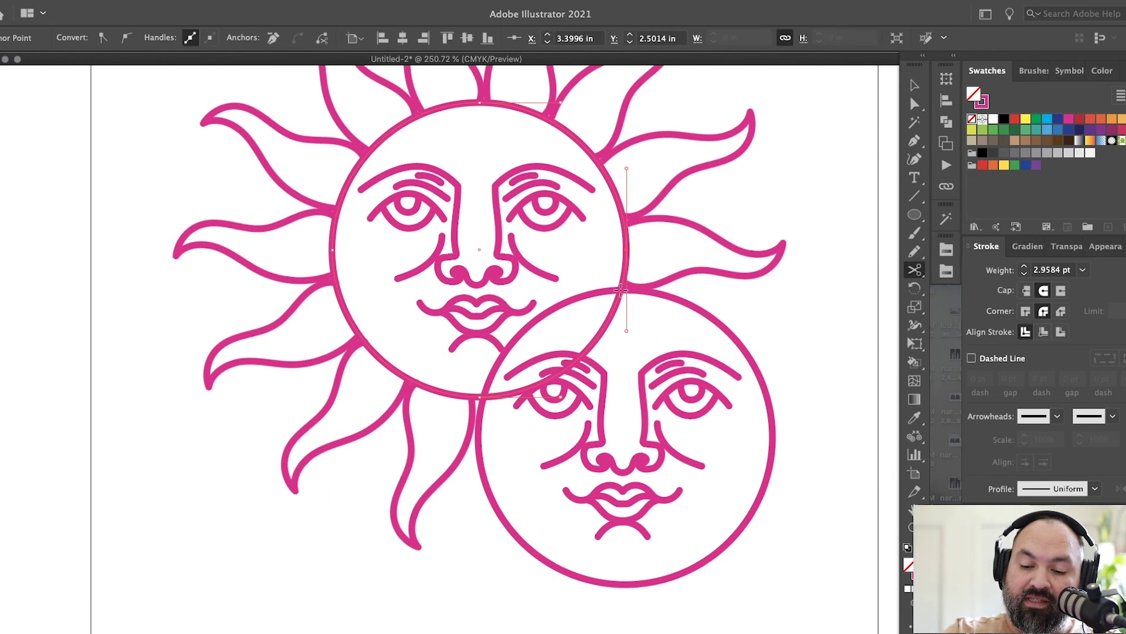
left_click(485, 397)
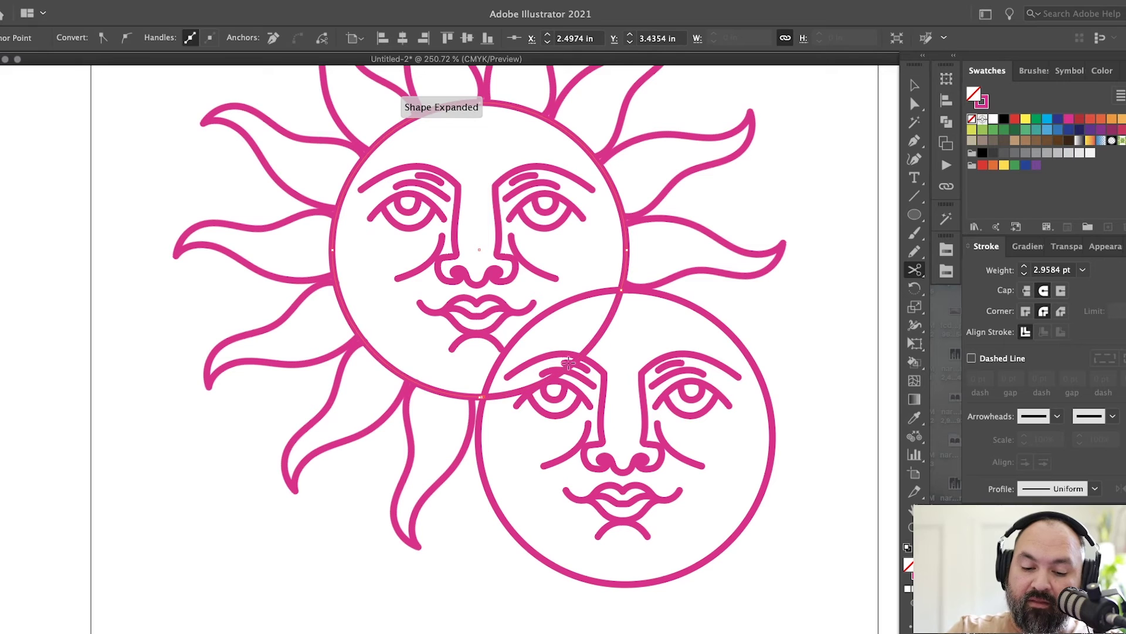
key("a")
left_click(617, 319)
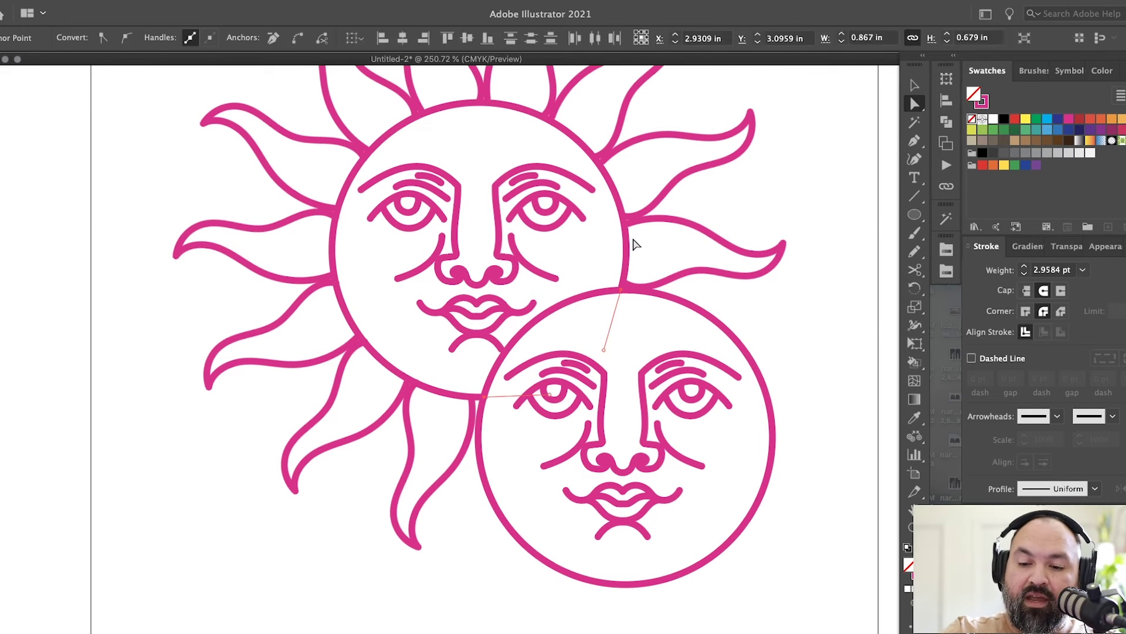
key("Delete")
key("ctrl+minus")
key("ctrl+minus")
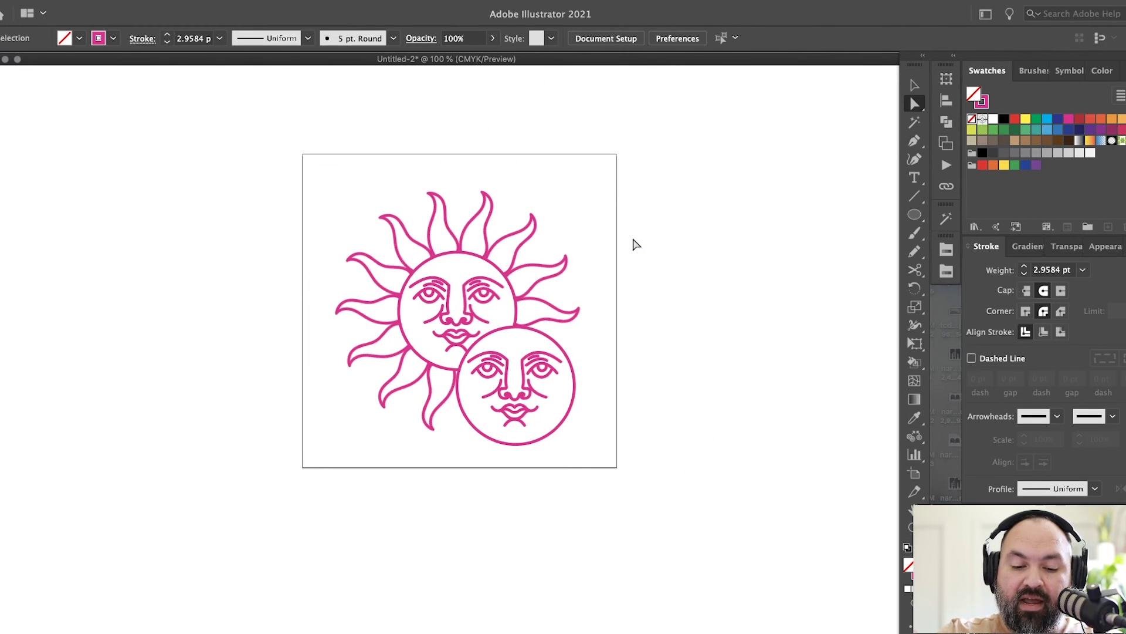
key("v")
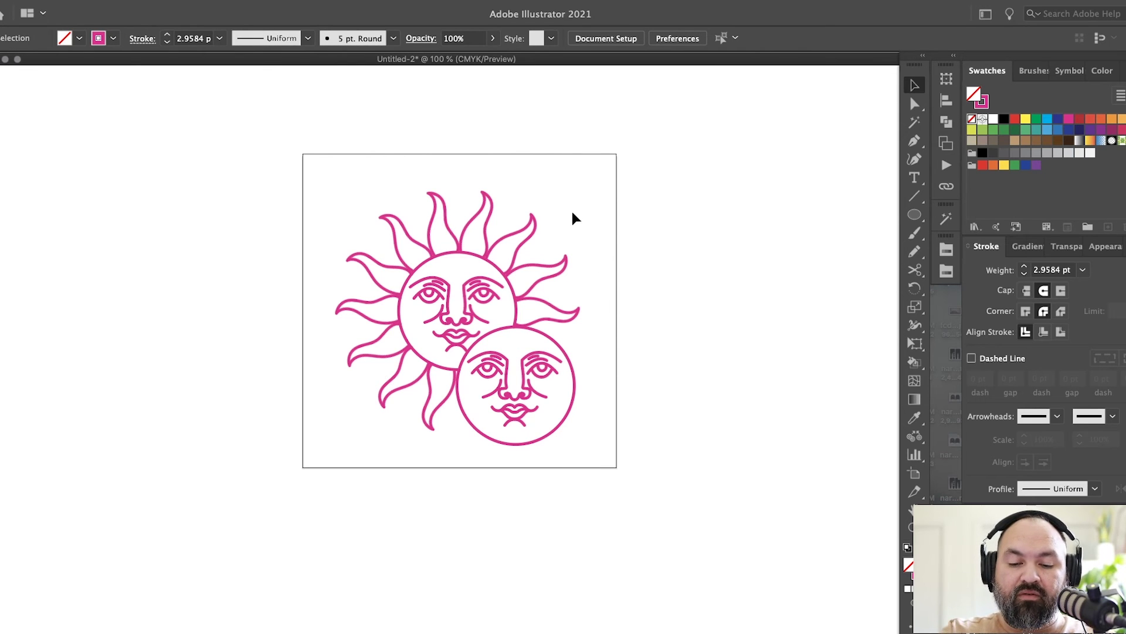
left_click(541, 216)
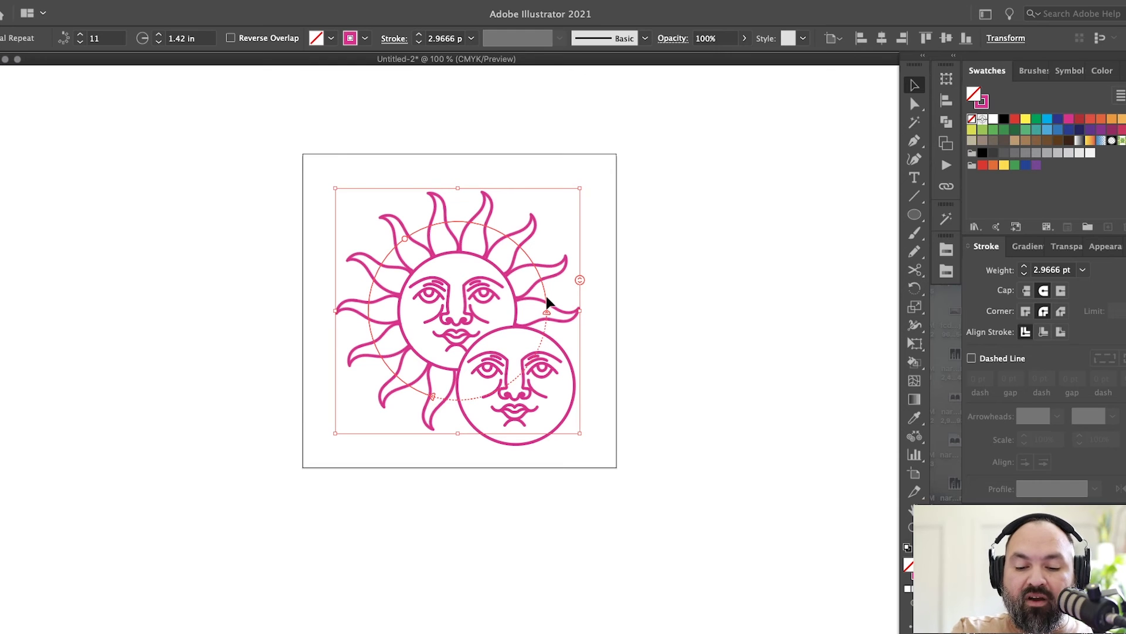
left_click(595, 529)
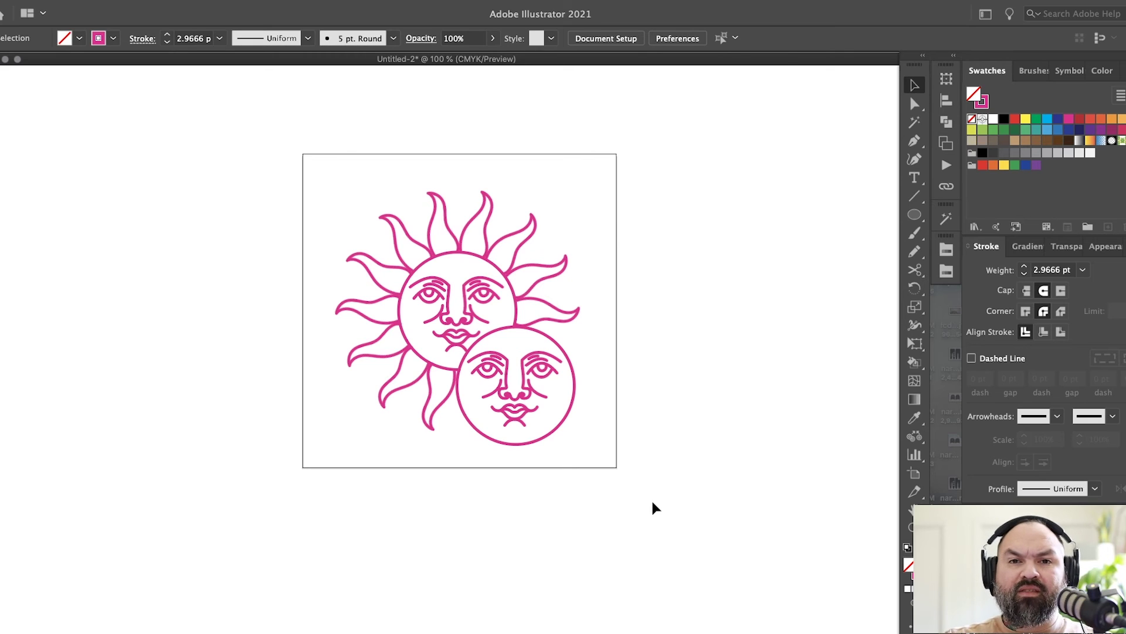
Step: Draw a small square to the right of the artboard and rotate it 45° into a diamond
key("m")
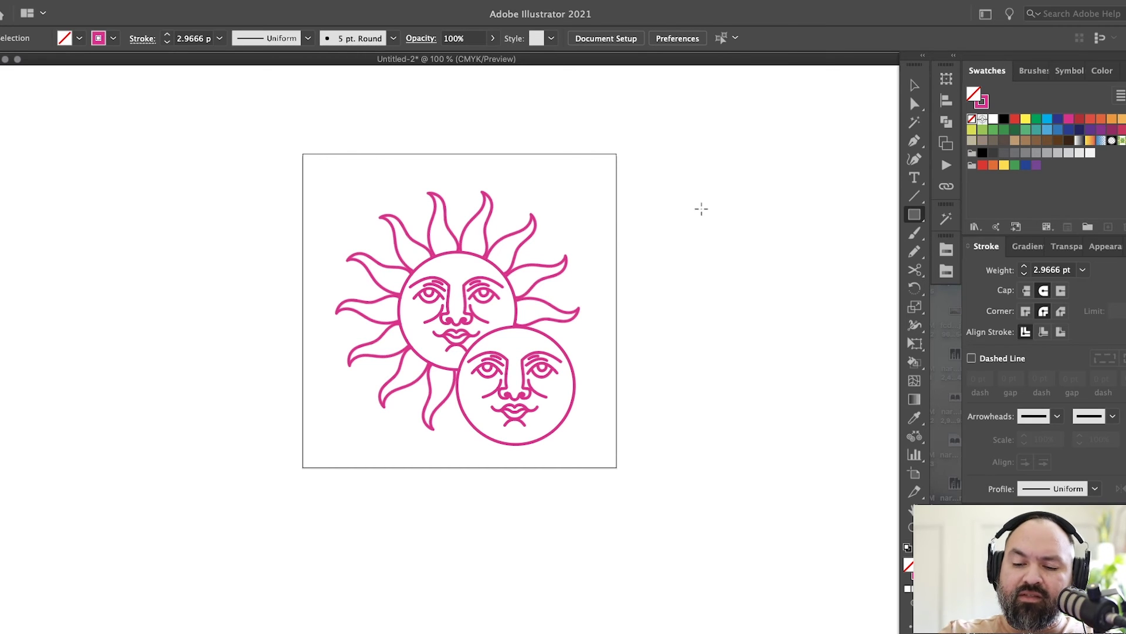
left_click_drag(704, 209, 729, 234)
scroll(787, 244, "up", 3)
scroll(787, 244, "right", 5)
key("v")
left_click_drag(548, 310, 617, 303)
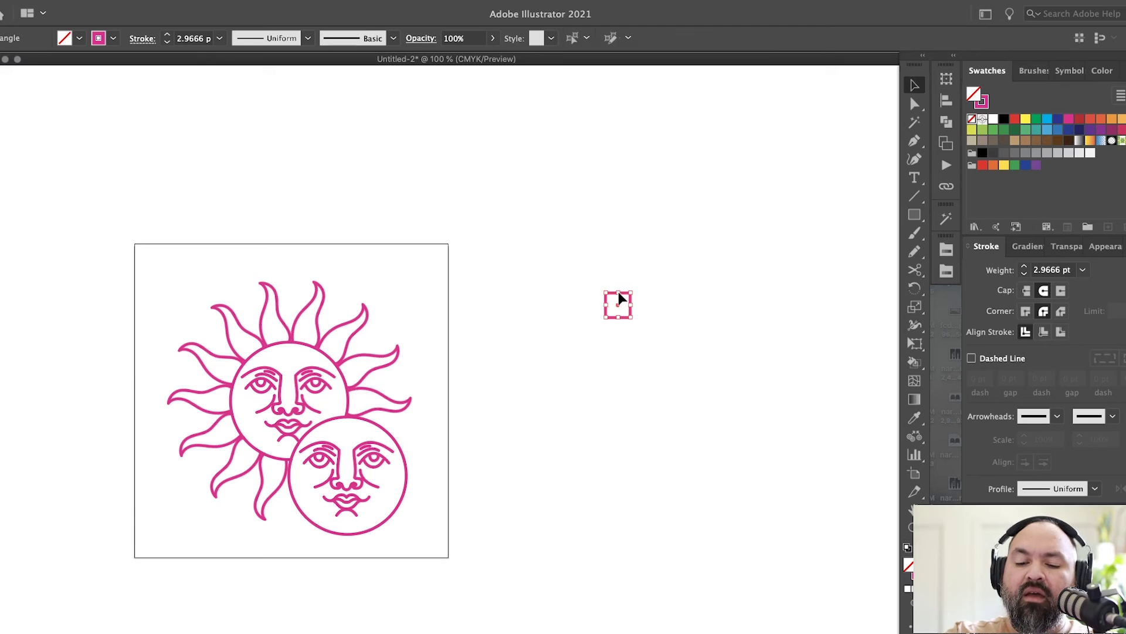
key("r")
left_click_drag(679, 224, 691, 297)
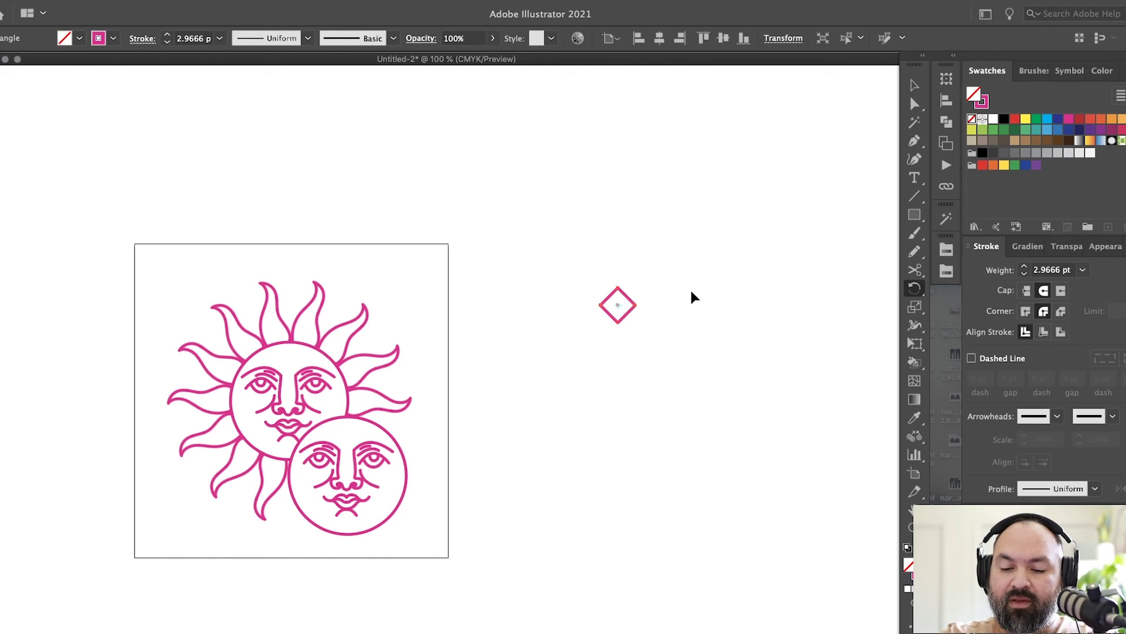
Step: Apply a Radial Repeat to the diamond and, after undoing a scaling of it, widen its radius to about 2 in
left_click(140, 4)
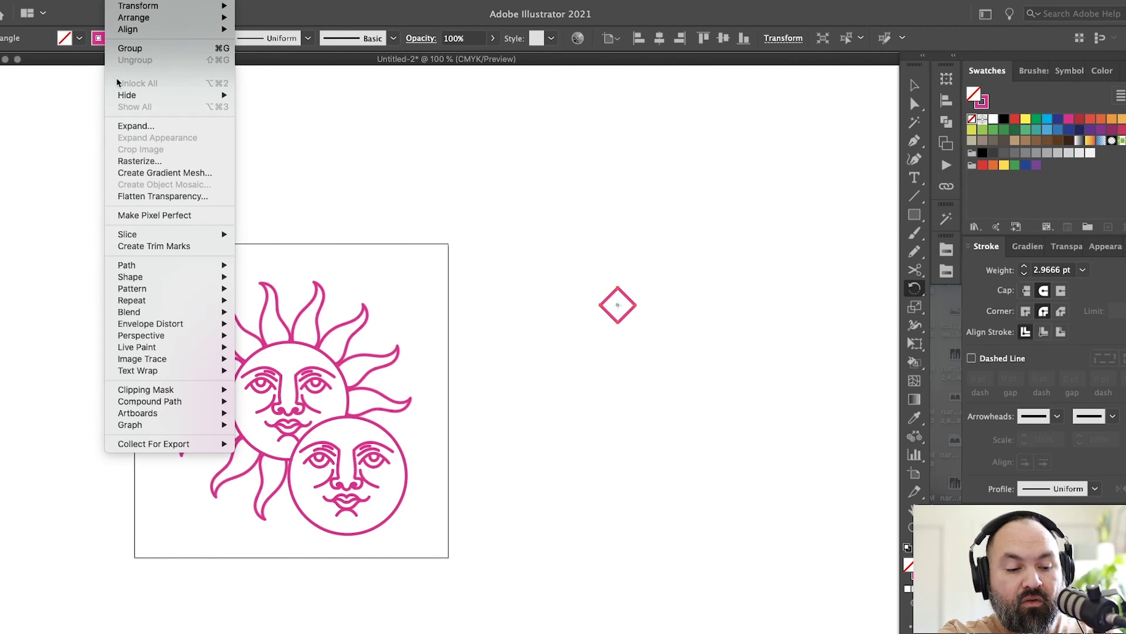
mouse_move(188, 301)
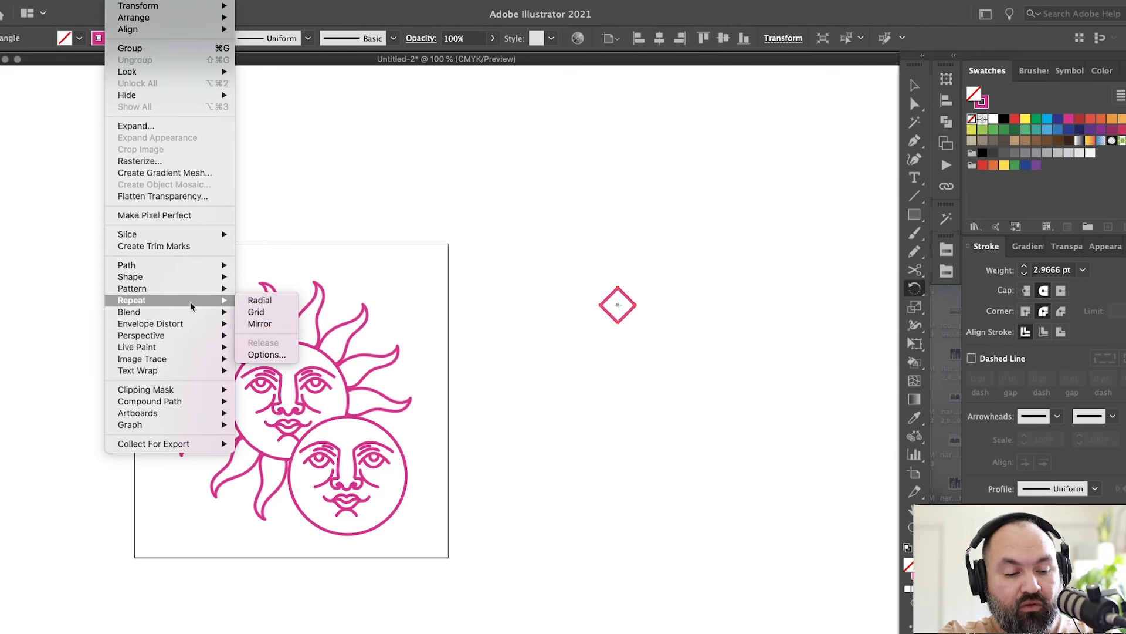
left_click(267, 300)
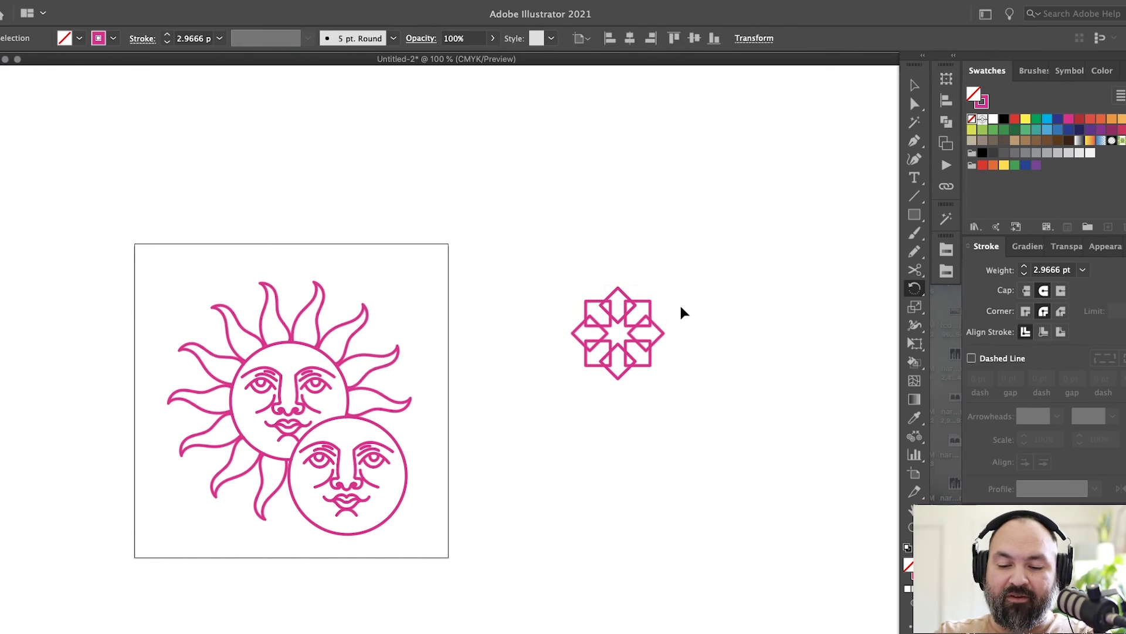
left_click_drag(666, 288, 763, 188)
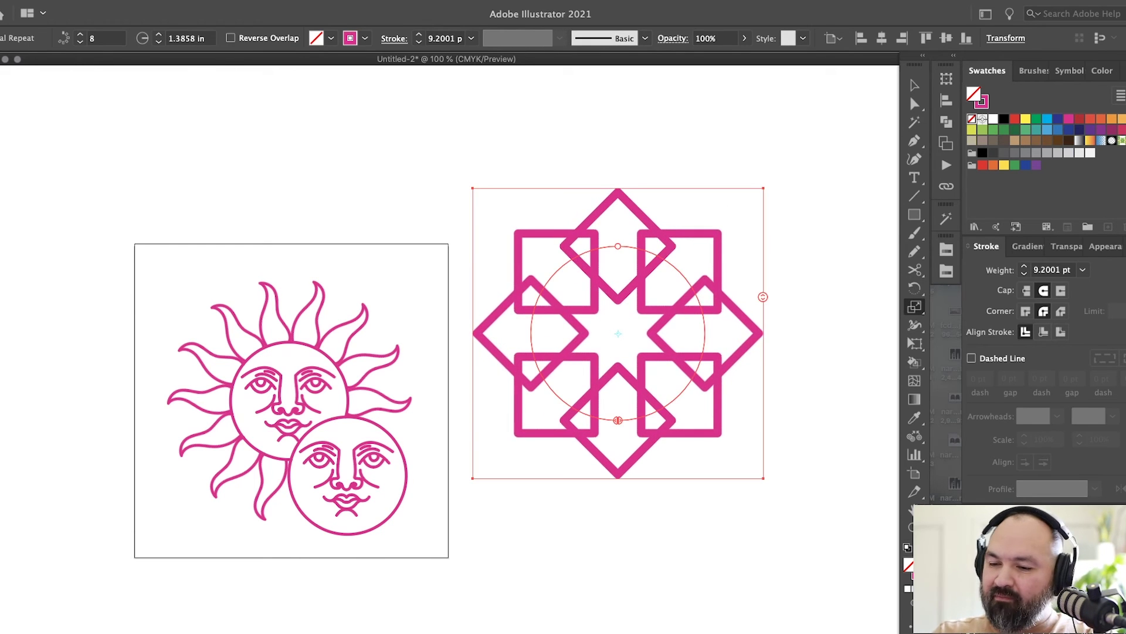
key("super+z")
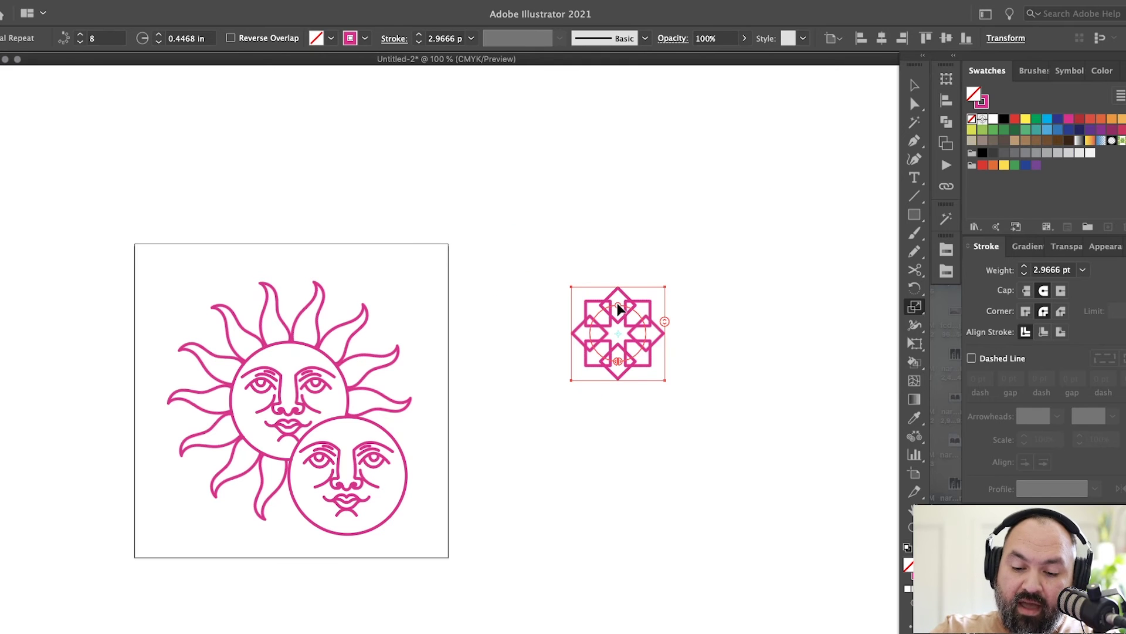
left_click_drag(617, 307, 618, 205)
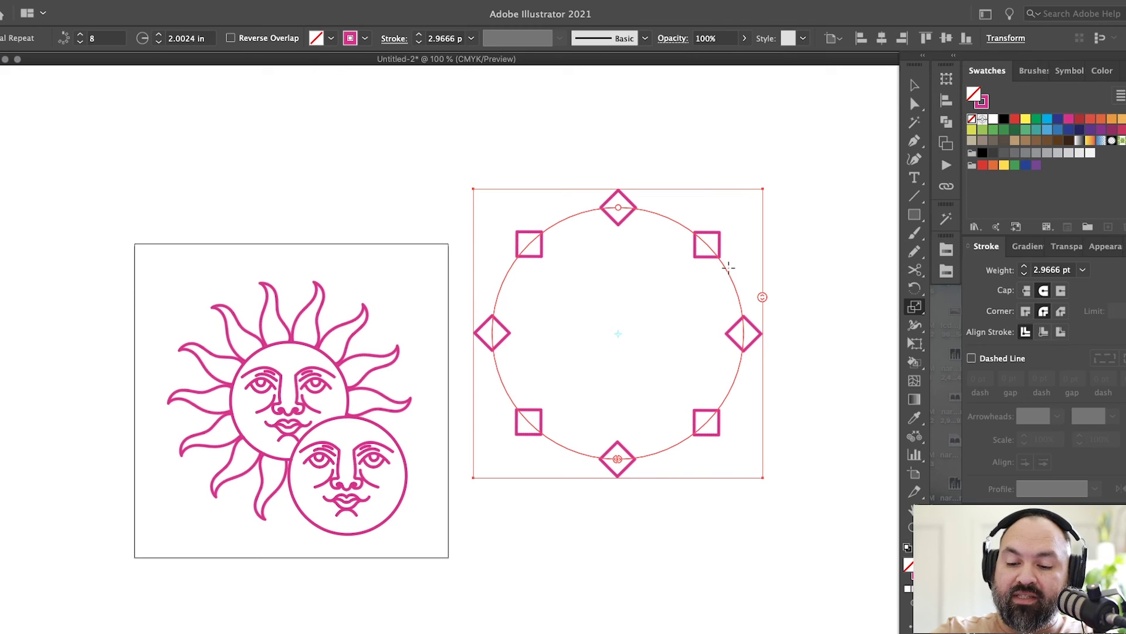
Step: Enter the Radial Repeat in isolation mode, rotate its source diamond, and return to the full artwork
key("v")
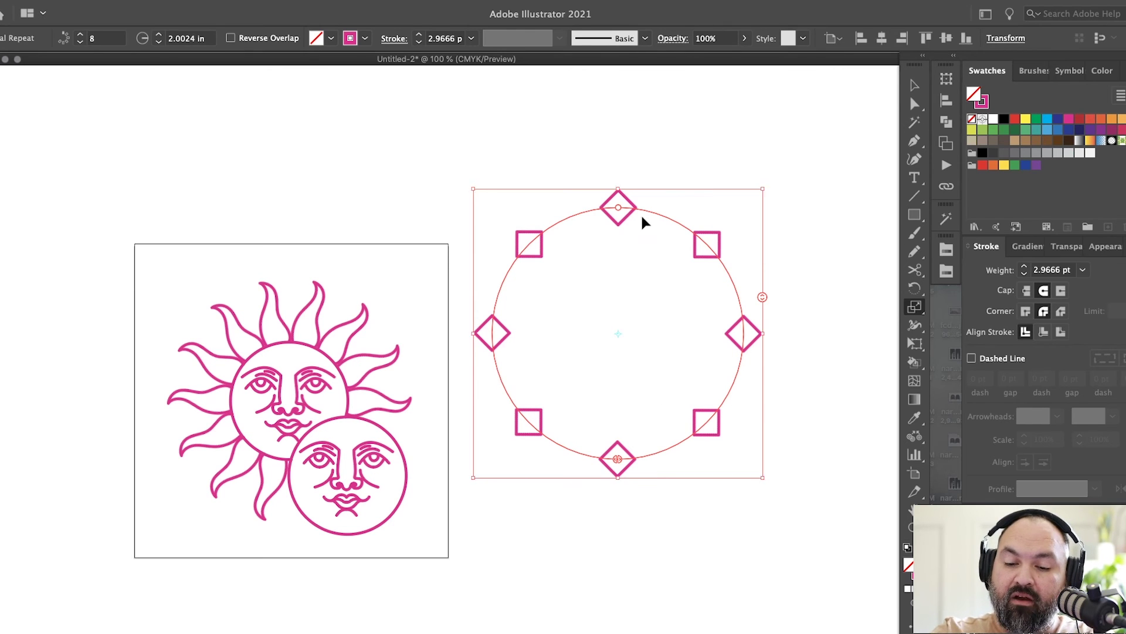
left_click(640, 212)
left_click(639, 210)
double_click(638, 210)
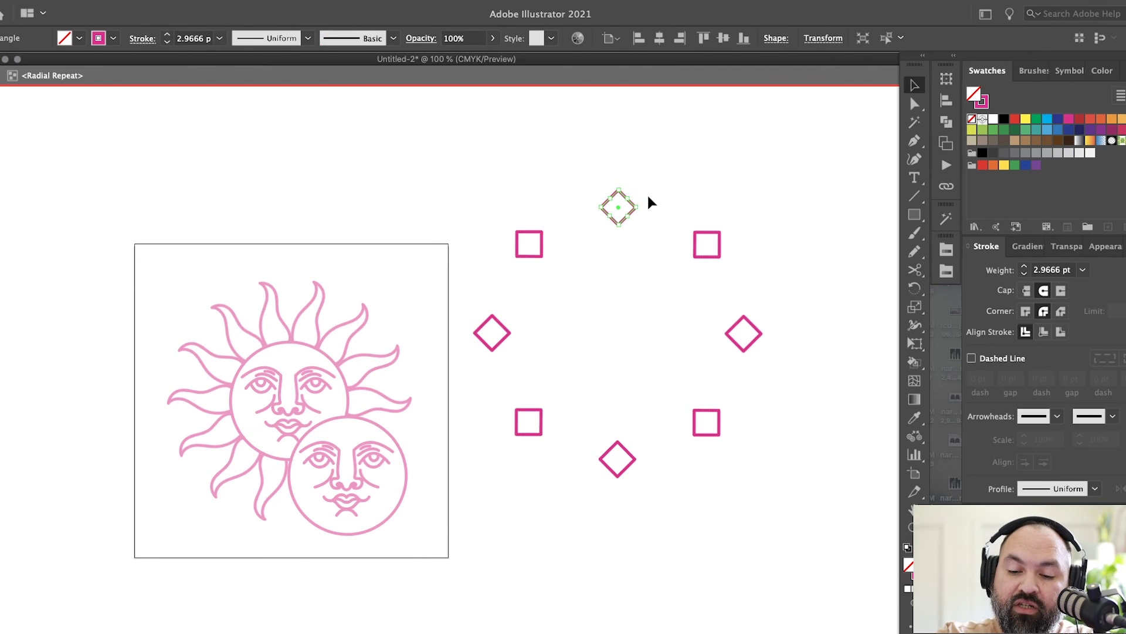
key("r")
left_click_drag(648, 199, 670, 175)
key("Escape")
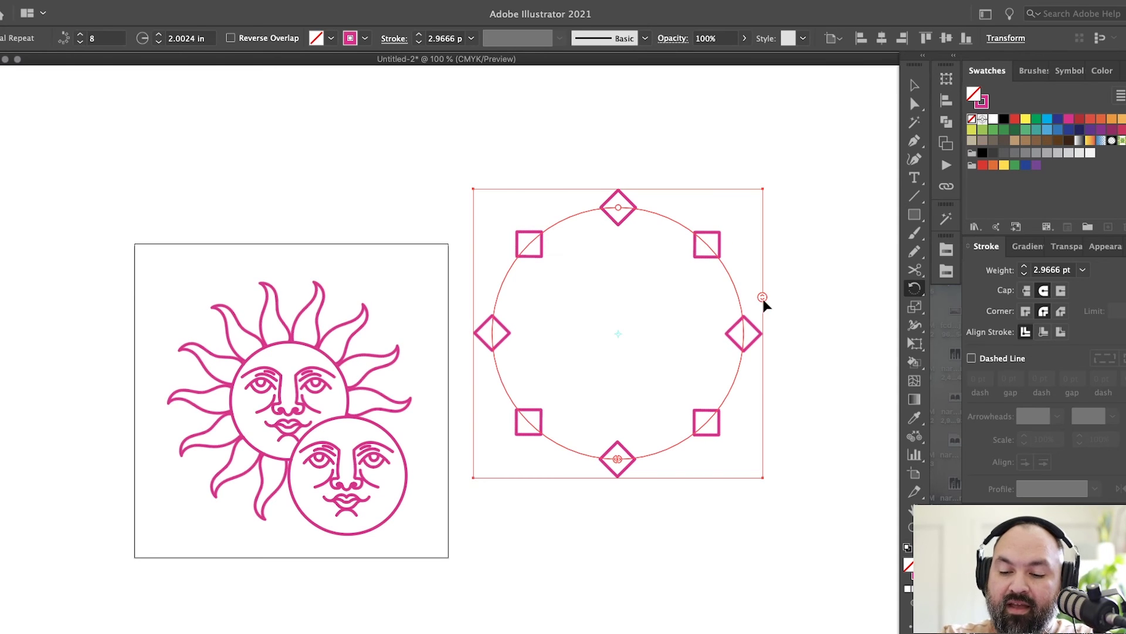
Step: Increase the Radial Repeat of diamonds to 13 instances and deselect it
left_click_drag(763, 297, 758, 258)
key("v")
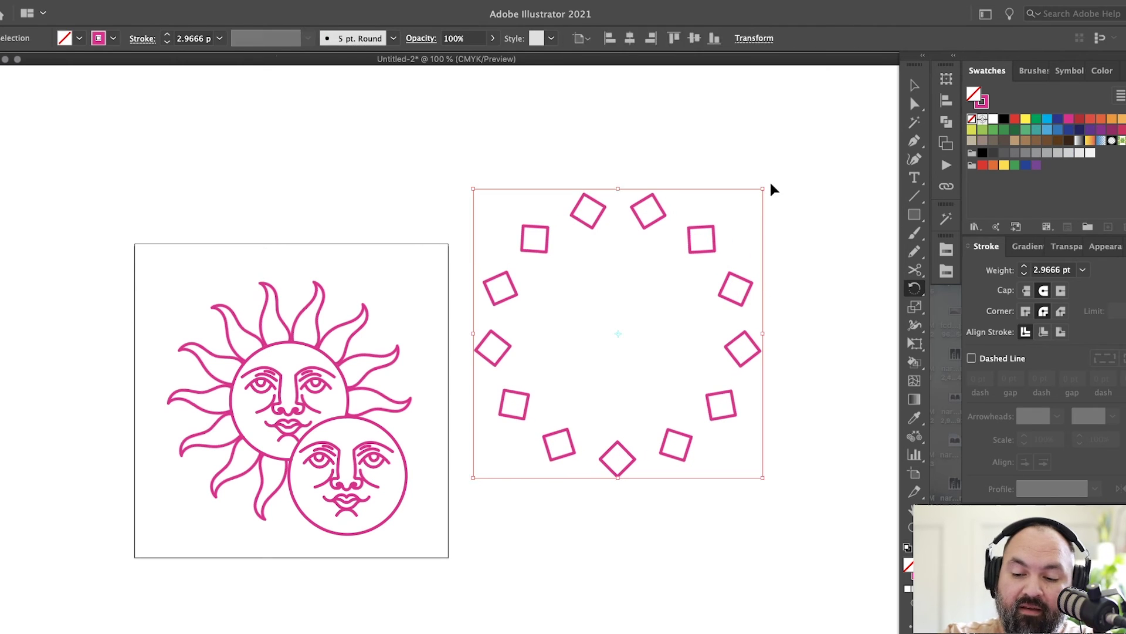
left_click(770, 182)
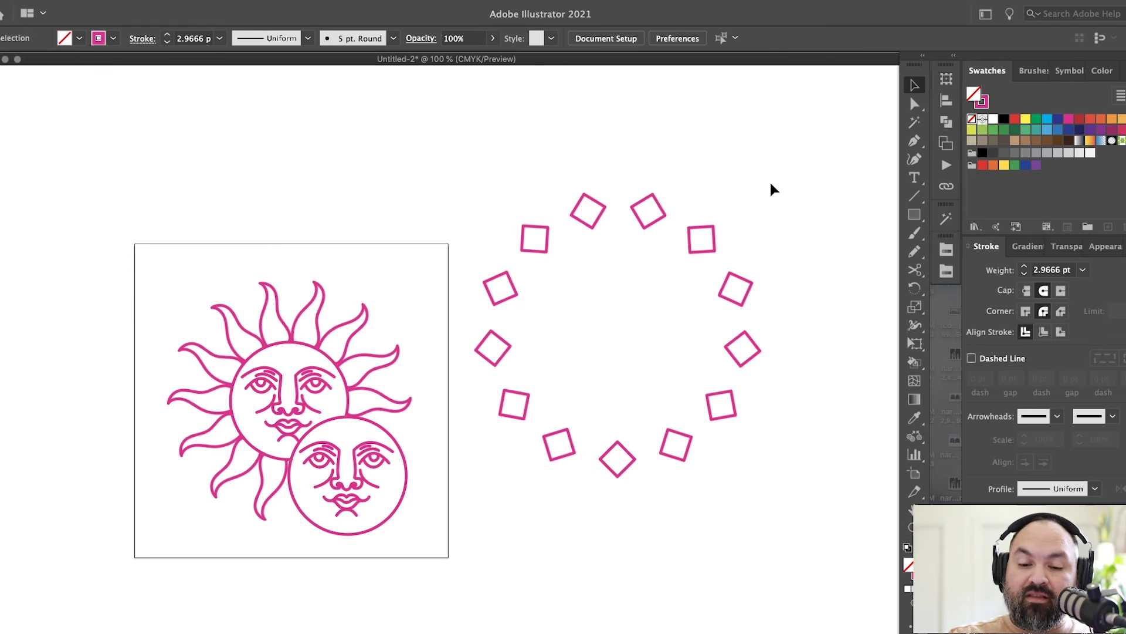
Step: Delete the ring of repeated diamonds beside the artboard
left_click_drag(771, 184, 634, 293)
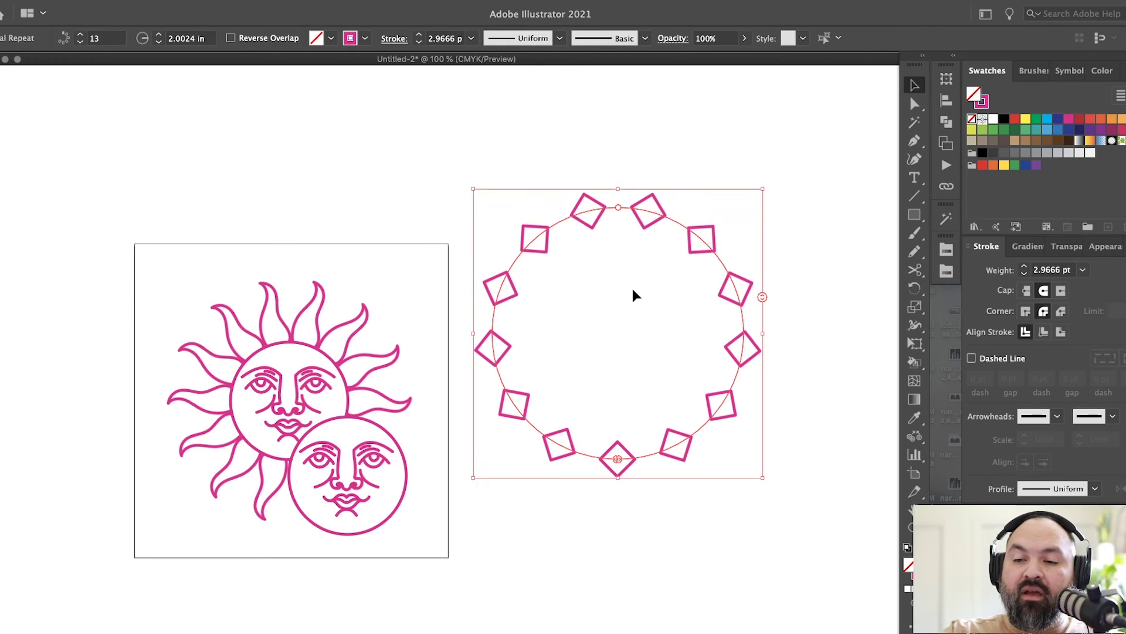
key("Delete")
left_click_drag(606, 355, 645, 344)
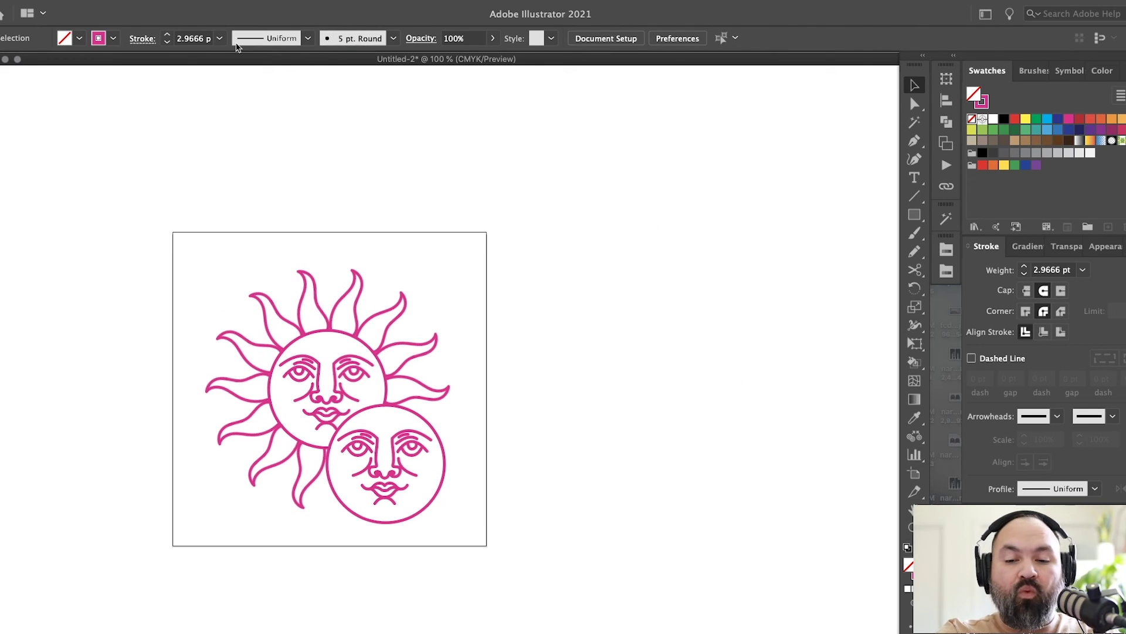
Step: Draw a small square to the right of the artboard and apply a Grid Repeat to it
key("m")
left_click_drag(575, 192, 604, 220)
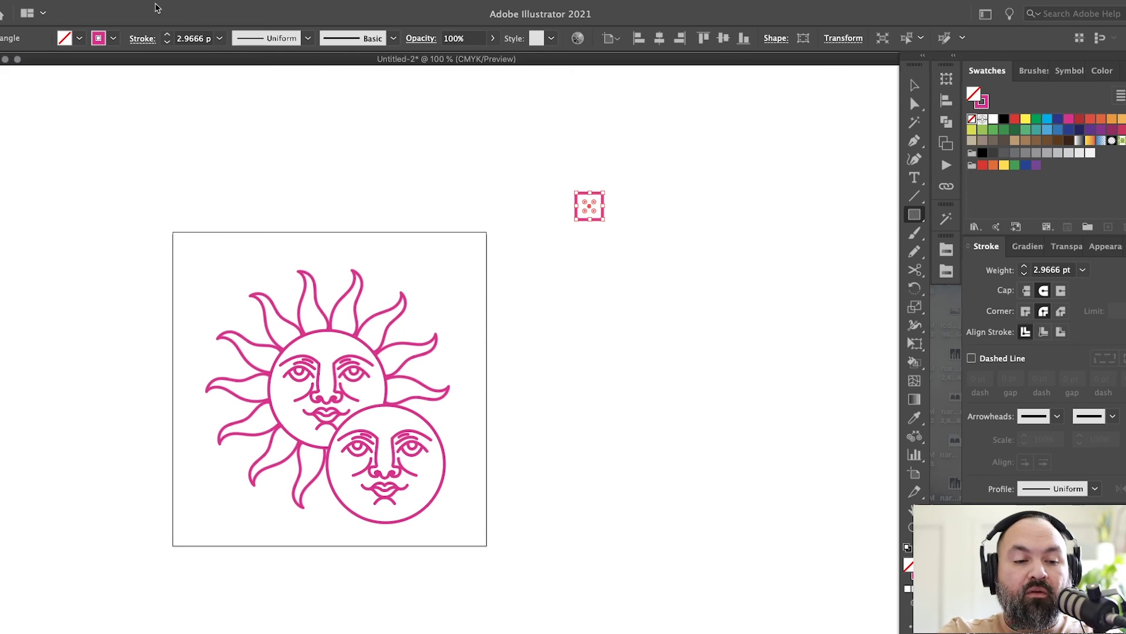
left_click(122, 1)
mouse_move(179, 301)
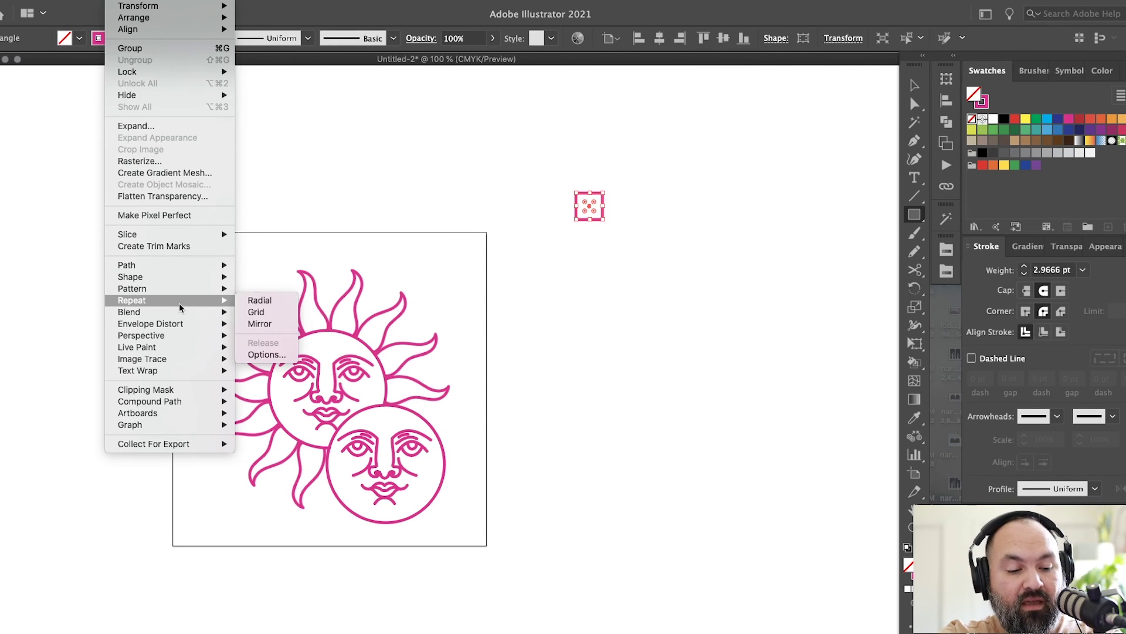
left_click(276, 311)
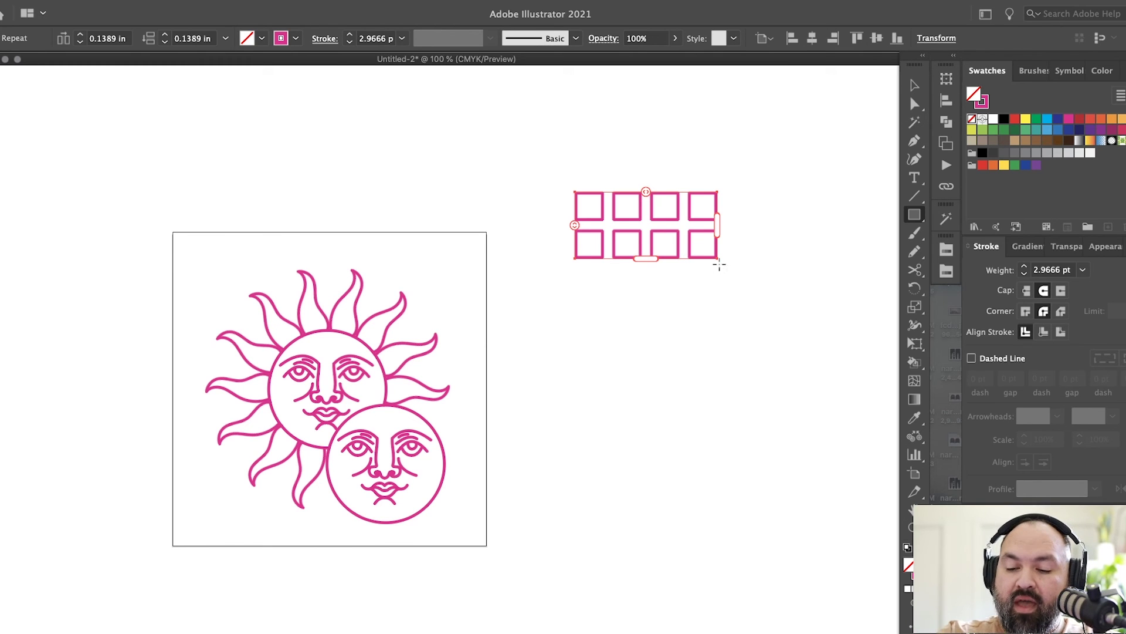
Step: Extend the Grid Repeat of squares outward to six columns and six rows
key("v")
mouse_move(719, 257)
left_mouse_down()
mouse_move(769, 324)
mouse_move(723, 274)
mouse_move(724, 226)
mouse_move(793, 221)
left_mouse_up()
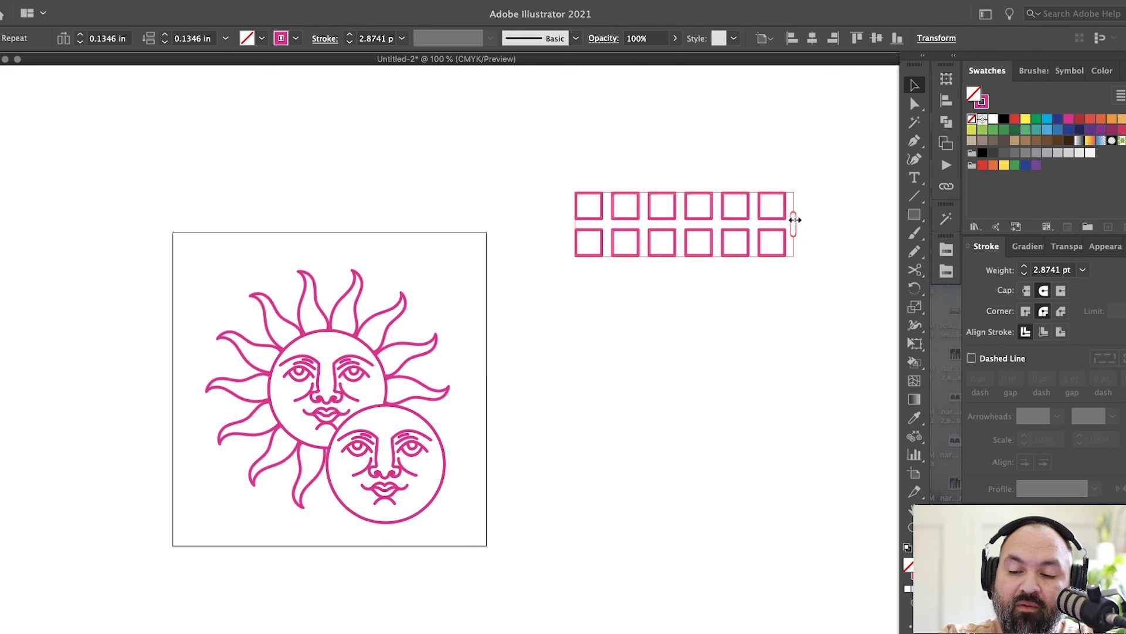
left_click_drag(684, 259, 712, 409)
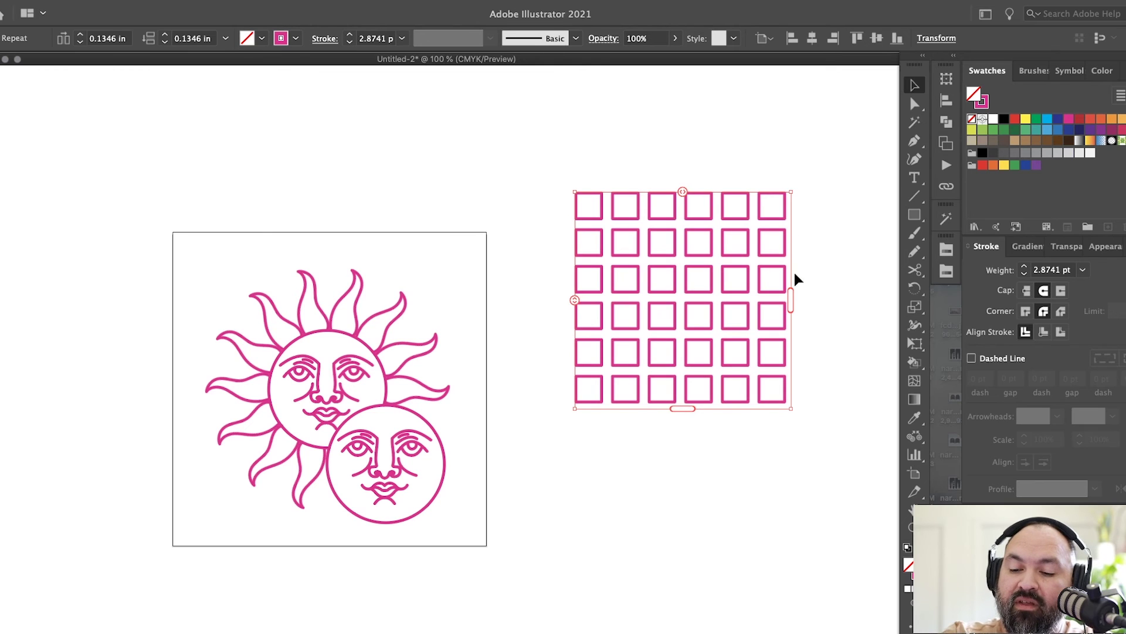
Step: Widen the Grid Repeat's spacing to about 0.4658 in horizontally and 0.1412 in vertically, and deselect it
left_click_drag(684, 193, 703, 193)
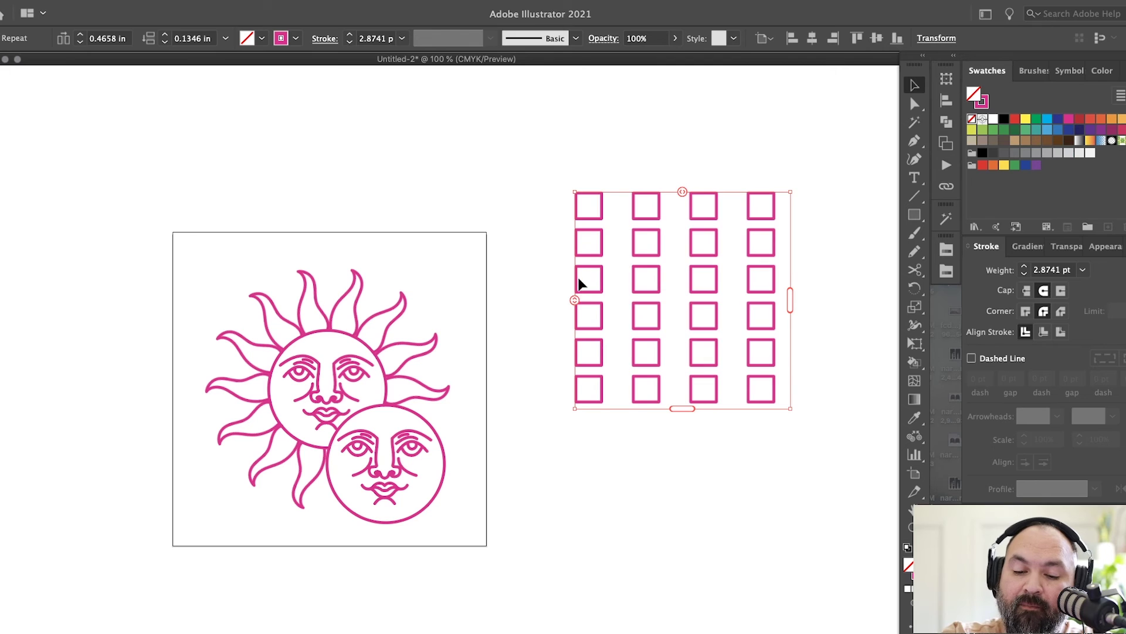
left_click_drag(576, 297, 587, 303)
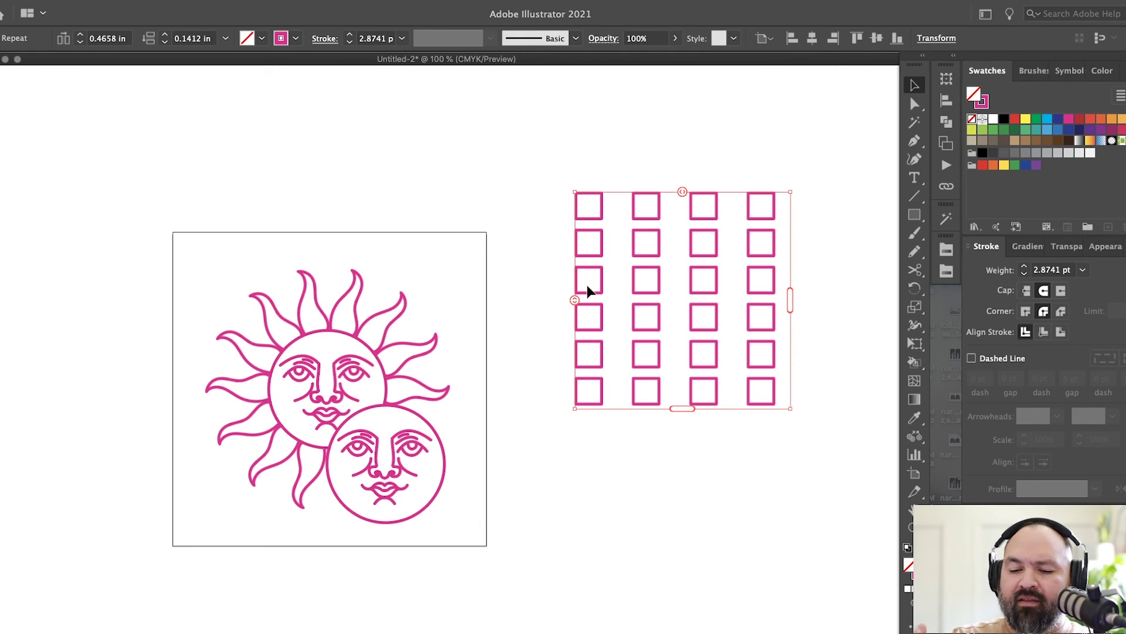
left_click(790, 485)
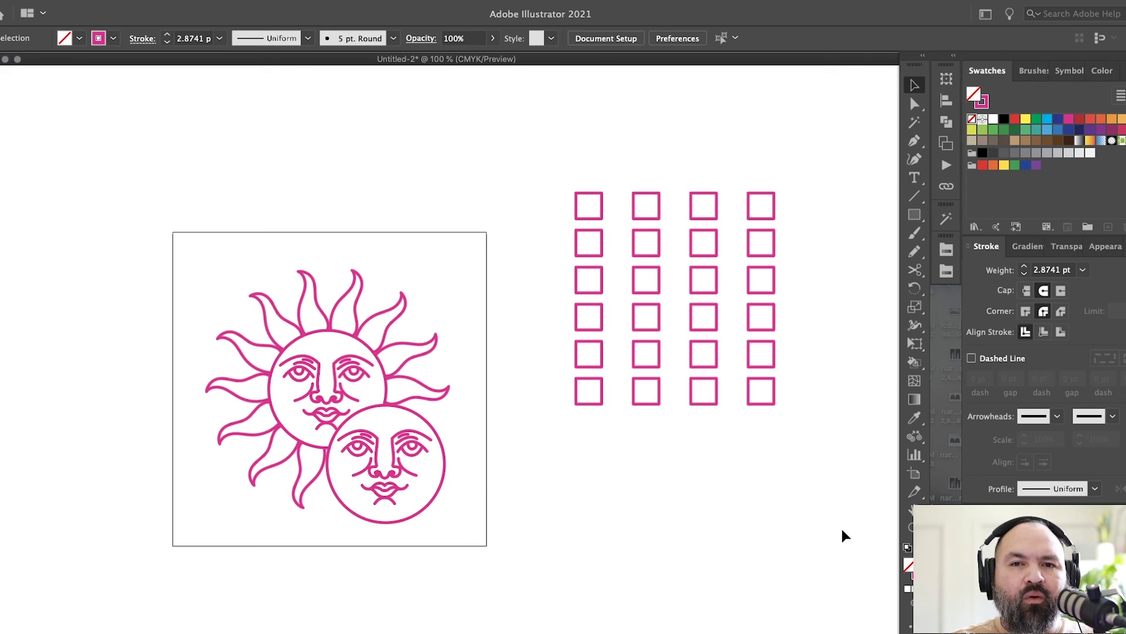
Step: Draw a small unfilled square with a magenta outline above the grid of squares and add it to the swatches as a pattern
key("m")
mouse_move(769, 142)
left_mouse_down()
mouse_move(801, 165)
mouse_move(819, 212)
left_mouse_up()
key("v")
scroll(823, 202, "right", 2)
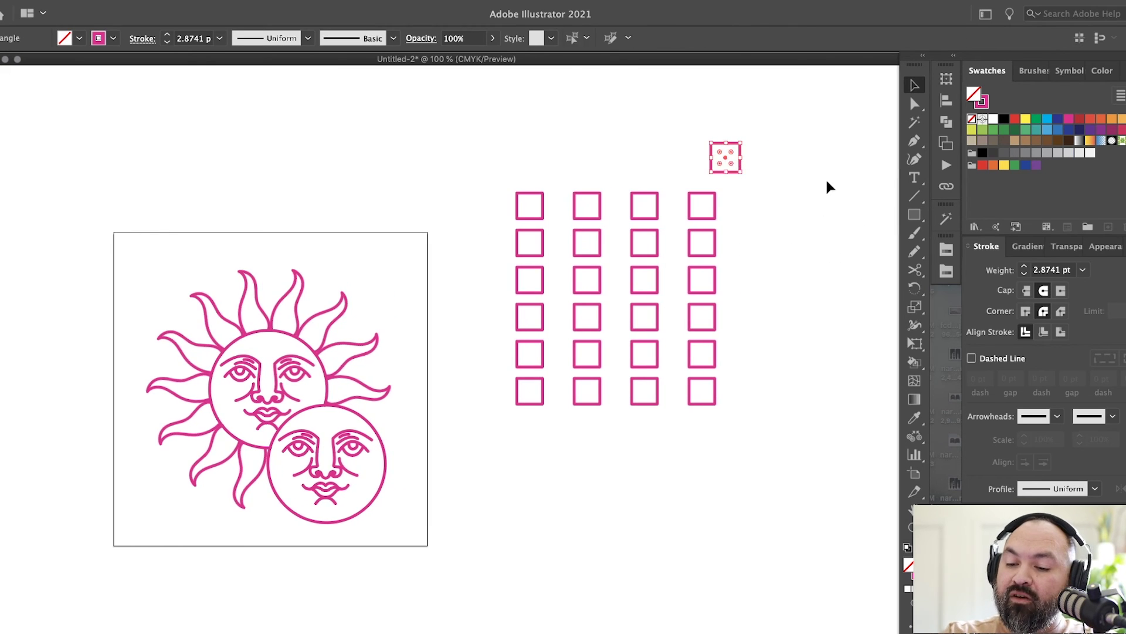
left_click(827, 185)
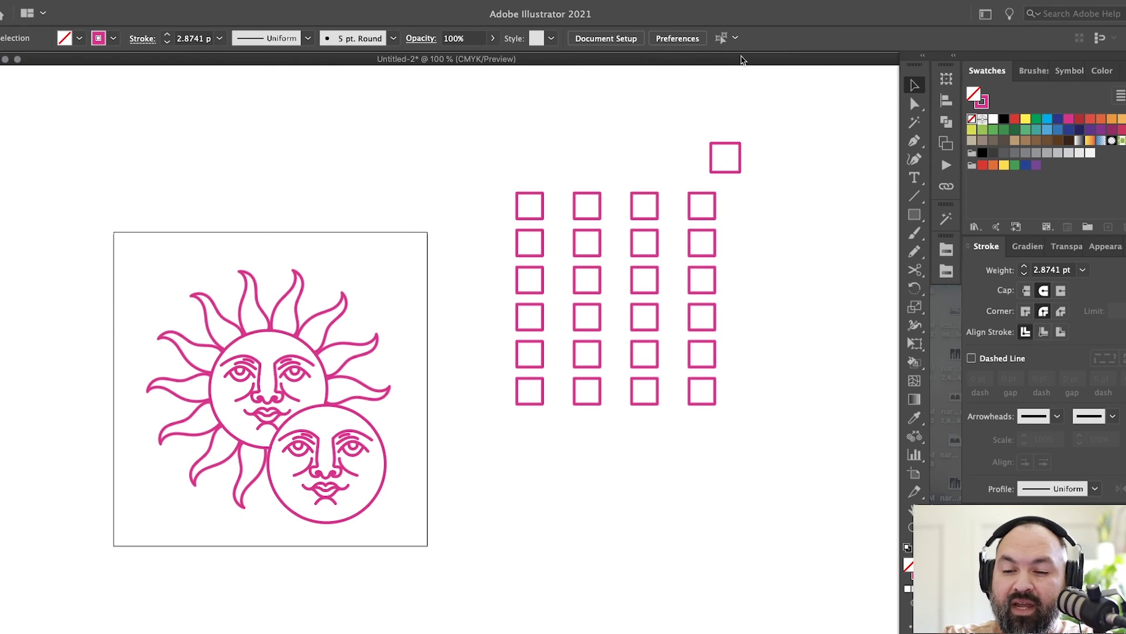
left_click(740, 168)
left_click(745, 167)
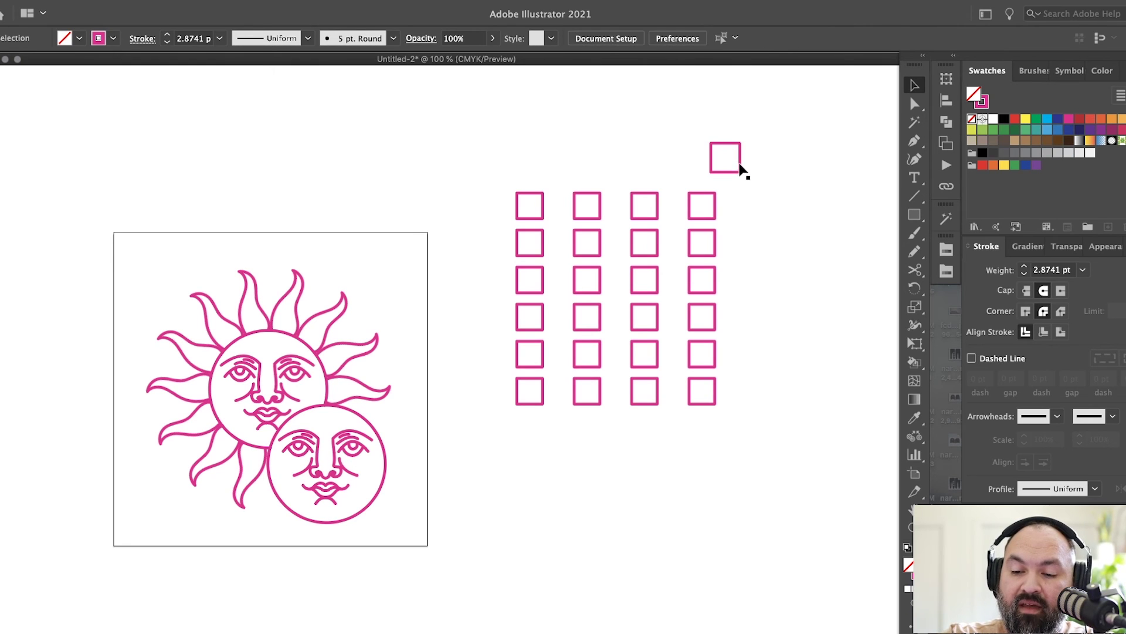
mouse_move(740, 167)
left_mouse_down()
mouse_move(775, 287)
mouse_move(1063, 202)
left_mouse_up()
Step: Draw a large square below the grid of squares and fill it with the new square pattern swatch
scroll(705, 429, "down", 5)
scroll(704, 429, "left", 2)
key("m")
left_click_drag(595, 405, 789, 598)
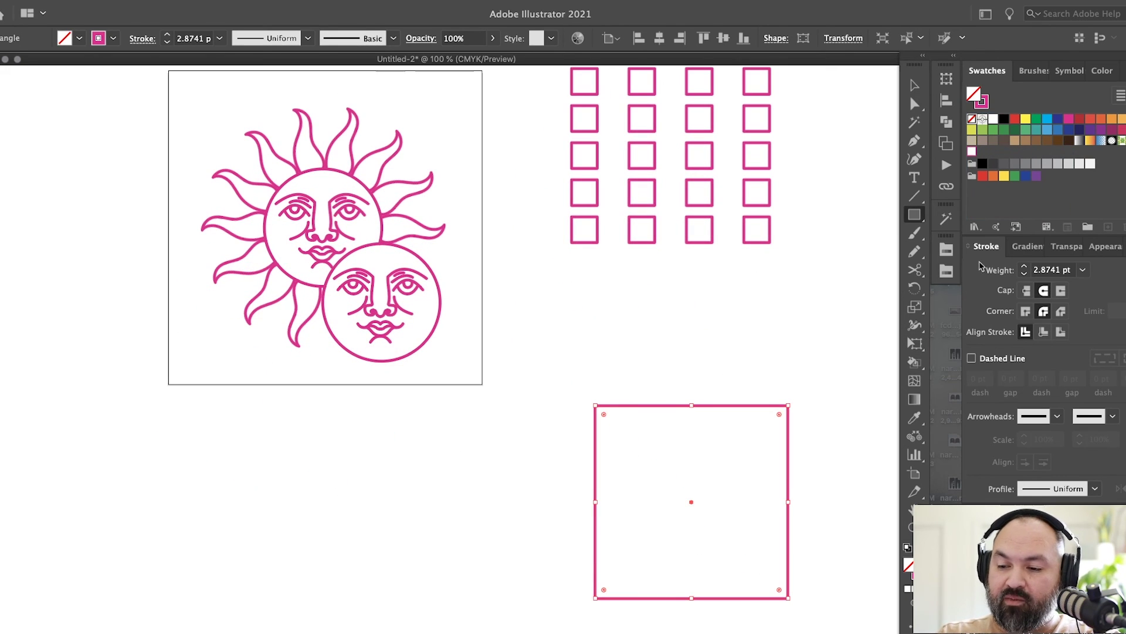
key("i")
left_click(791, 353)
left_click(973, 151)
key("super+h")
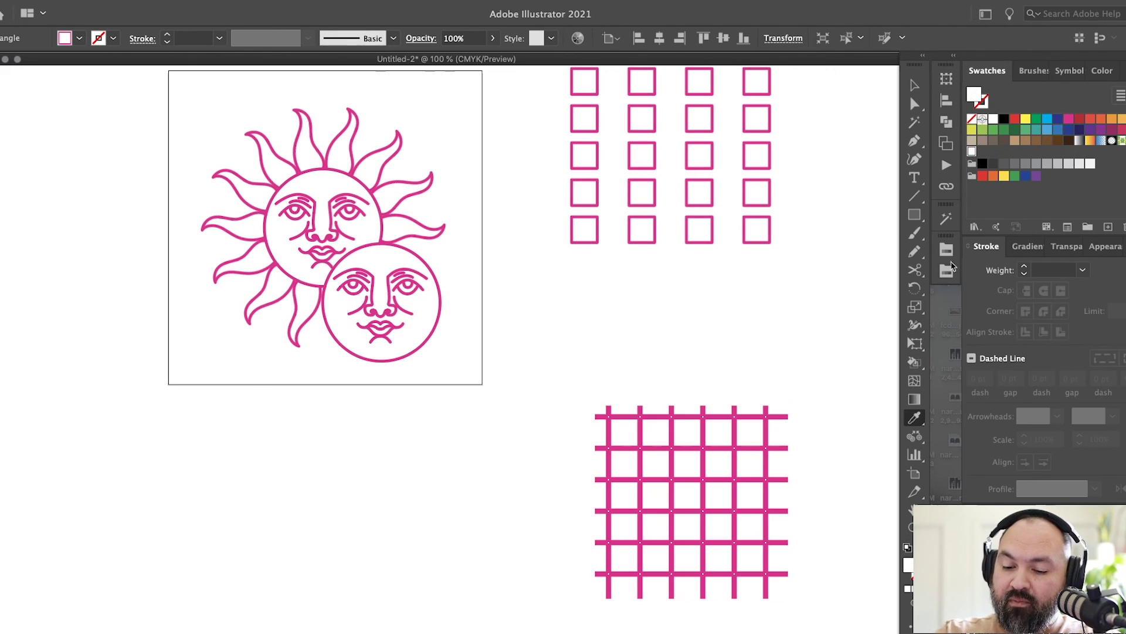
Step: Open the square pattern for editing and enlarge its tile to about 0.7567 in wide and 0.7379 in high with the Pattern Tile tool
key("v")
key("super+shift+a")
double_click(973, 151)
left_click_drag(467, 288, 625, 291)
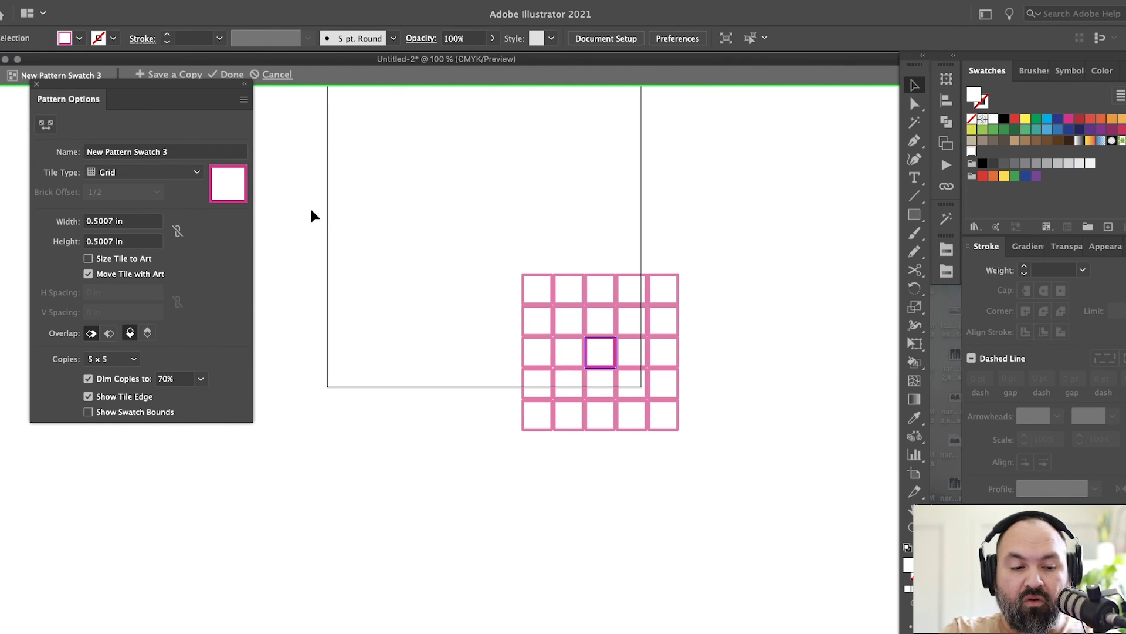
left_click(46, 124)
left_click_drag(616, 370, 637, 388)
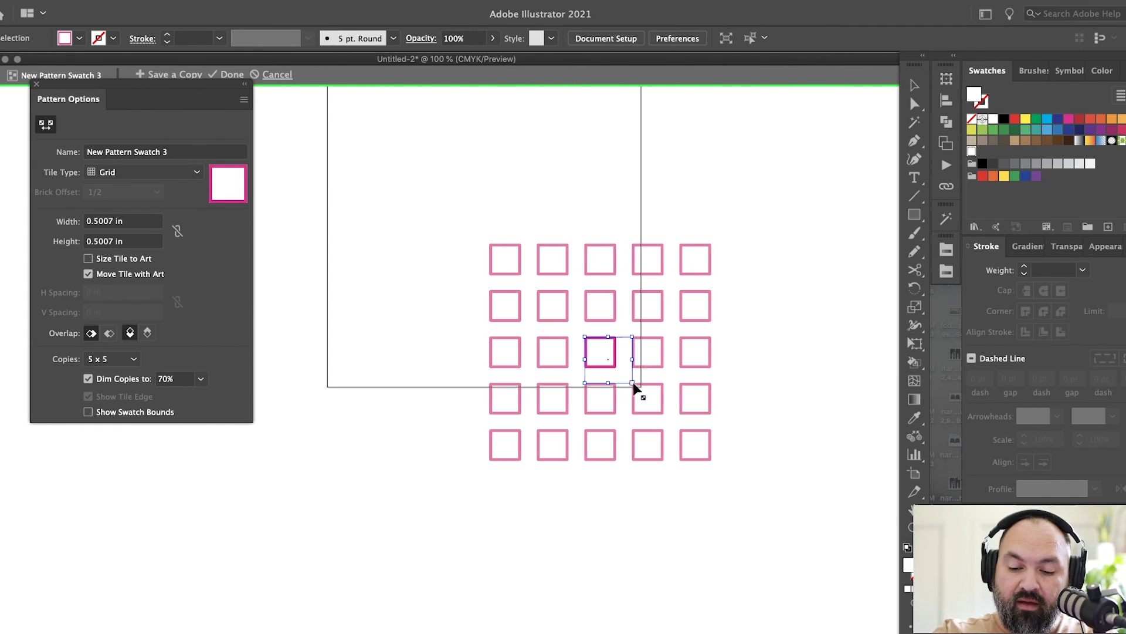
Step: Set the pattern's tile type to Brick by Row and leave pattern editing
left_click(154, 173)
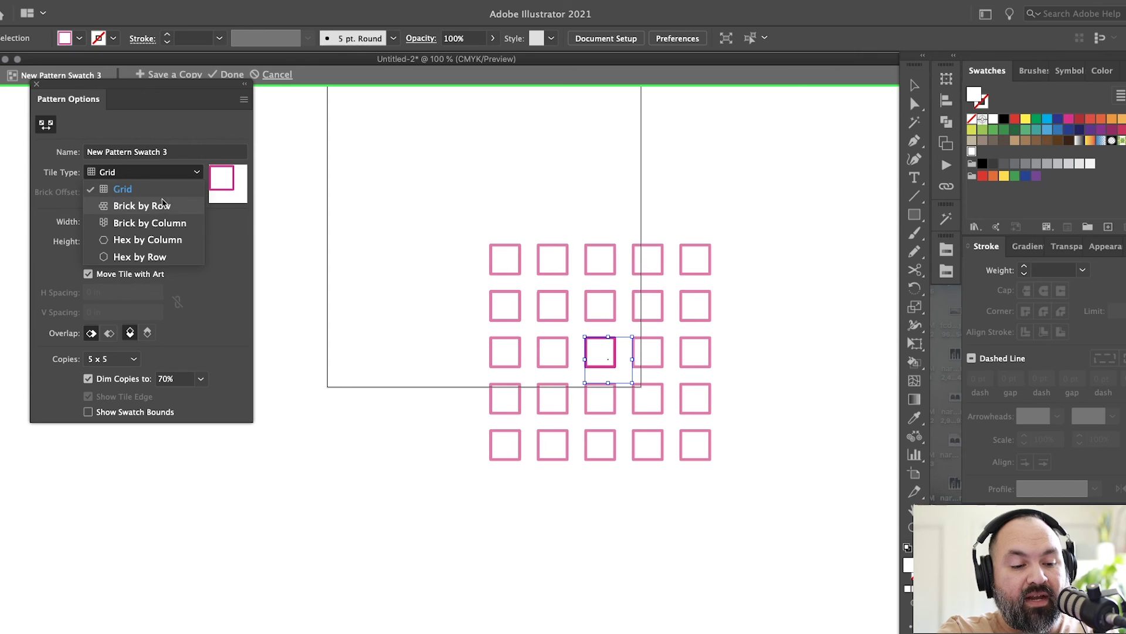
left_click(164, 205)
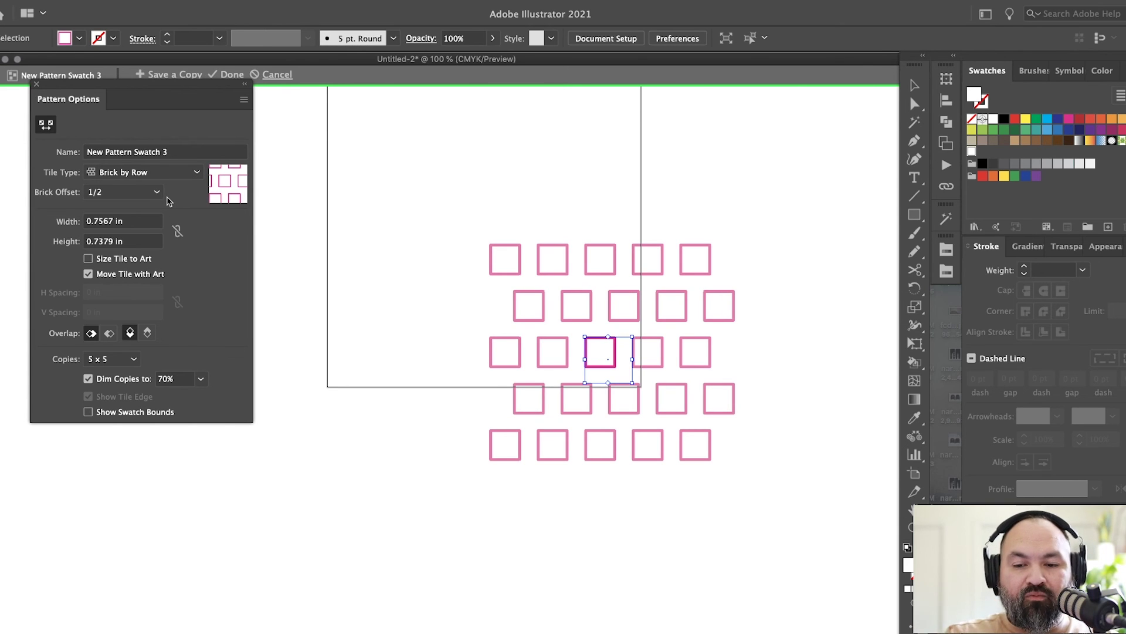
key("Escape")
left_click_drag(705, 472, 546, 516)
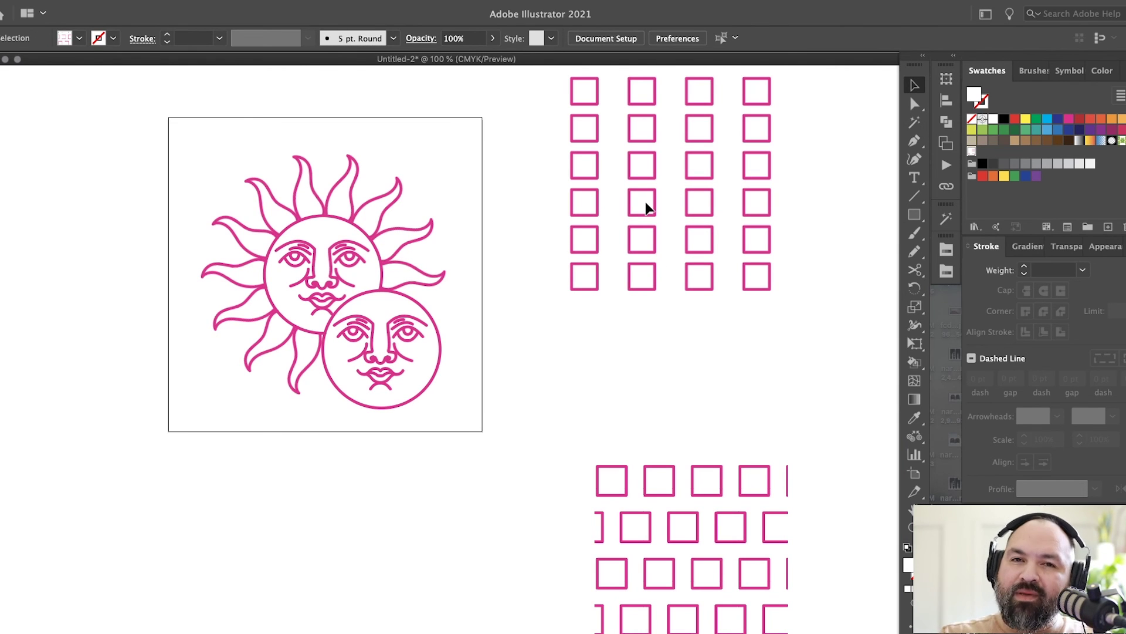
left_click_drag(492, 318, 794, 317)
left_click_drag(792, 87, 424, 495)
left_click_drag(711, 371, 787, 385)
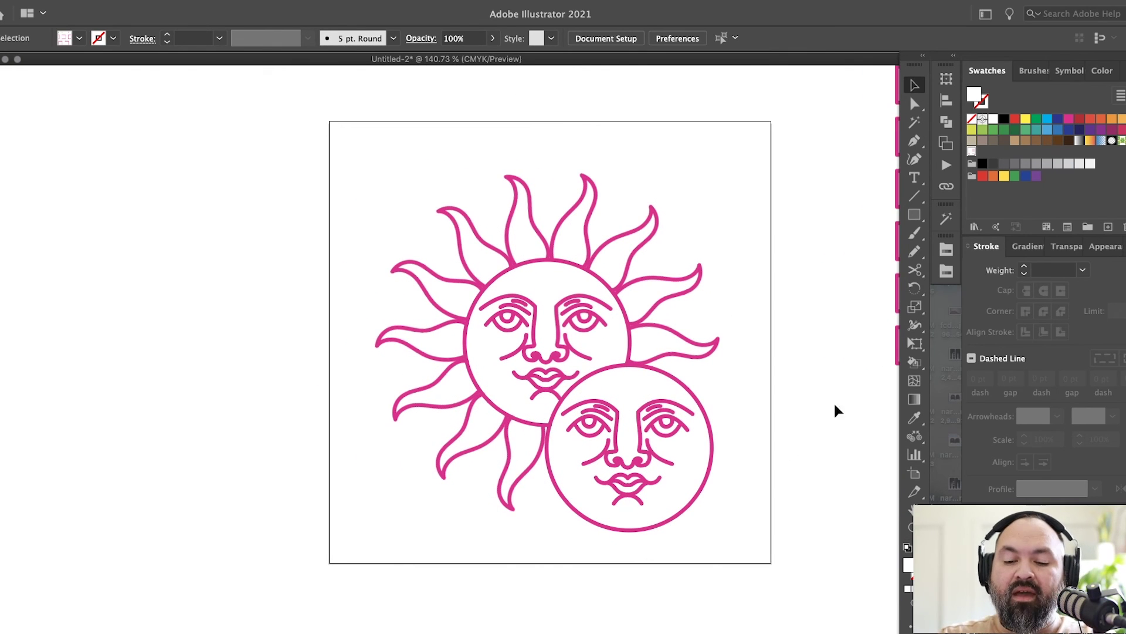